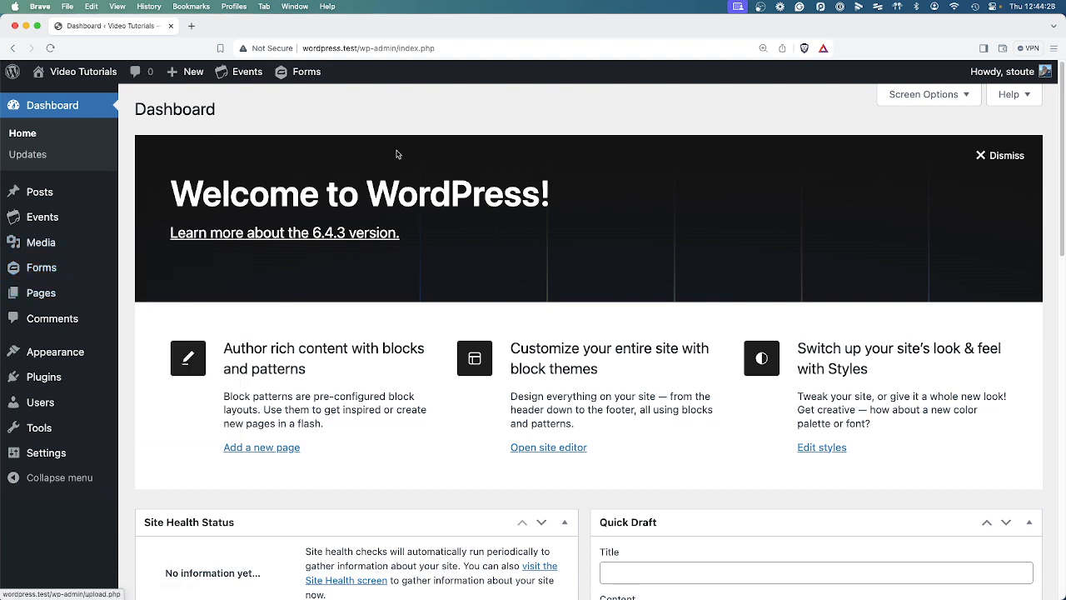
# Bring up the Forms submenu in the WordPress admin sidebar.
pyautogui.moveTo(23, 275)
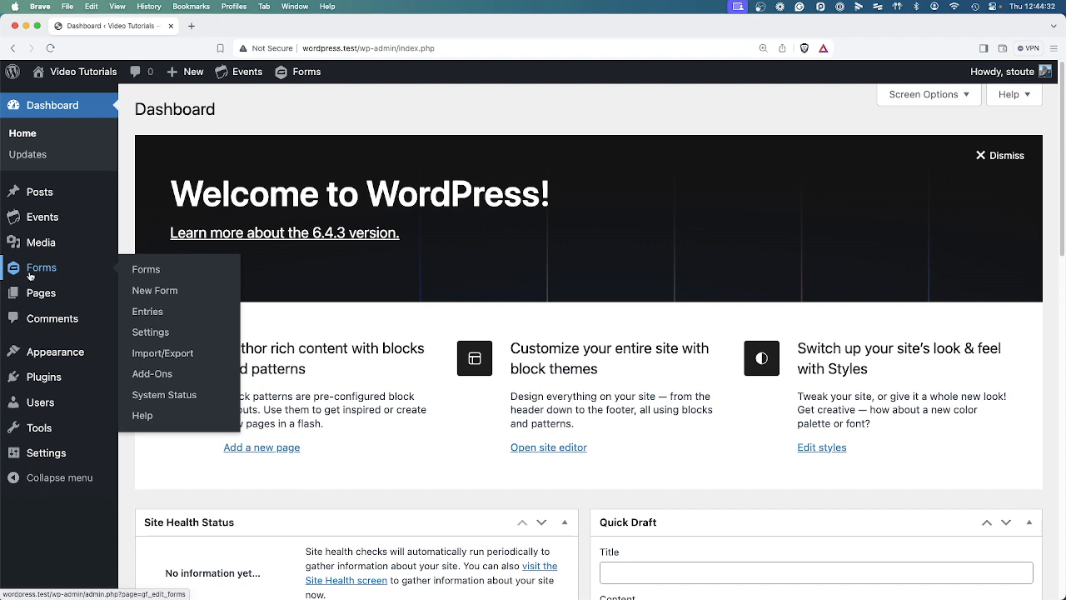
# Open the forms list, then visit the live site's Contact Us page and scroll its form.
pyautogui.click(138, 271)
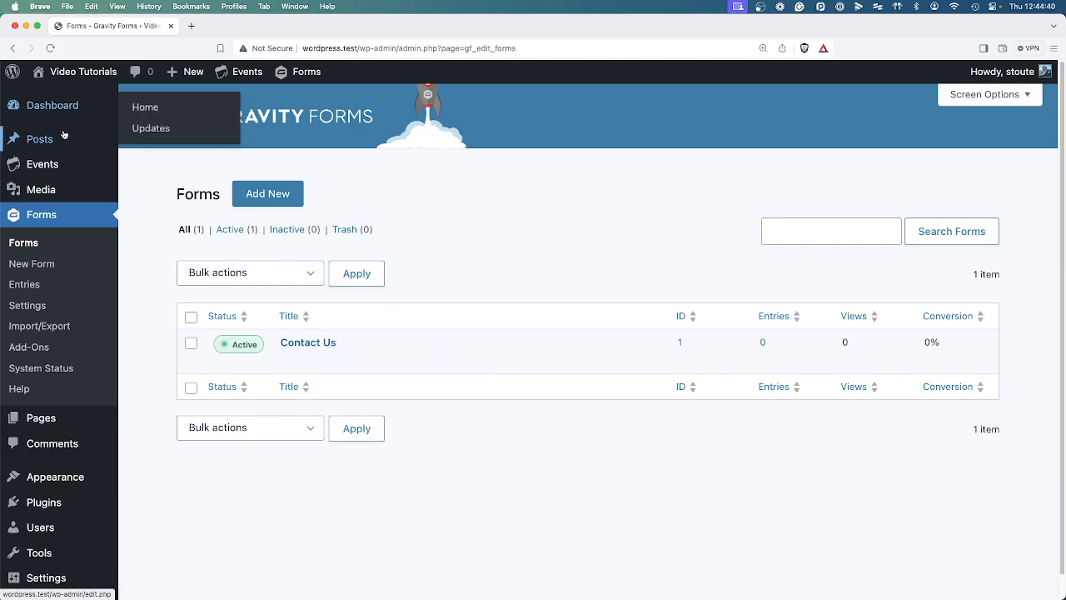
pyautogui.moveTo(73, 73)
pyautogui.click(71, 103)
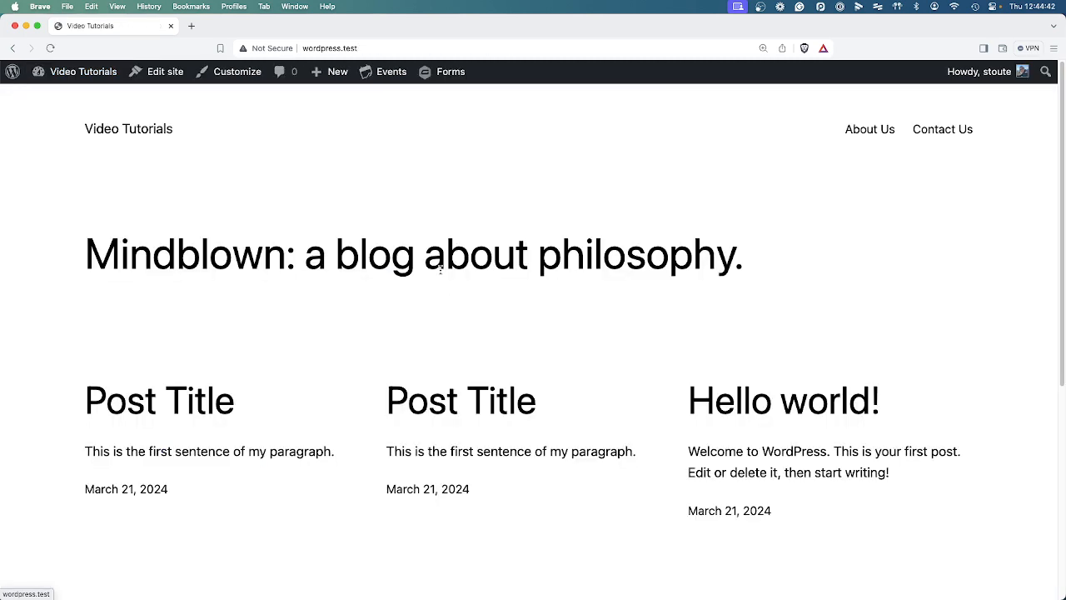
pyautogui.click(940, 130)
pyautogui.scroll(-5, 502, 441)
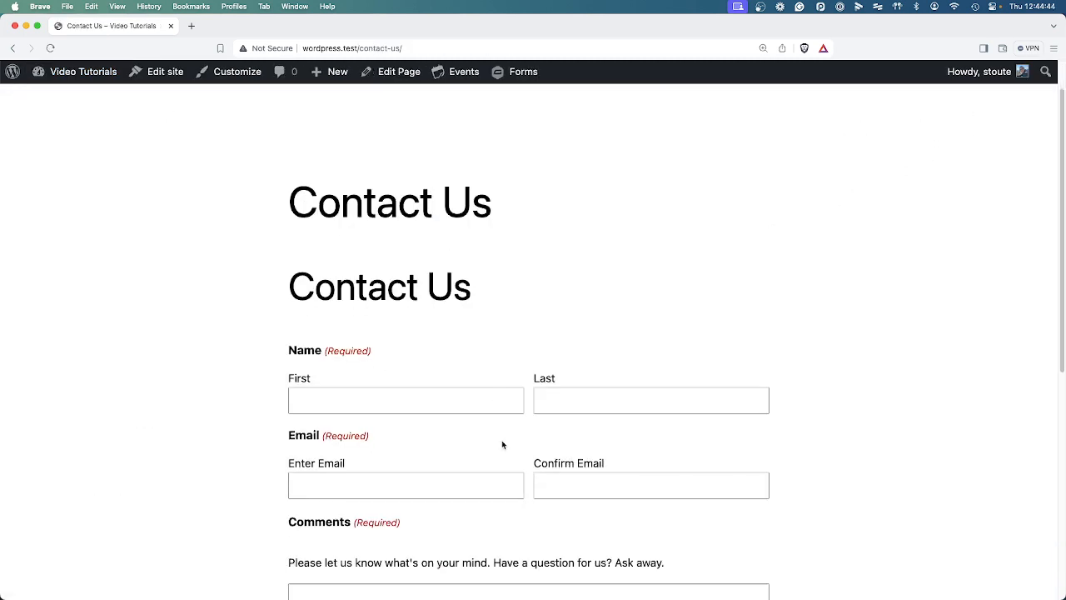
pyautogui.scroll(-2, 479, 466)
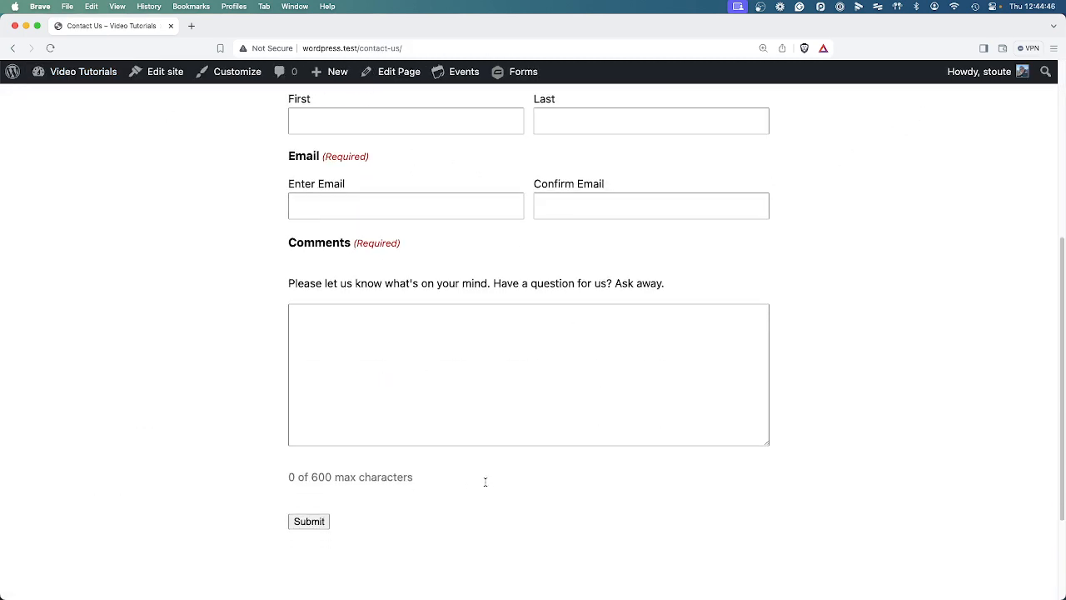
pyautogui.scroll(5, 416, 488)
# Highlight the Contact Us heading and field labels, then try submitting the empty form.
pyautogui.tripleClick(292, 218)
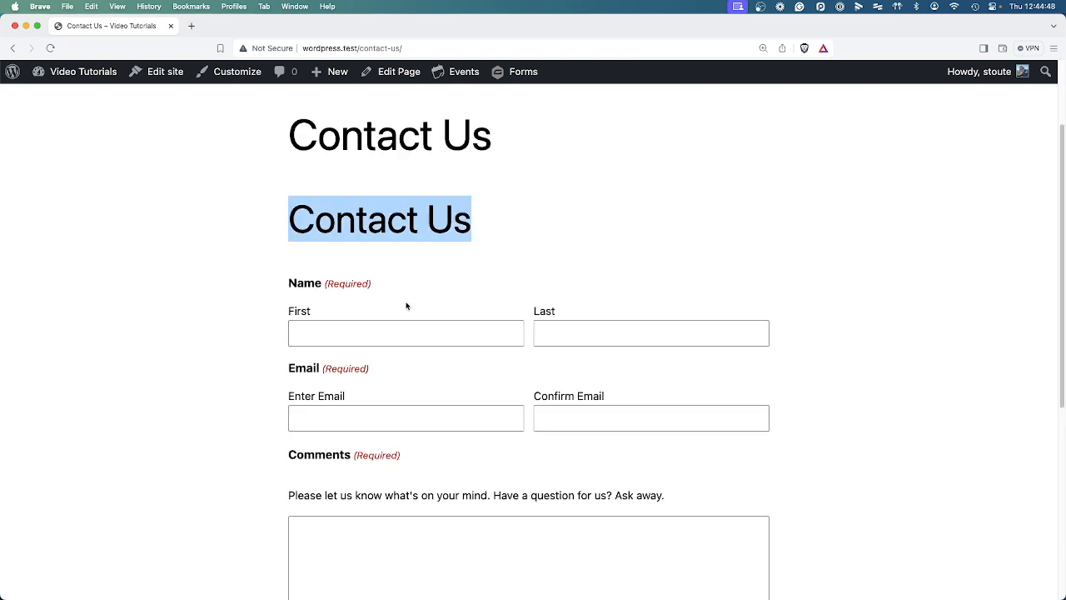
pyautogui.moveTo(291, 283); pyautogui.dragTo(363, 285)
pyautogui.moveTo(290, 368); pyautogui.dragTo(371, 369)
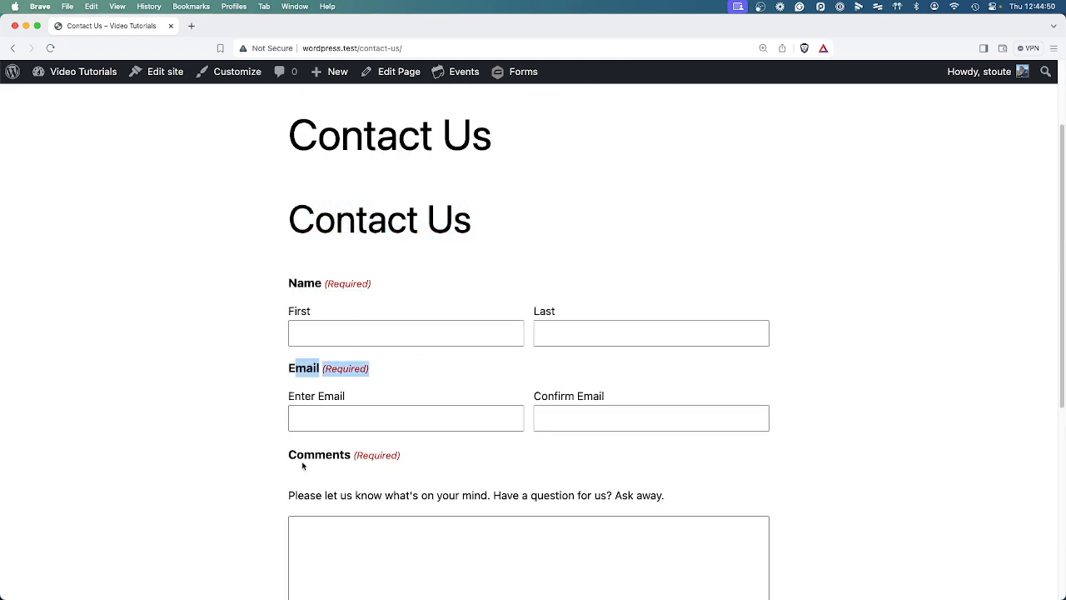
pyautogui.moveTo(297, 455); pyautogui.dragTo(402, 456)
pyautogui.scroll(-3, 477, 481)
pyautogui.click(359, 205)
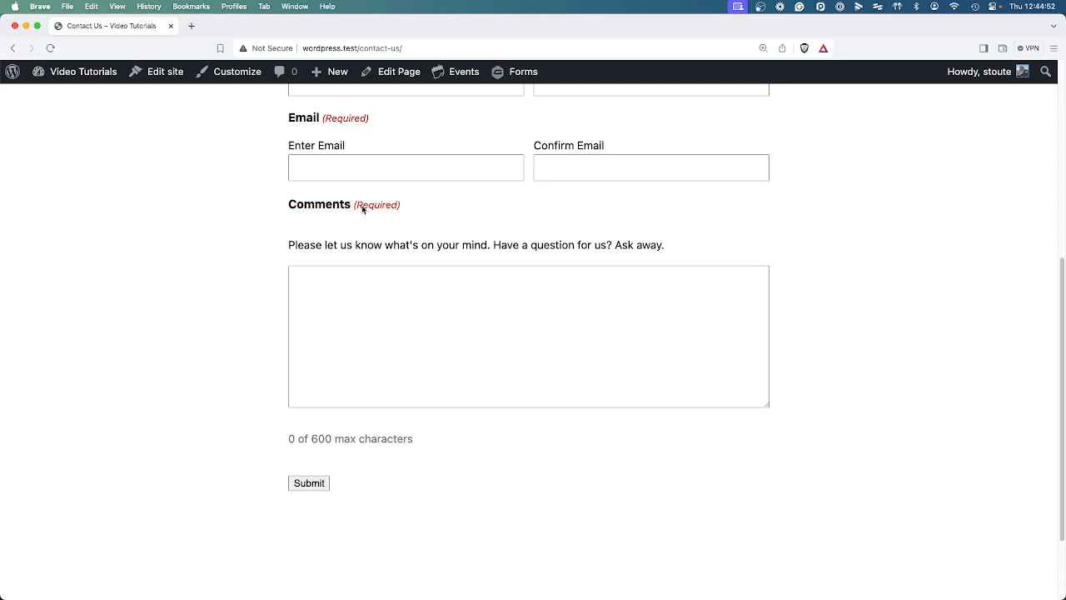
pyautogui.click(312, 484)
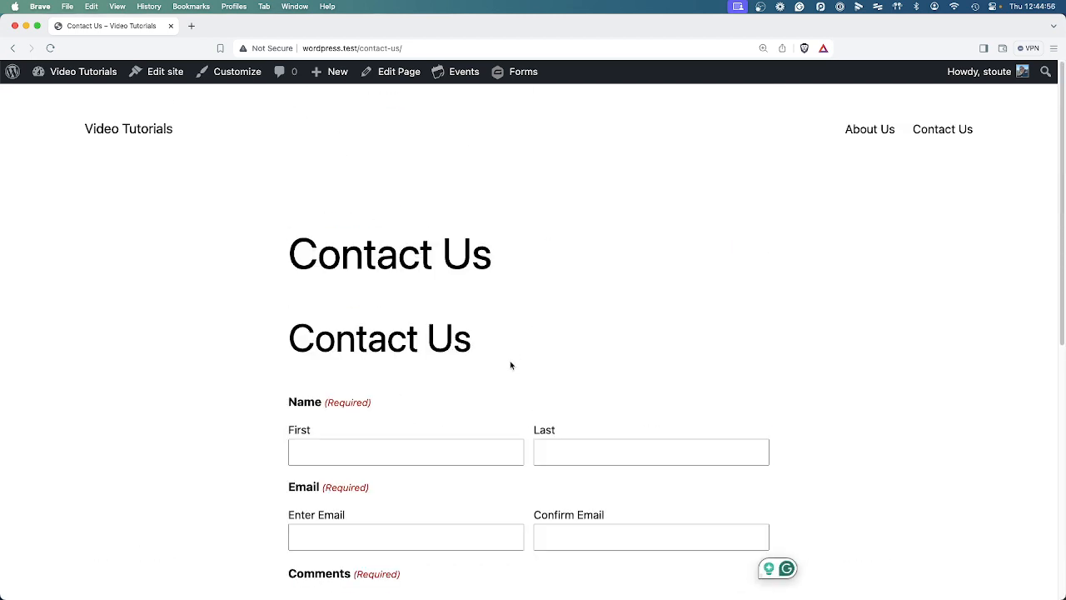
# Return to the dashboard and open the Contact Us form in the Gravity Forms editor.
pyautogui.moveTo(67, 73)
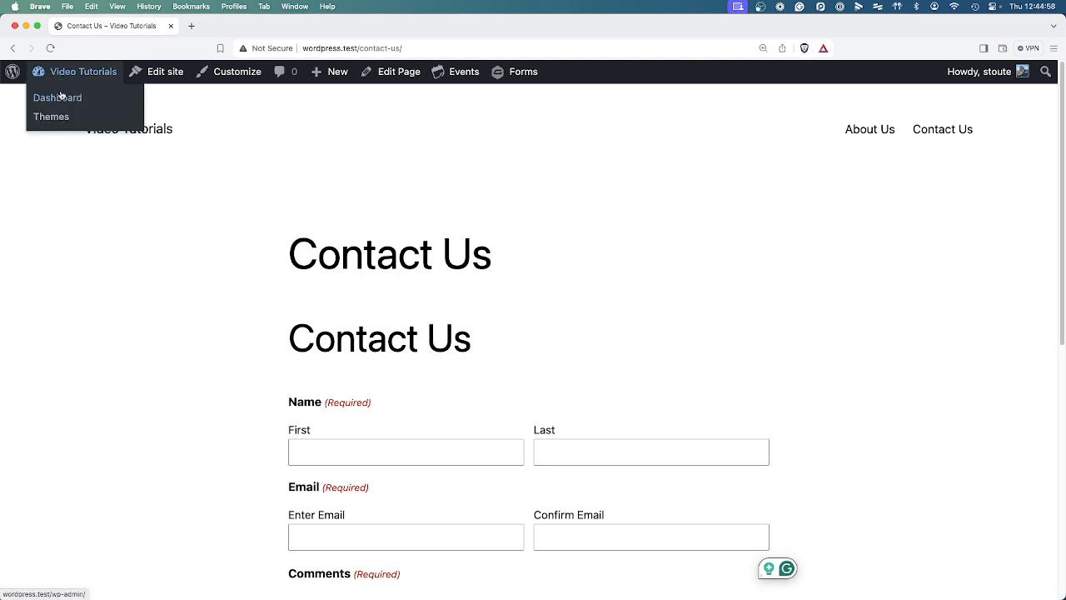
pyautogui.click(62, 93)
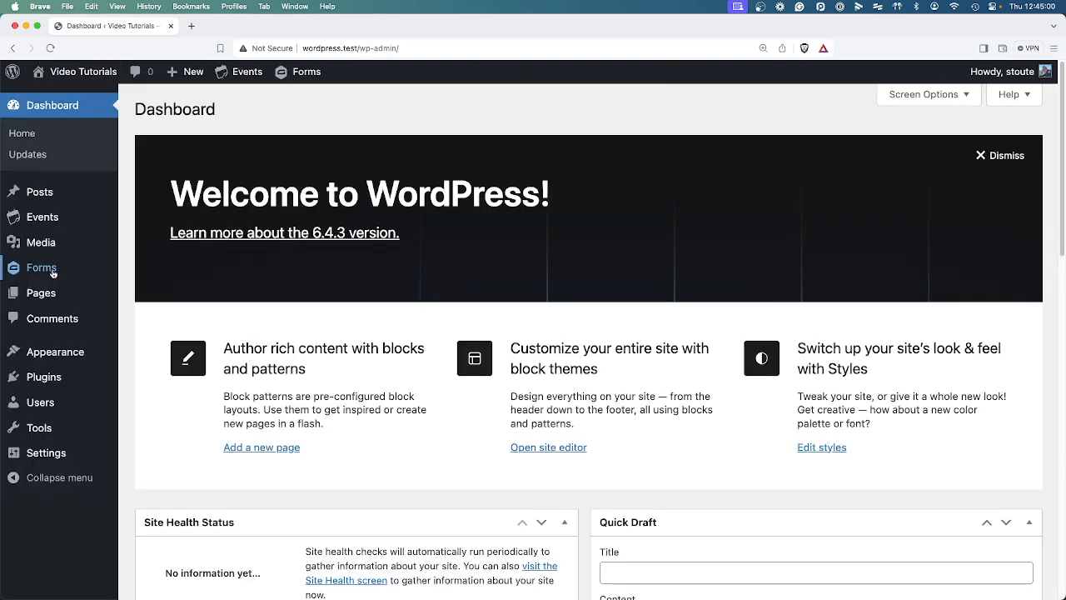
pyautogui.moveTo(53, 273)
pyautogui.click(139, 271)
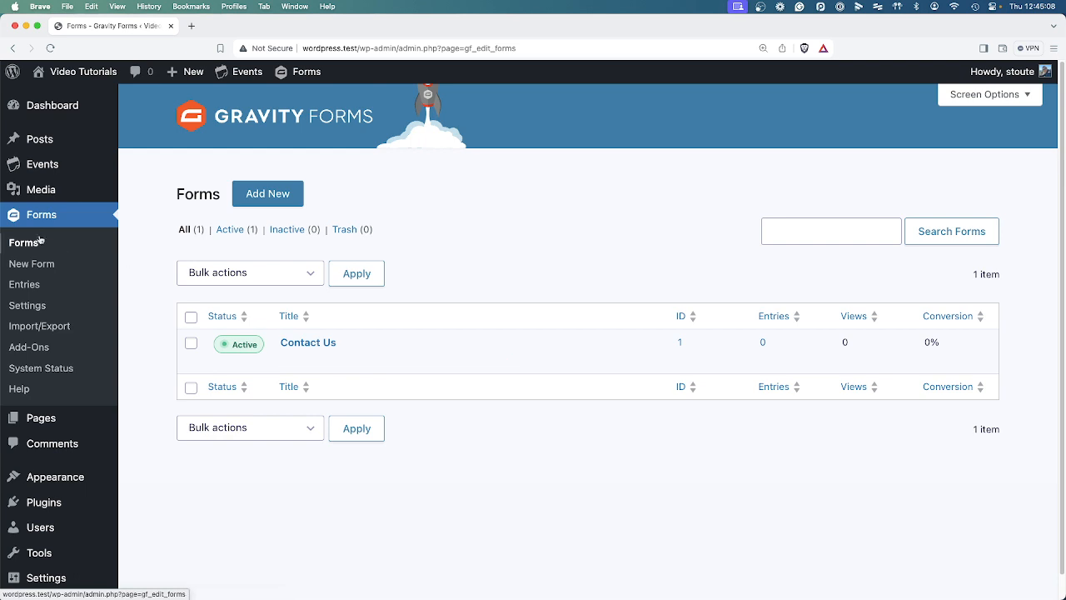
pyautogui.click(290, 363)
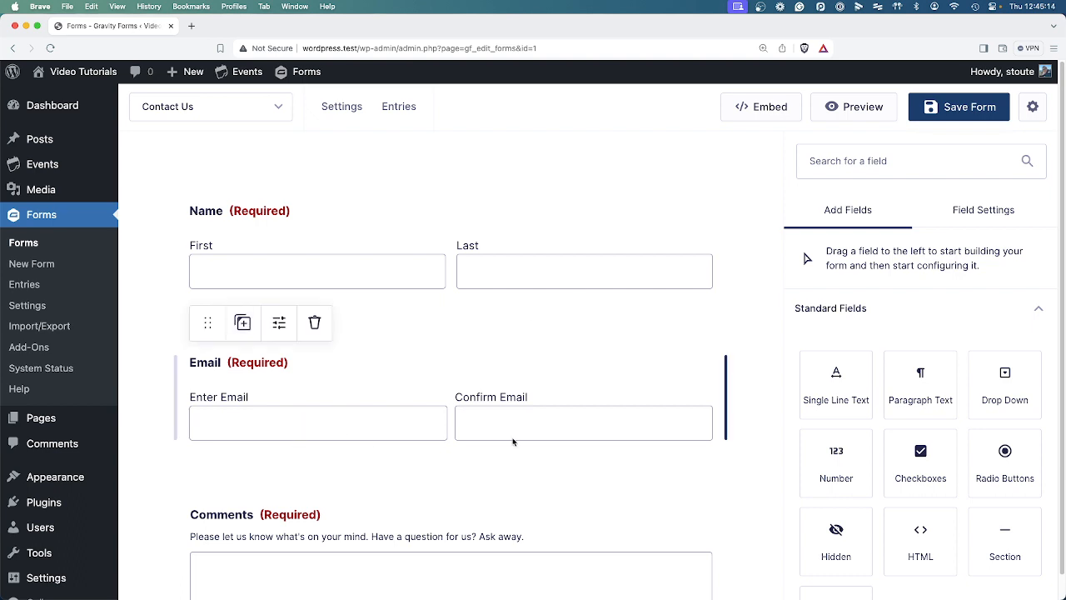
# Scroll through the Add Fields panel down to the Advanced Fields group.
pyautogui.scroll(-2, 263, 470)
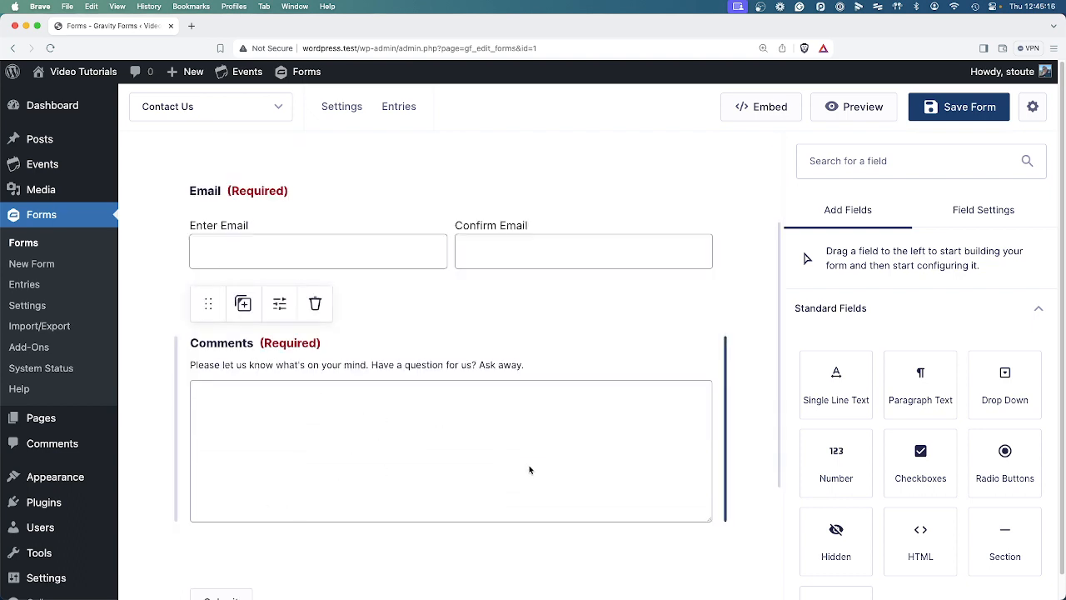
pyautogui.scroll(2, 529, 473)
pyautogui.scroll(-1, 528, 533)
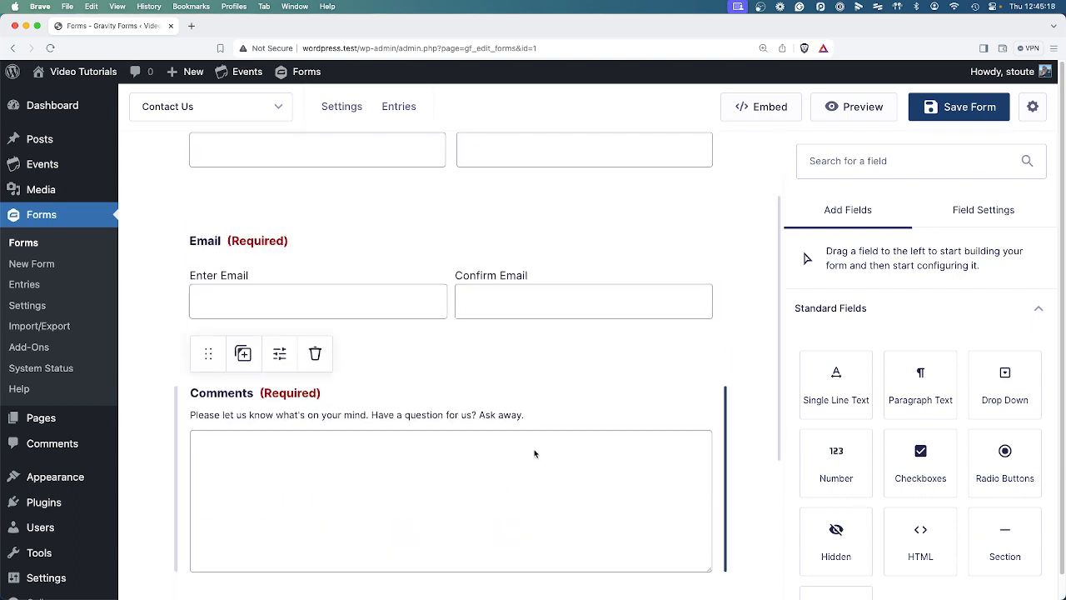
pyautogui.scroll(1, 534, 453)
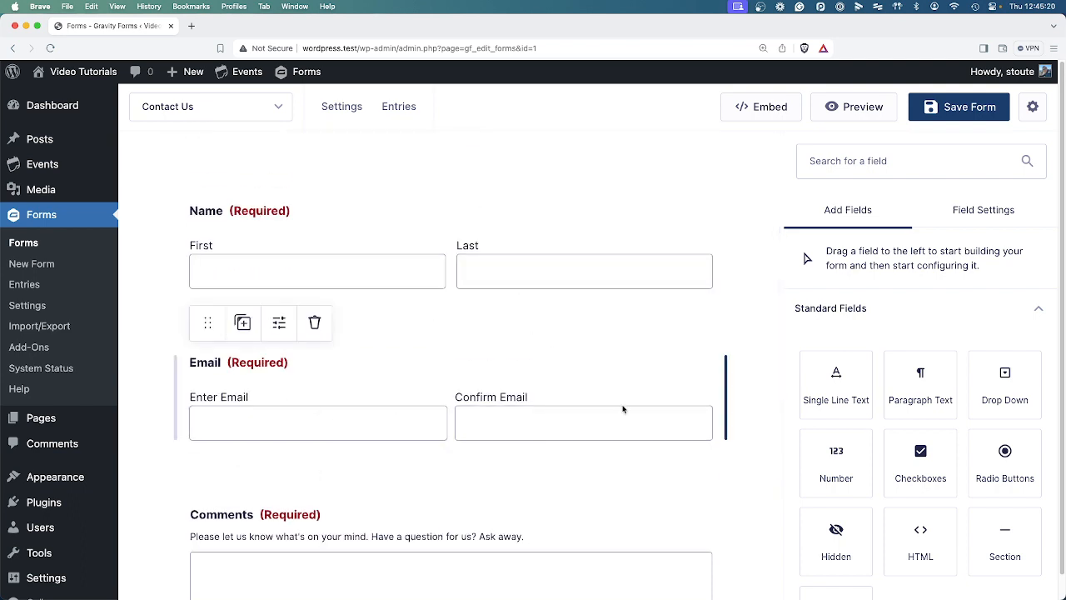
pyautogui.scroll(-2, 866, 471)
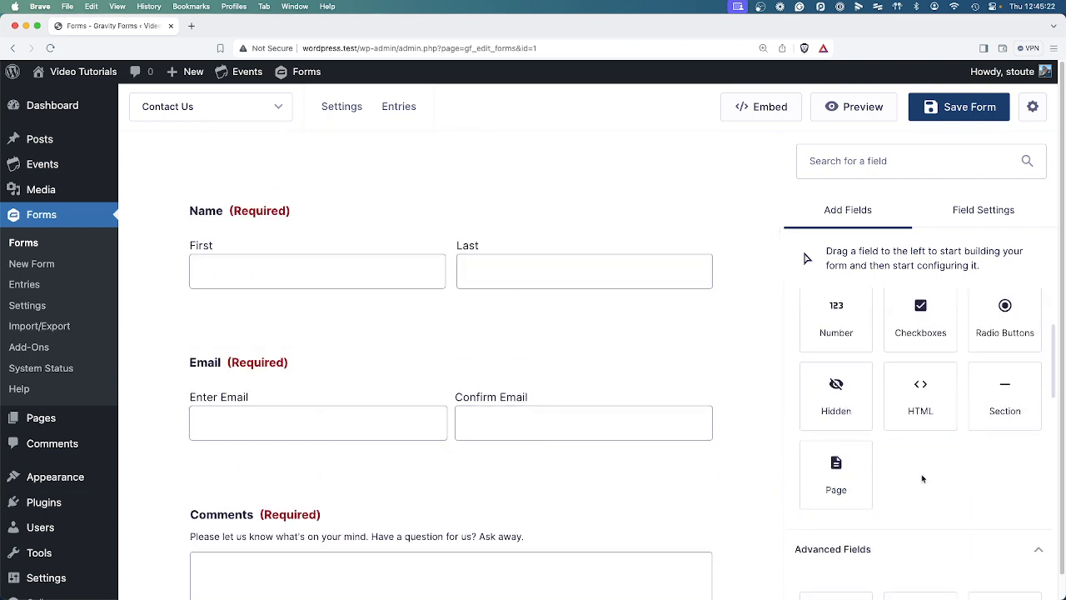
pyautogui.scroll(1, 923, 491)
pyautogui.scroll(-2, 926, 495)
pyautogui.scroll(3, 927, 433)
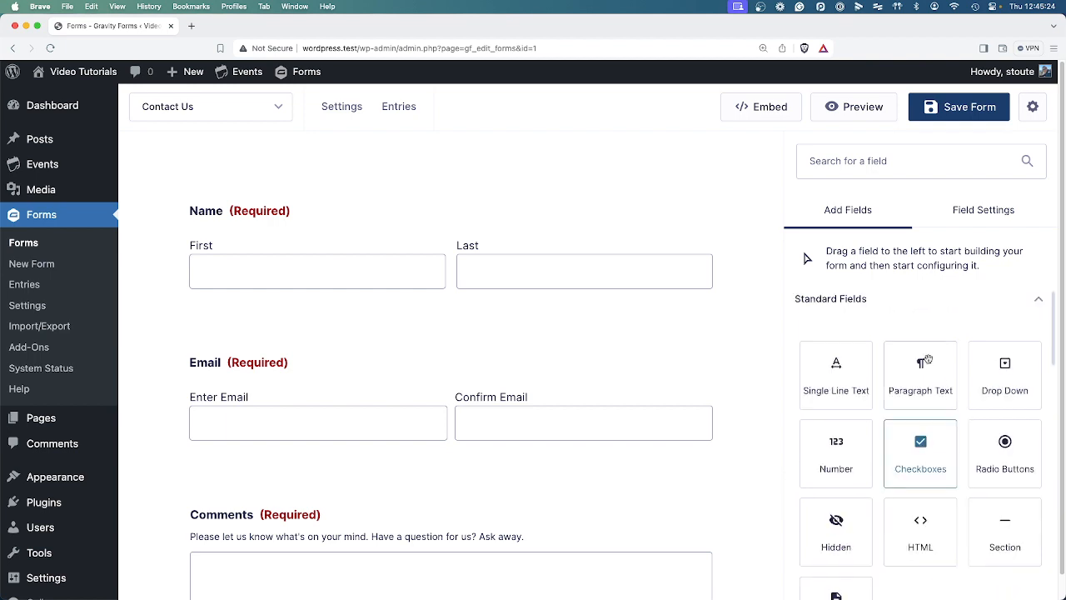
pyautogui.scroll(-5, 943, 508)
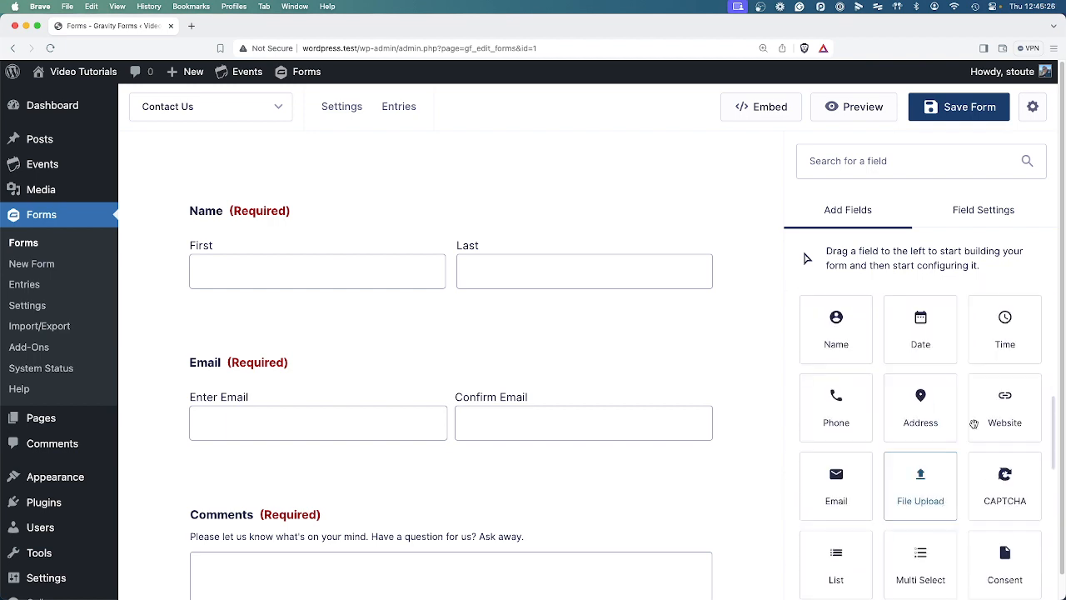
pyautogui.scroll(-4, 924, 500)
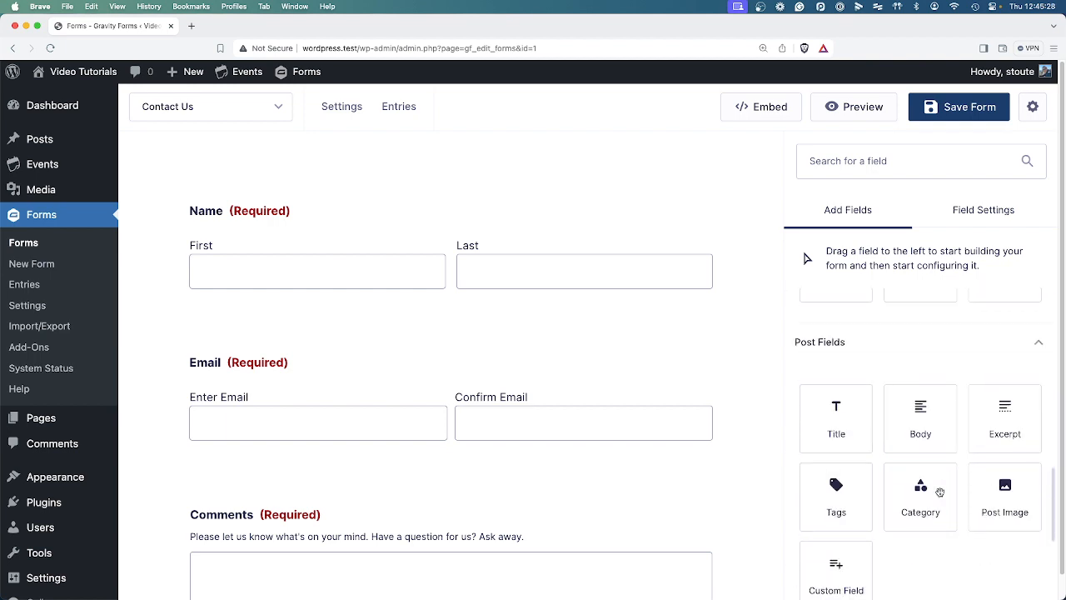
pyautogui.scroll(-1, 921, 479)
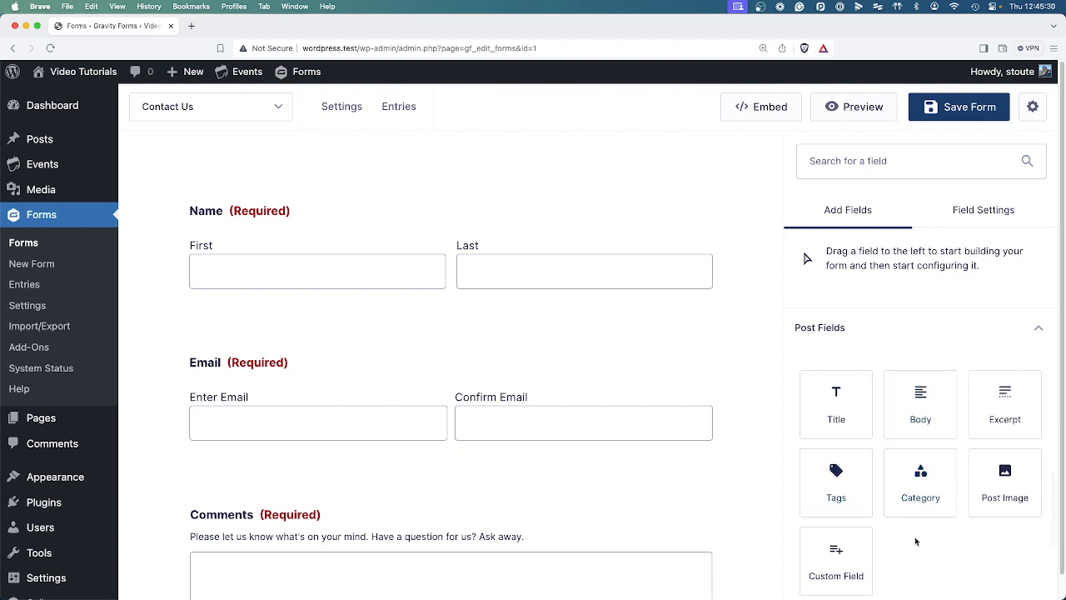
pyautogui.scroll(-1, 974, 485)
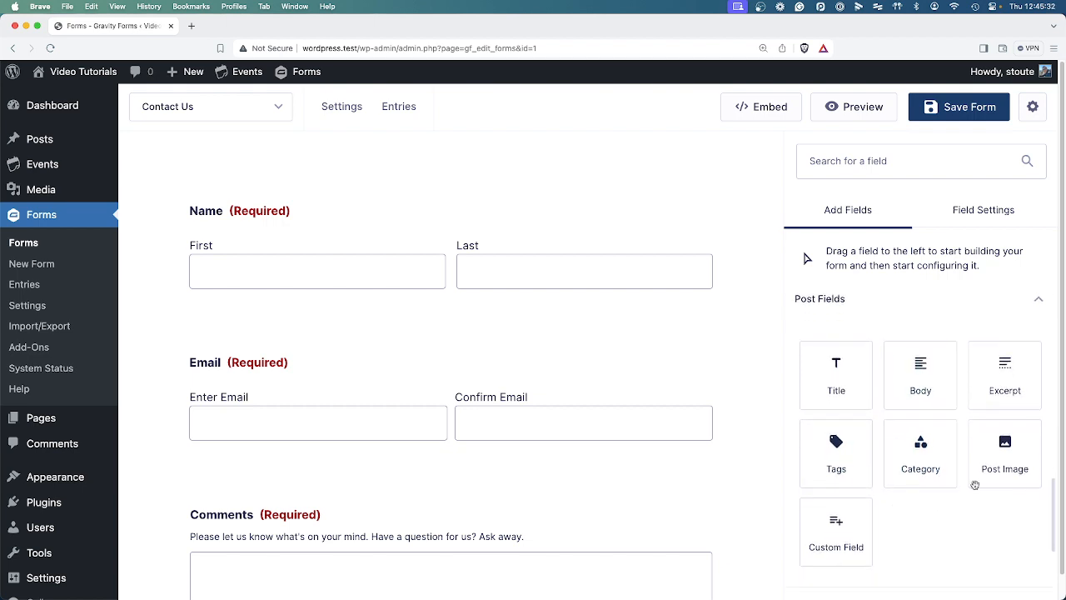
pyautogui.scroll(-5, 935, 500)
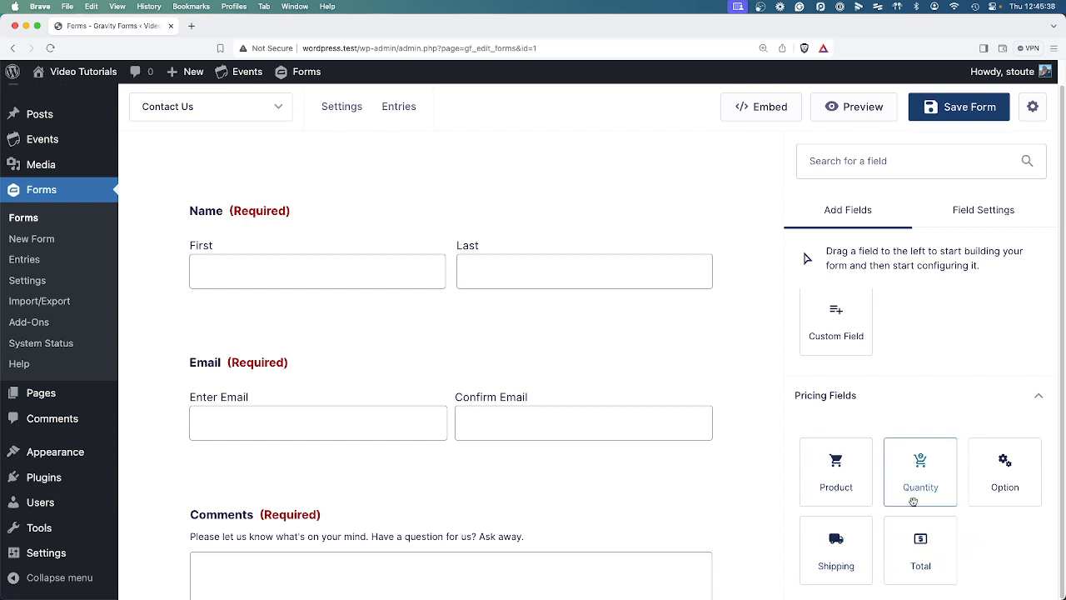
pyautogui.scroll(5, 915, 501)
pyautogui.scroll(6, 914, 501)
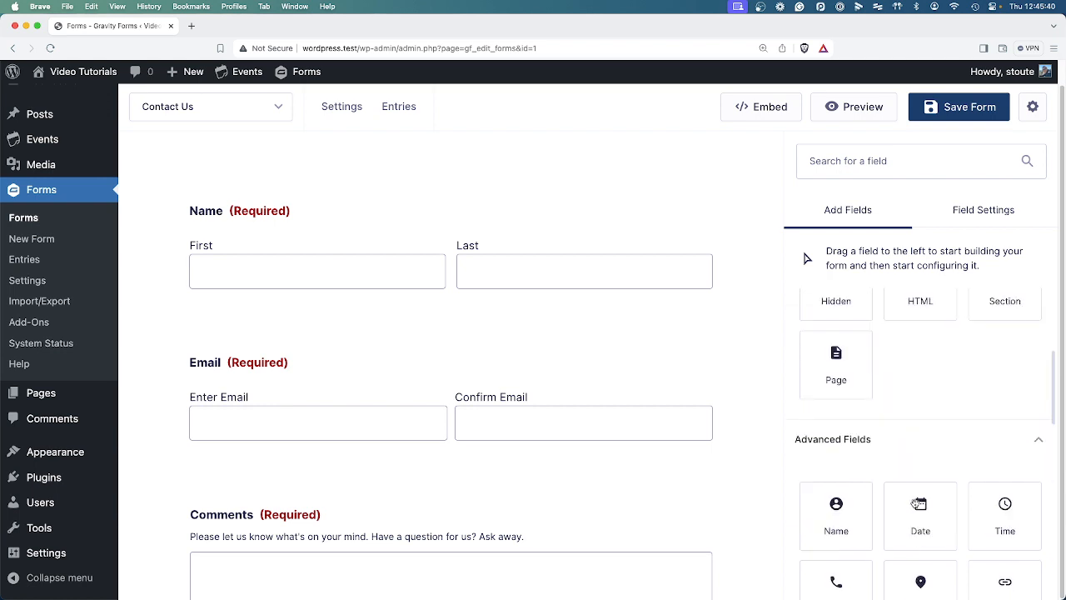
pyautogui.scroll(-5, 915, 501)
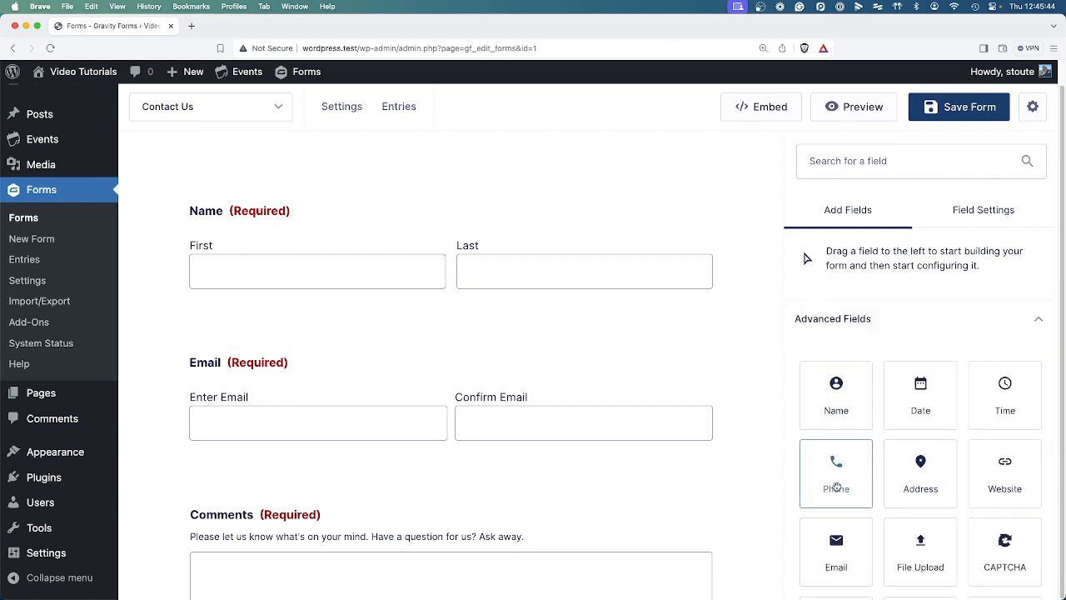
# Add a Phone field between Name and Email, labelled 'Phone Number' with a description.
pyautogui.moveTo(836, 483); pyautogui.dragTo(383, 335)
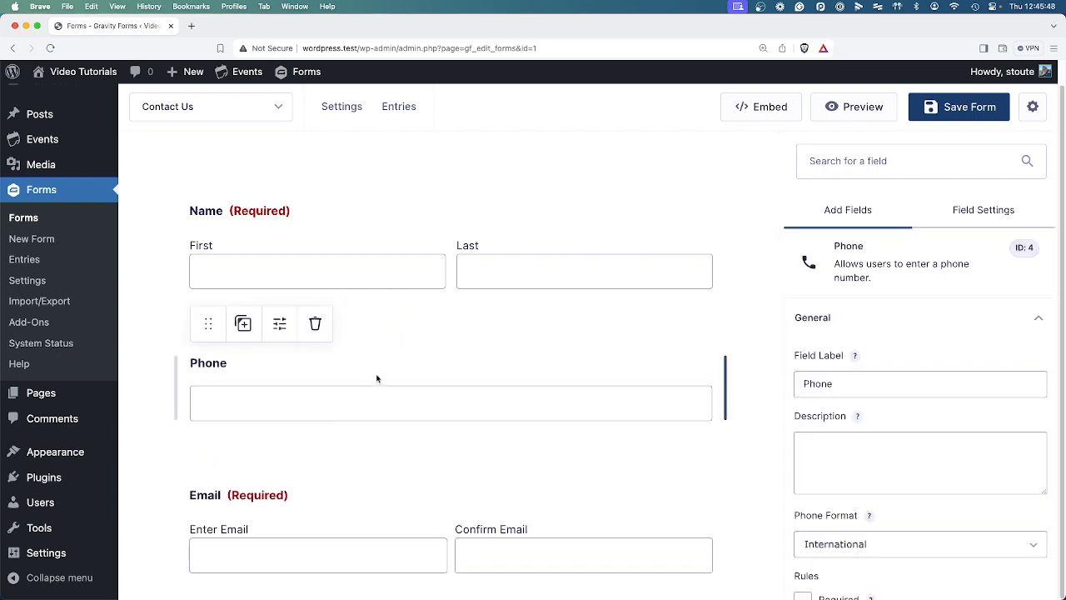
pyautogui.click(840, 379)
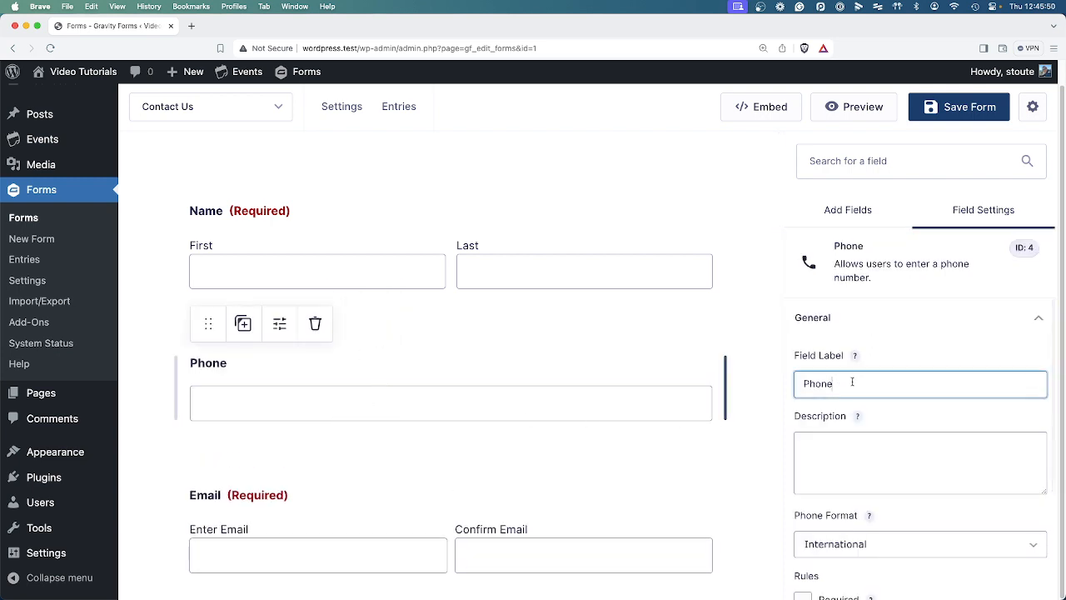
pyautogui.write('Number')
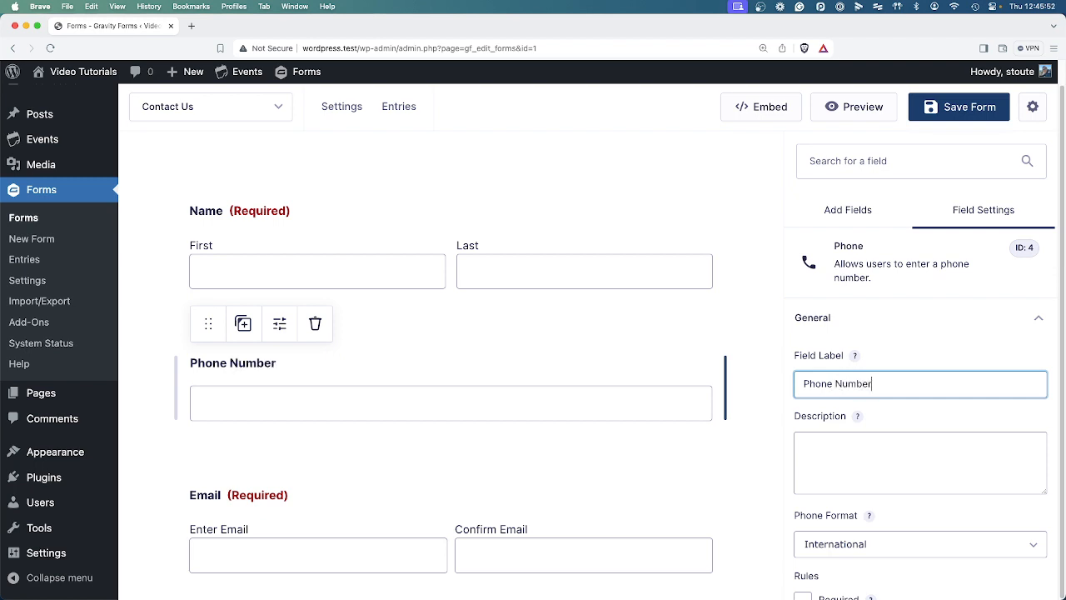
pyautogui.click(843, 477)
pyautogui.write('c')
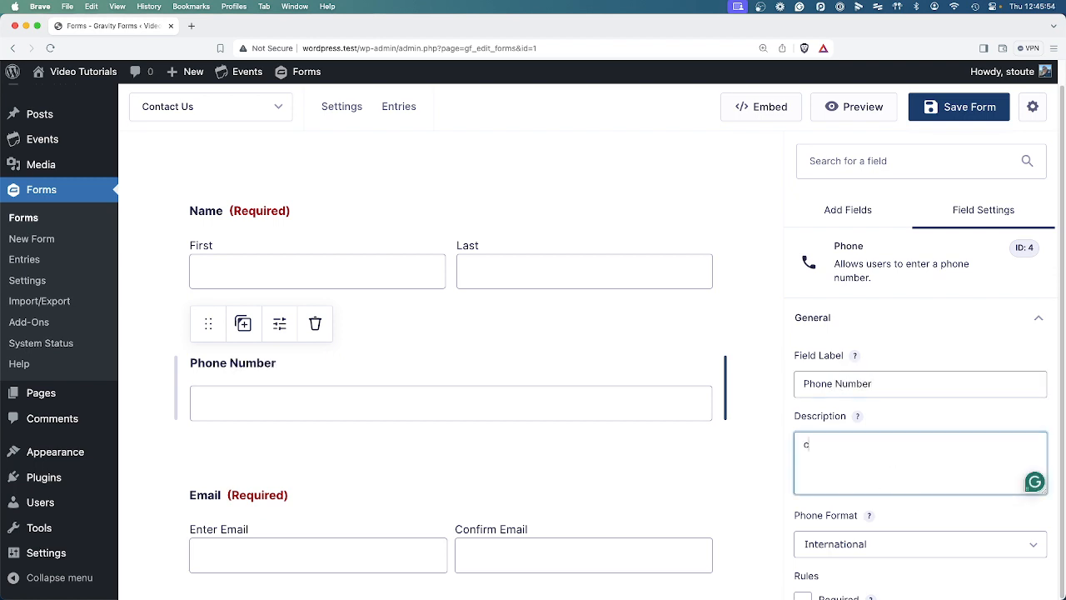
pyautogui.write('dcsdsfvdsf')
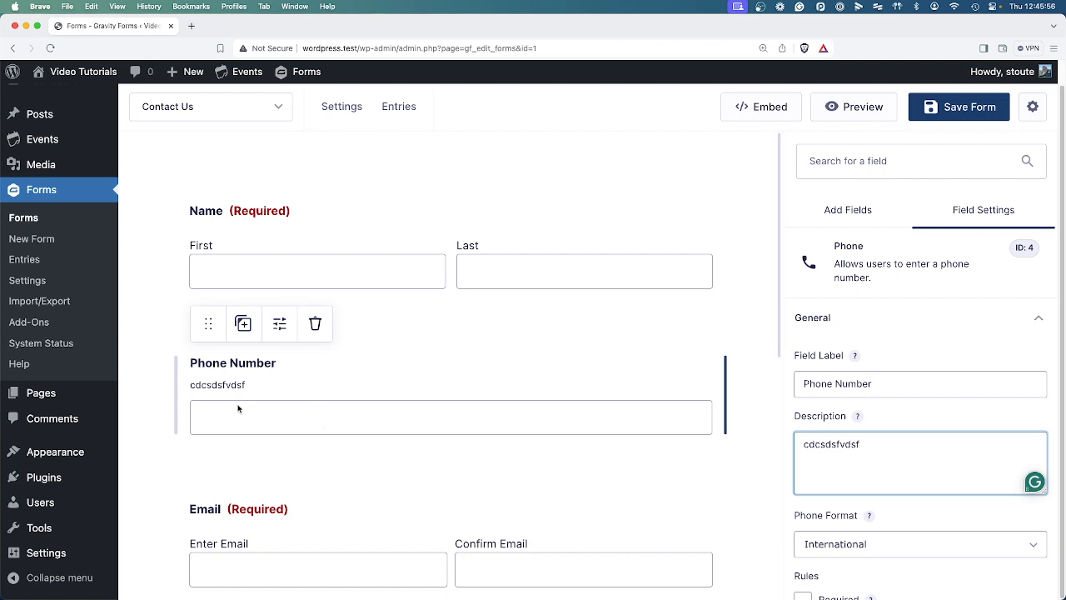
# Set the phone format to (###) ###-#### and mark the field Required with No Duplicates.
pyautogui.scroll(-4, 909, 479)
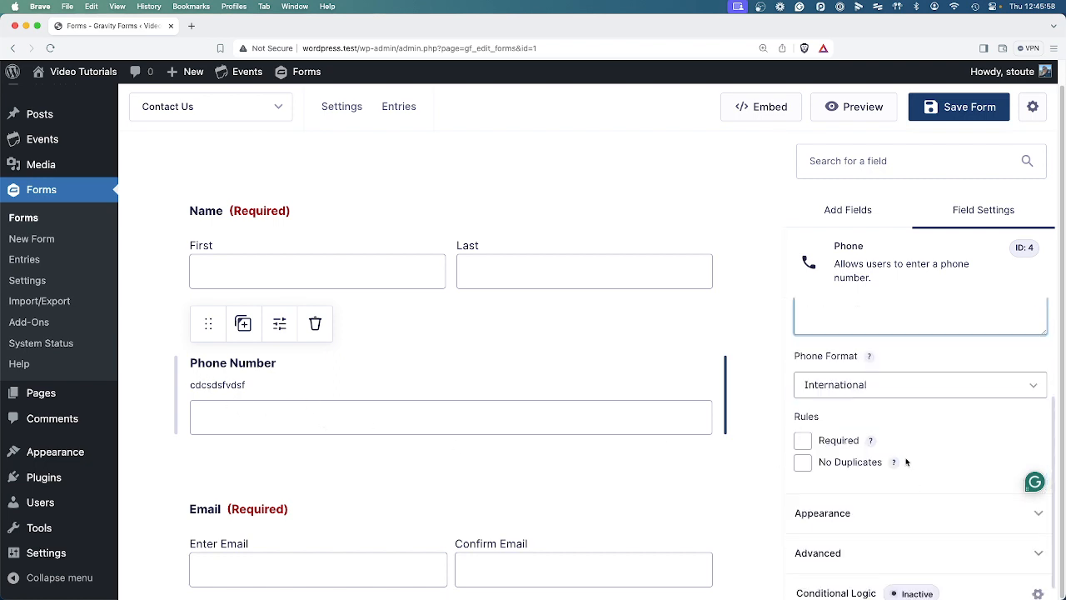
pyautogui.click(887, 392)
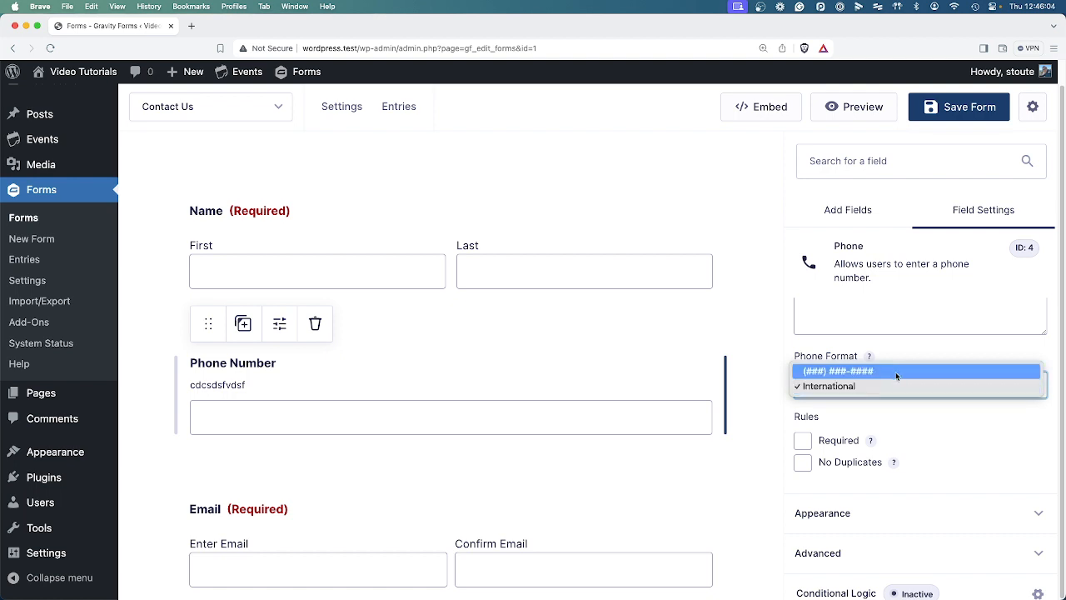
pyautogui.click(888, 374)
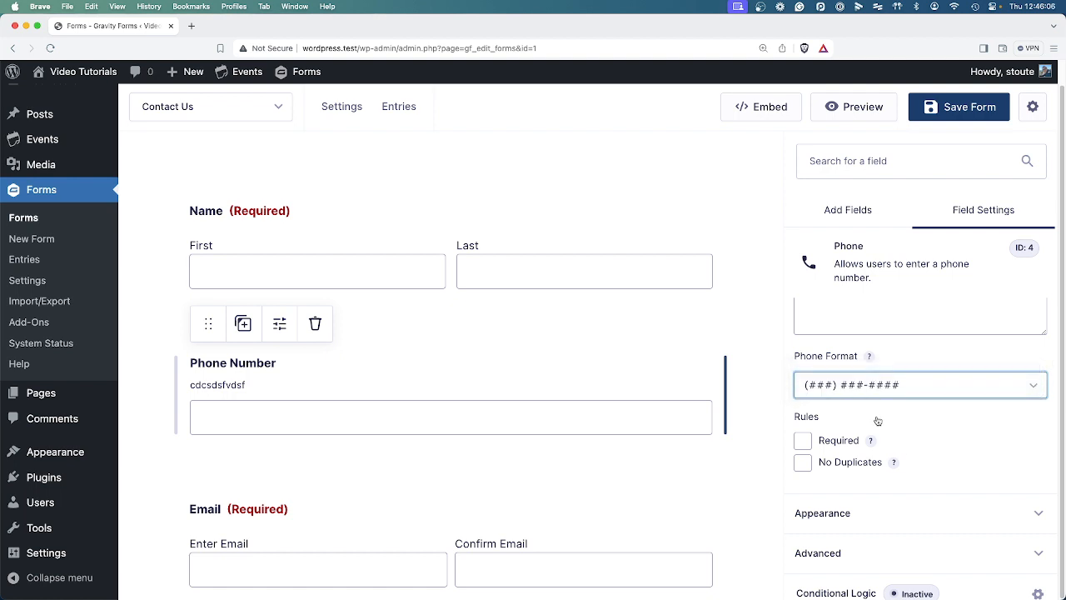
pyautogui.click(804, 442)
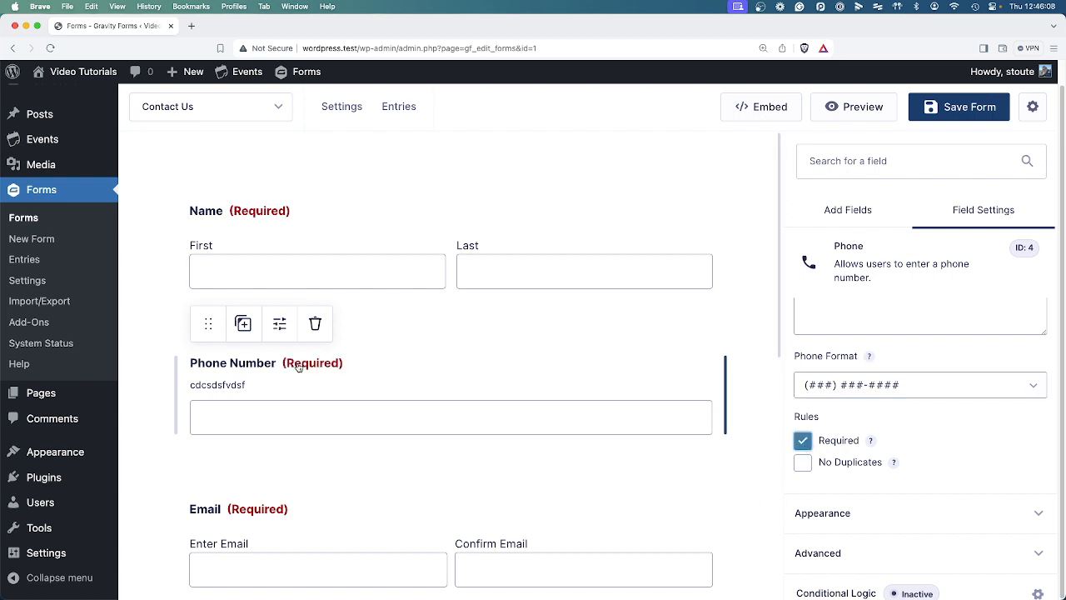
pyautogui.click(803, 463)
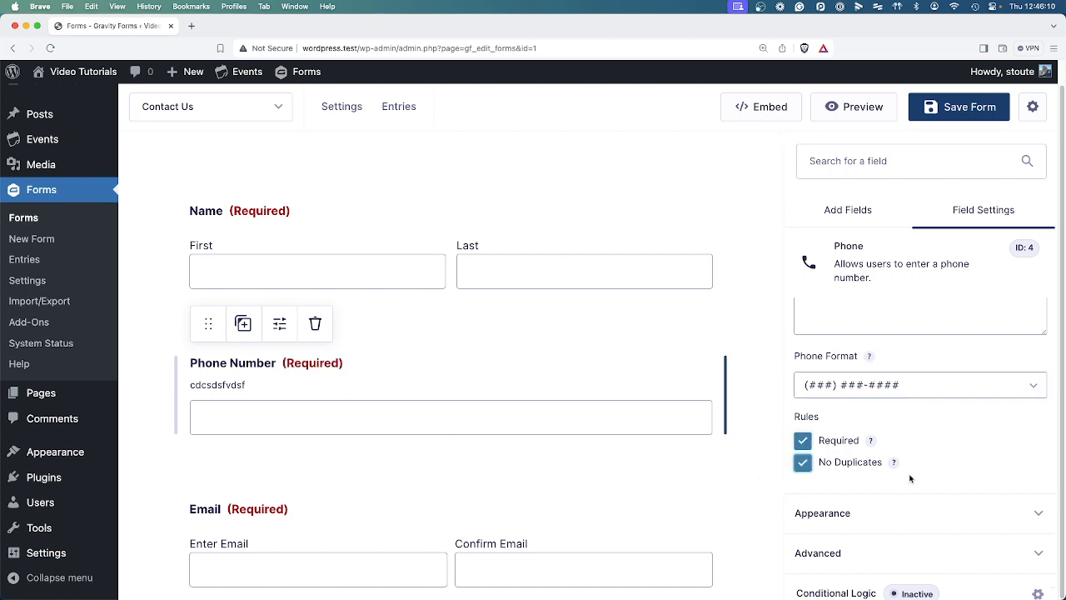
pyautogui.moveTo(895, 466)
pyautogui.click(803, 463)
pyautogui.click(868, 513)
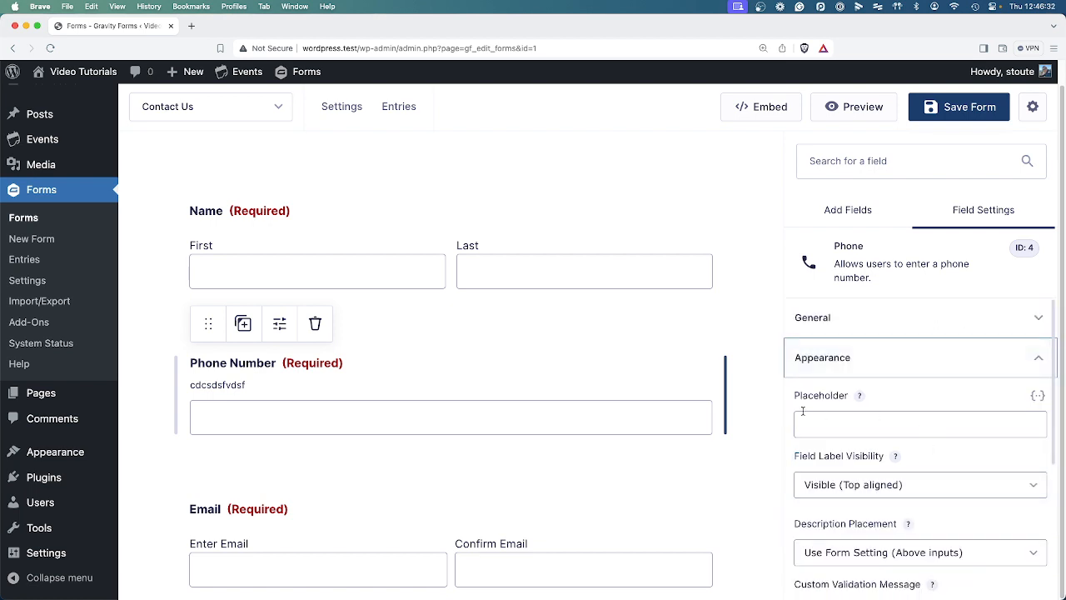
pyautogui.click(853, 419)
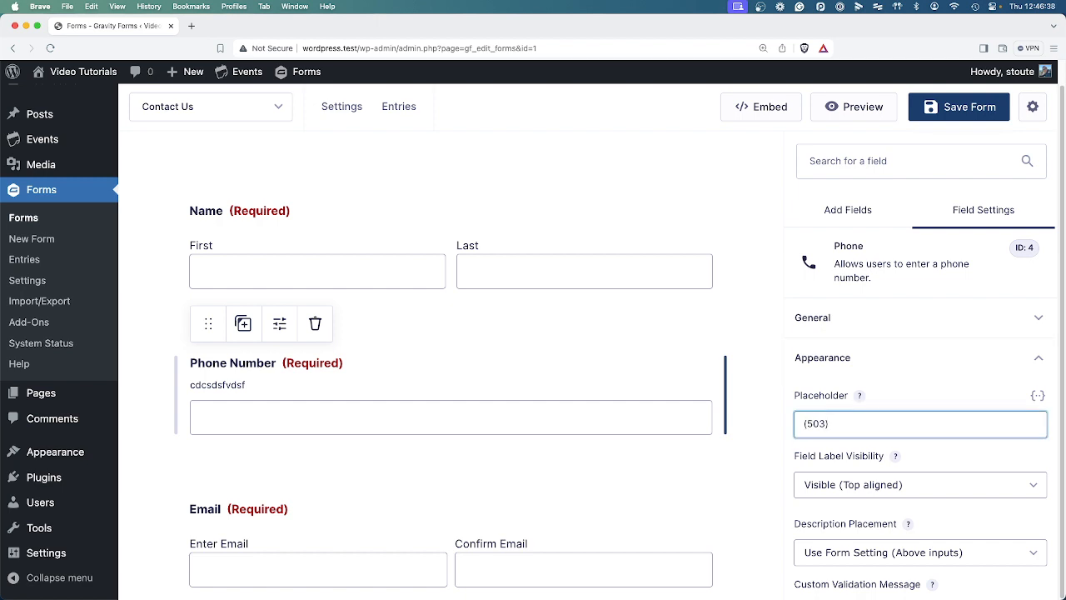
pyautogui.write('(503)555-1234')
pyautogui.click(739, 454)
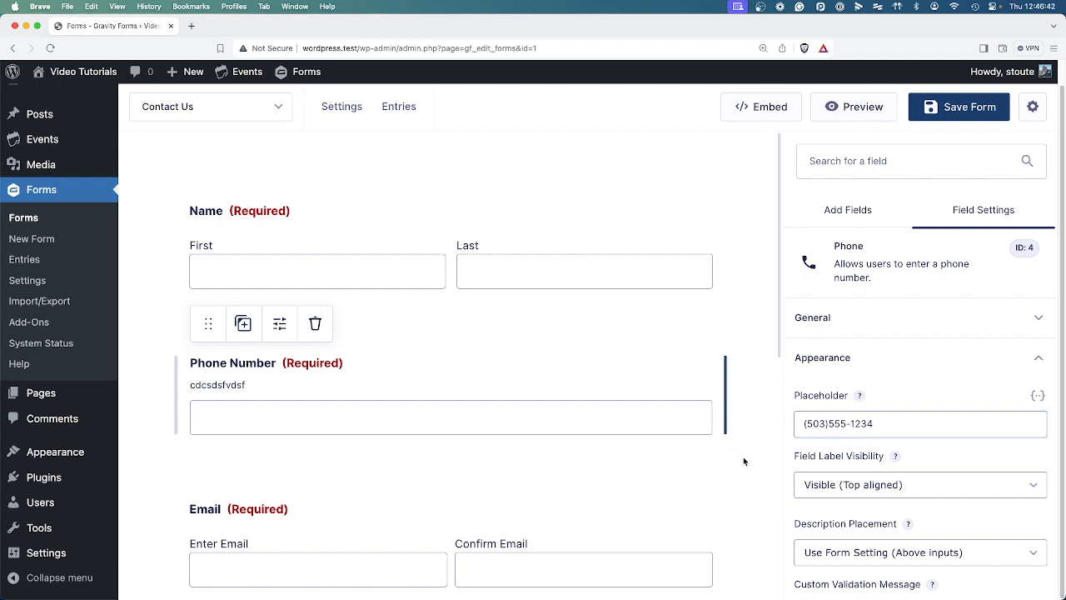
pyautogui.click(264, 433)
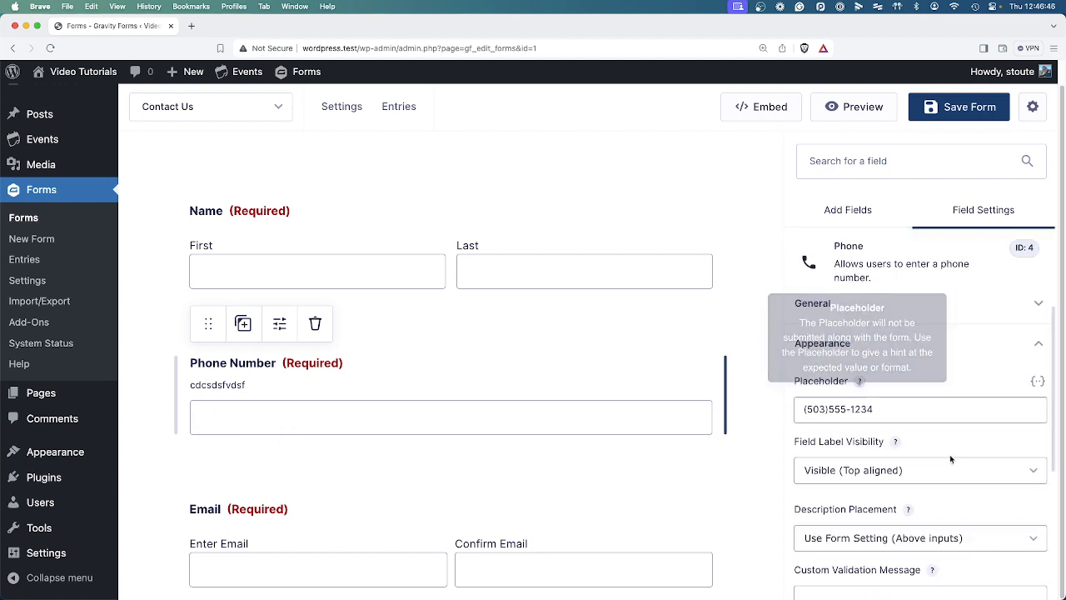
# Set the Phone Number field size to Small, after briefly trying Medium.
pyautogui.scroll(-4, 949, 454)
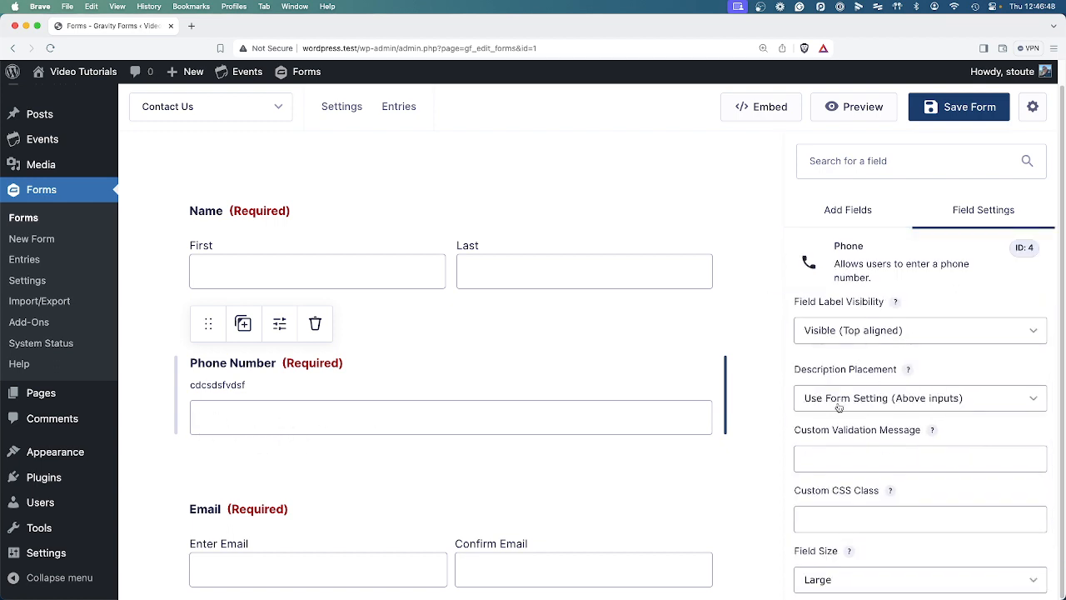
pyautogui.scroll(-2, 912, 483)
pyautogui.click(815, 500)
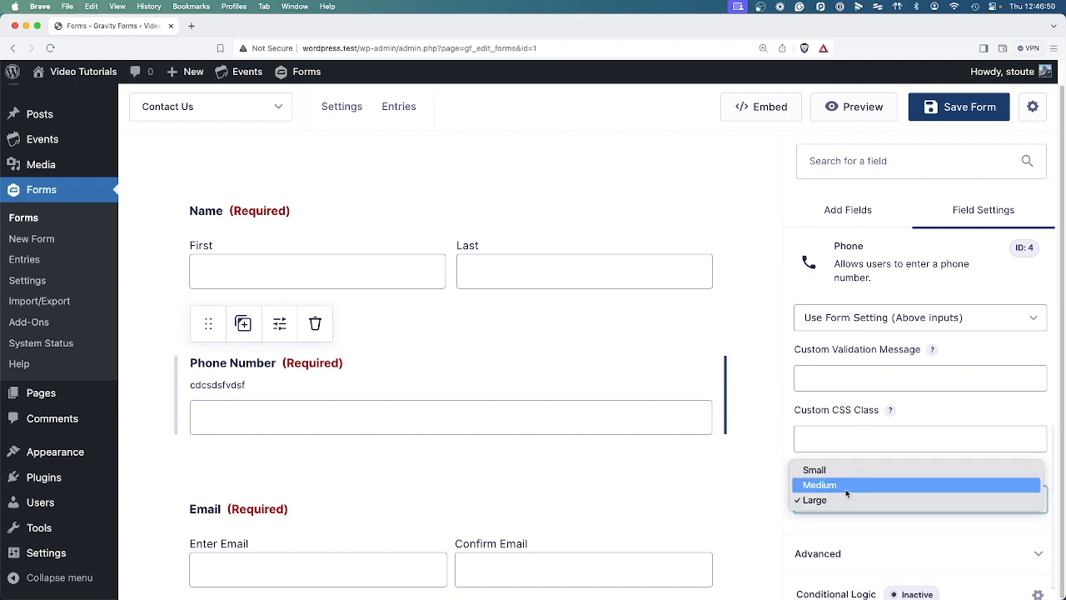
pyautogui.click(840, 471)
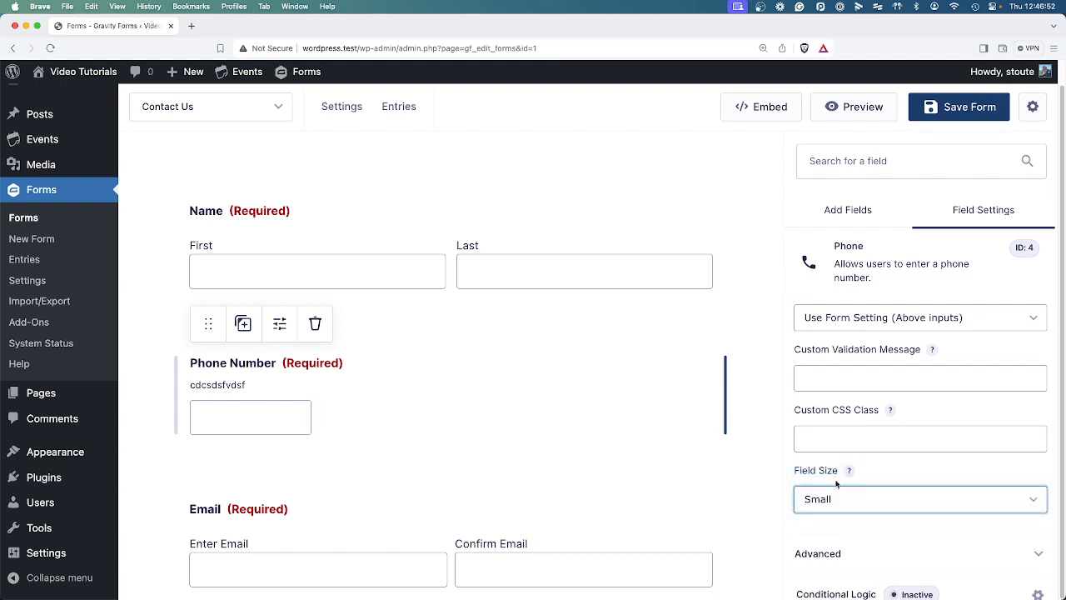
pyautogui.click(815, 500)
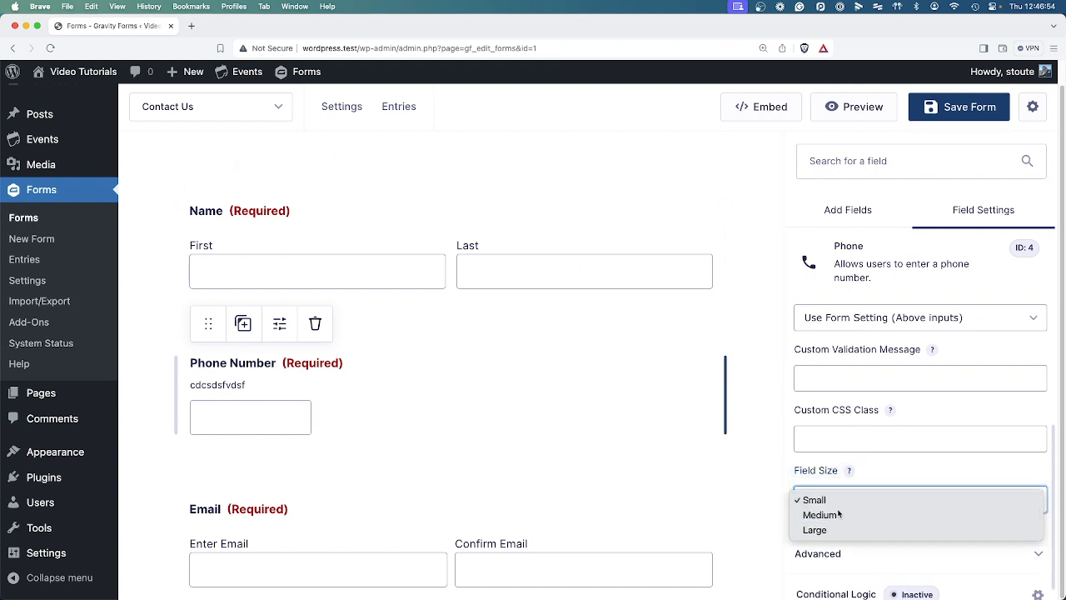
pyautogui.click(833, 513)
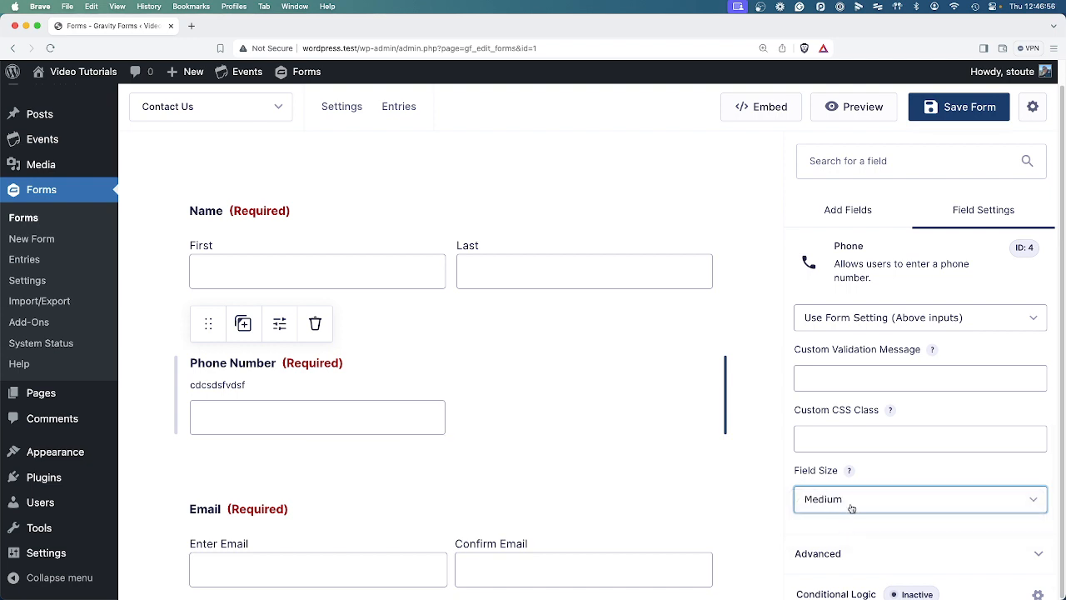
pyautogui.click(851, 507)
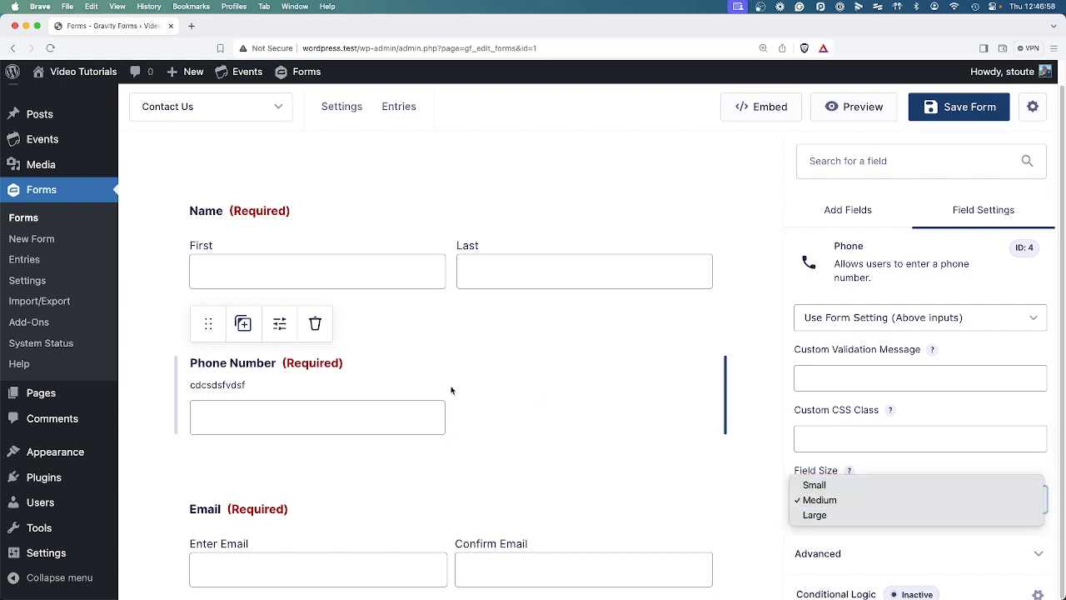
pyautogui.click(815, 484)
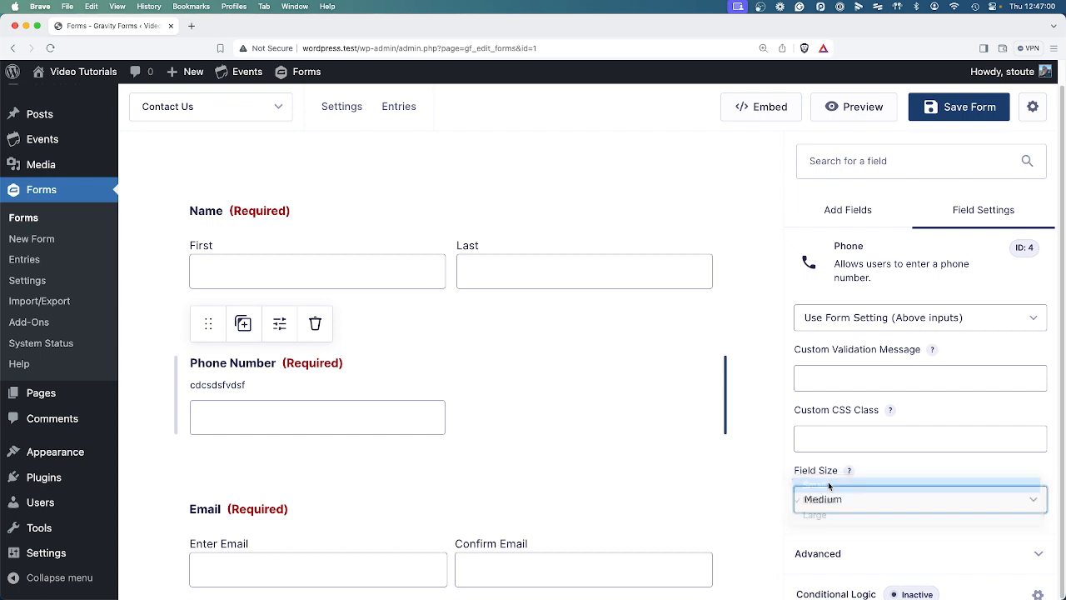
pyautogui.scroll(-1, 924, 516)
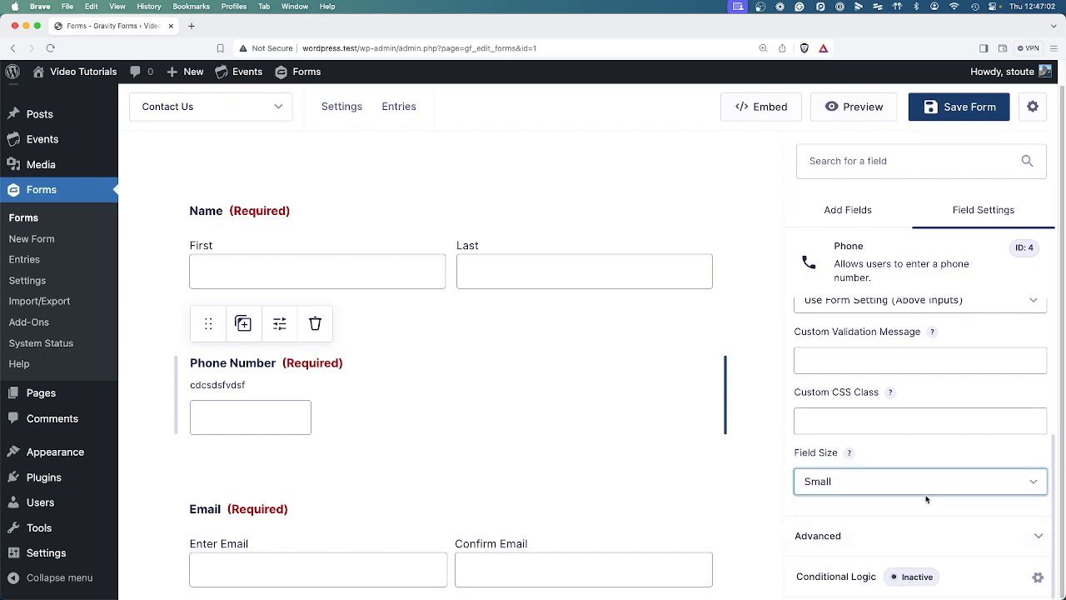
pyautogui.click(891, 535)
# Enable autocomplete with the tel attribute on Phone Number, leaving Visibility on Visible.
pyautogui.scroll(-2, 893, 482)
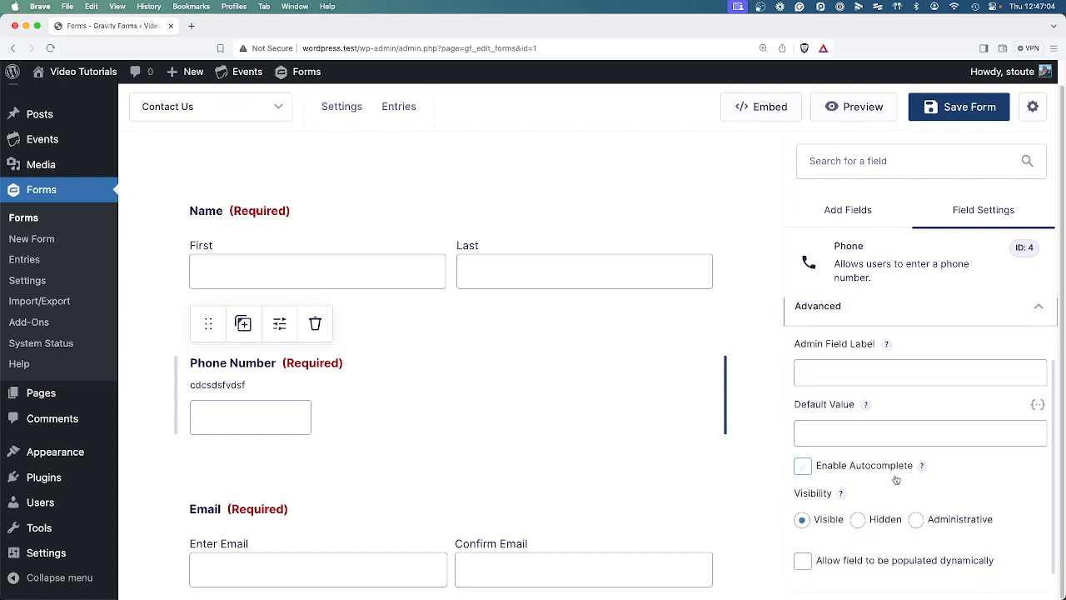
pyautogui.click(880, 471)
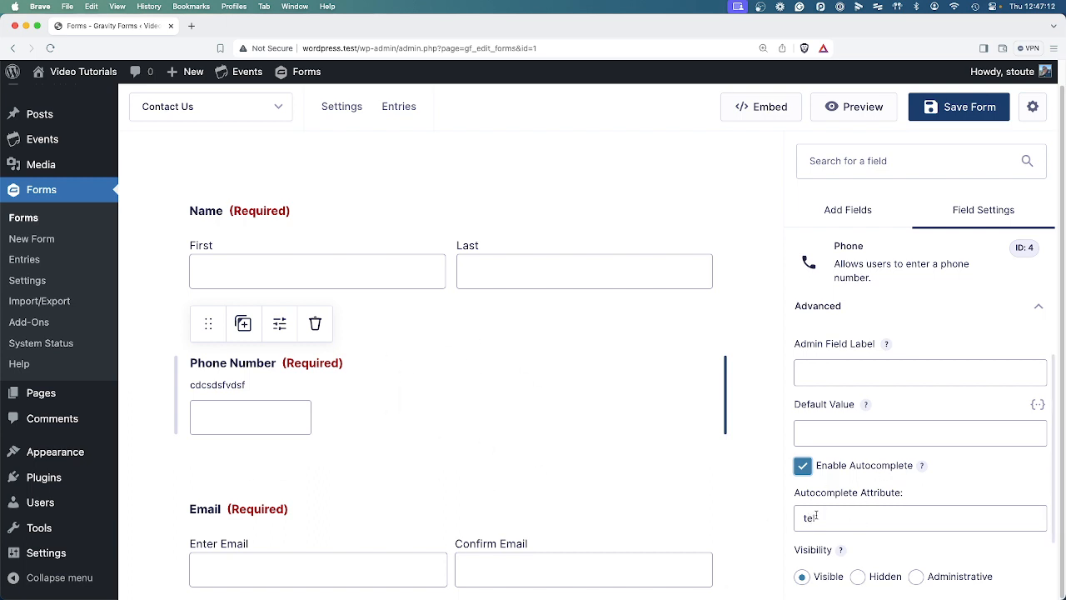
pyautogui.scroll(-2, 874, 517)
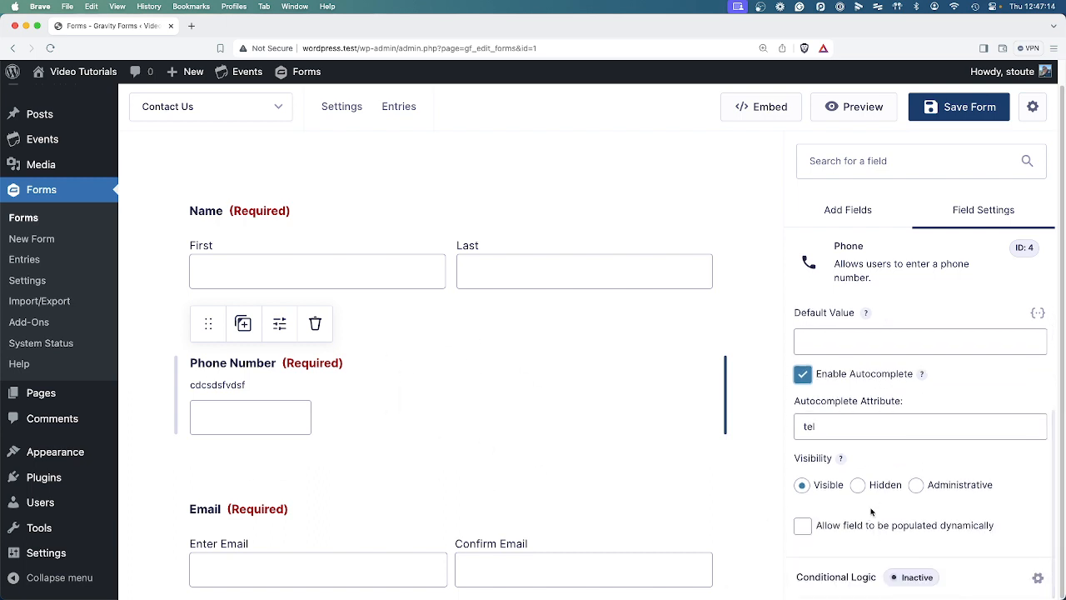
pyautogui.click(858, 485)
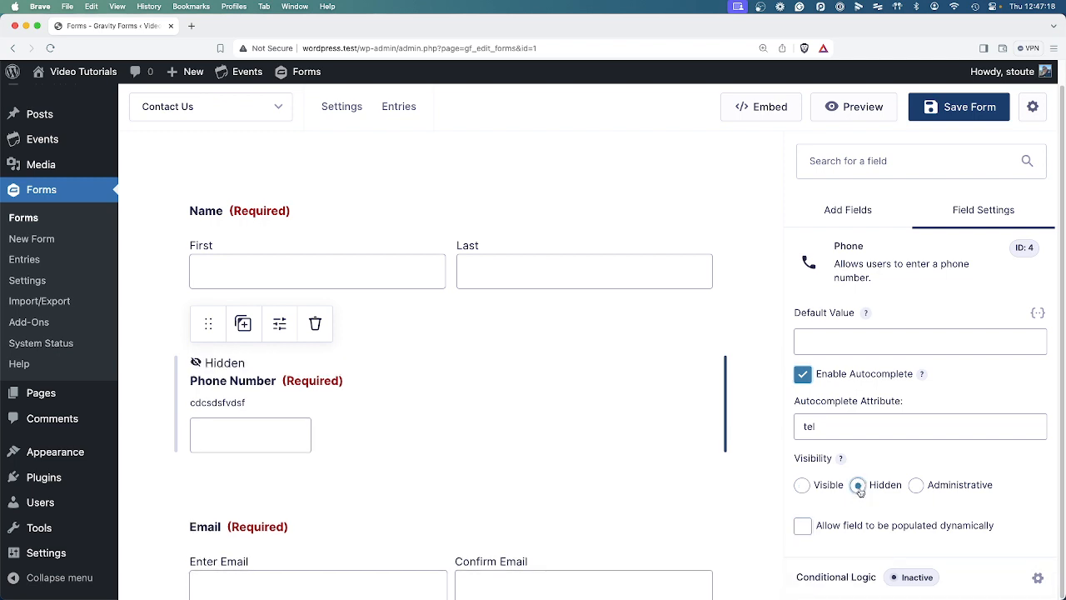
pyautogui.click(802, 484)
pyautogui.click(803, 486)
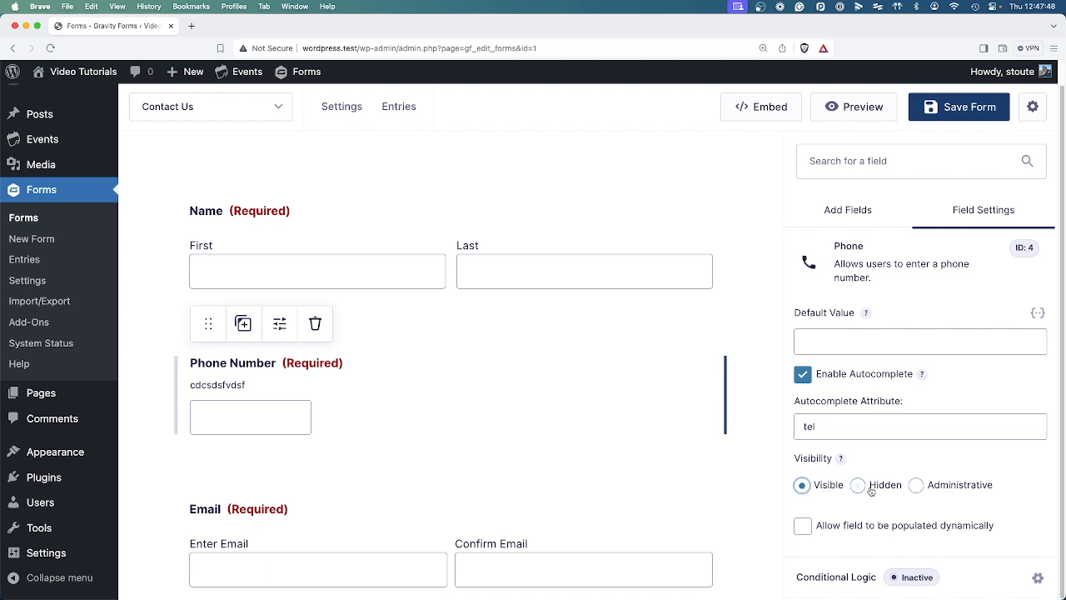
pyautogui.scroll(4, 866, 379)
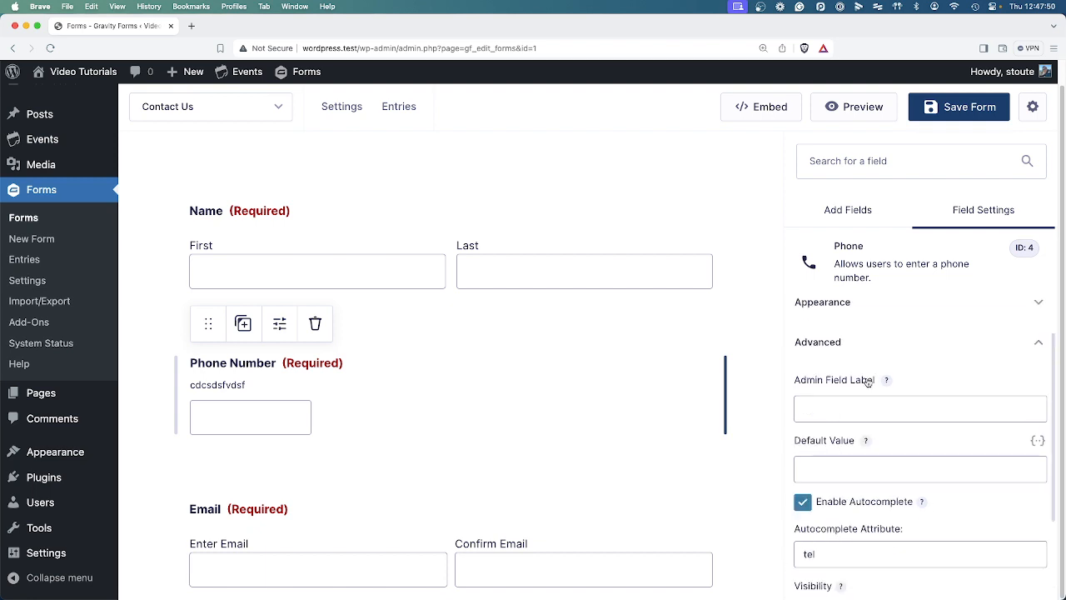
pyautogui.click(876, 364)
pyautogui.scroll(-3, 895, 483)
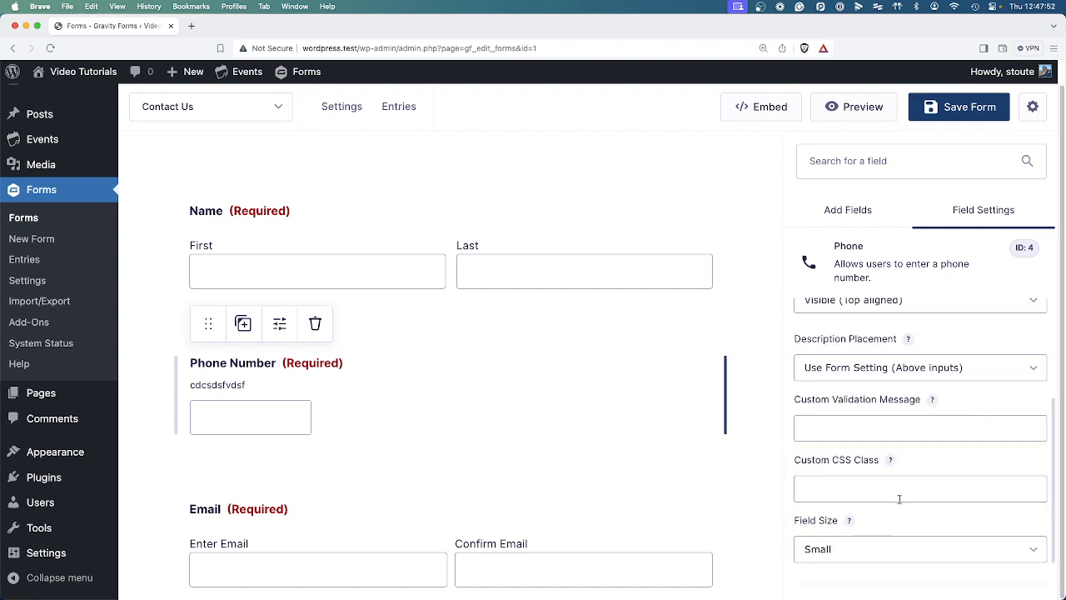
pyautogui.click(877, 548)
pyautogui.click(863, 580)
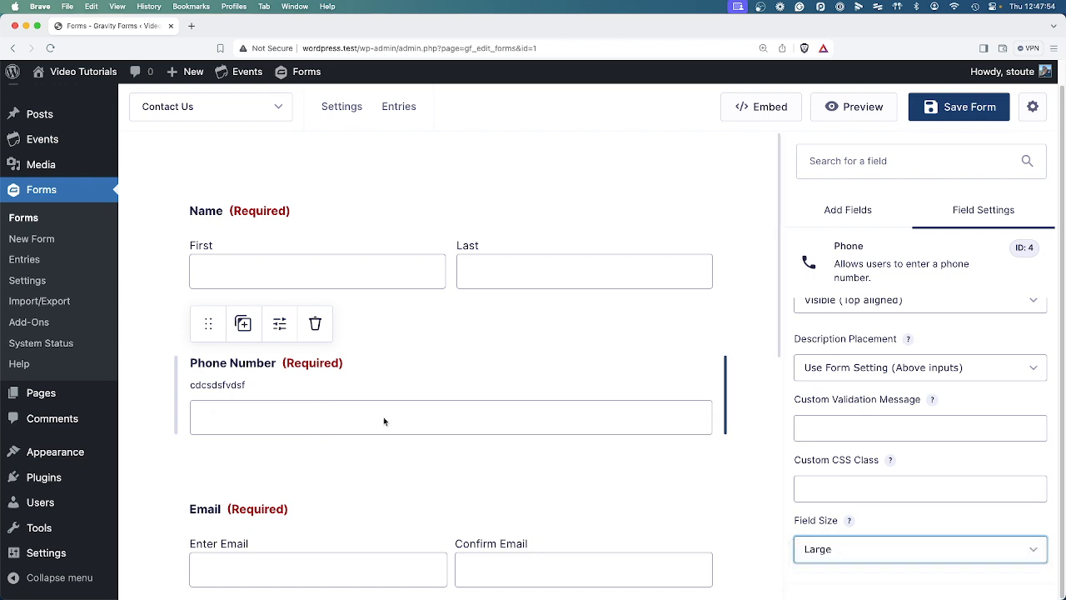
pyautogui.scroll(-3, 605, 500)
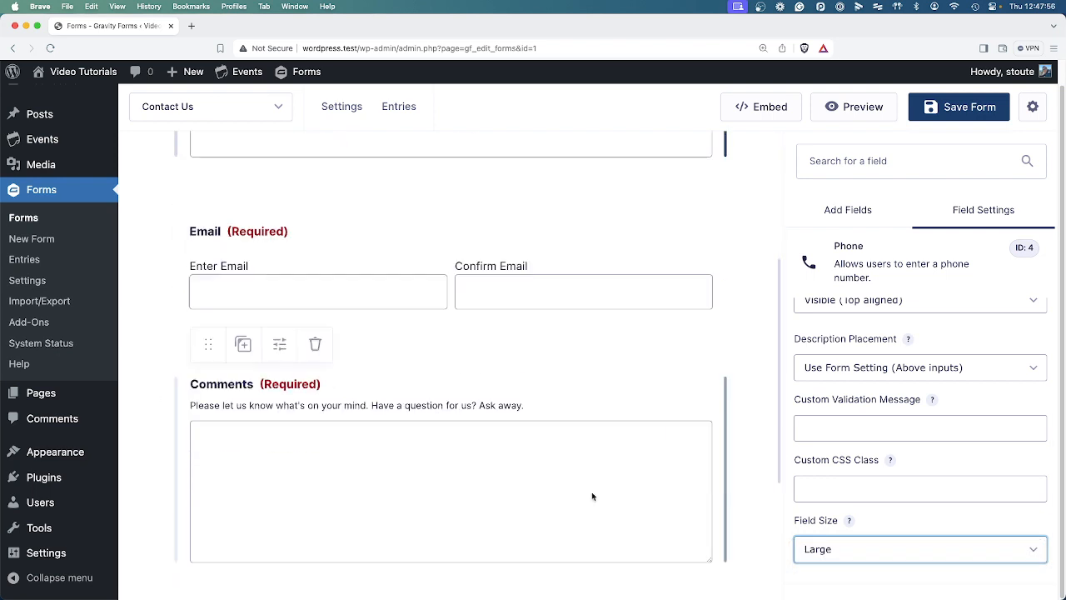
pyautogui.scroll(3, 592, 495)
pyautogui.scroll(-2, 905, 477)
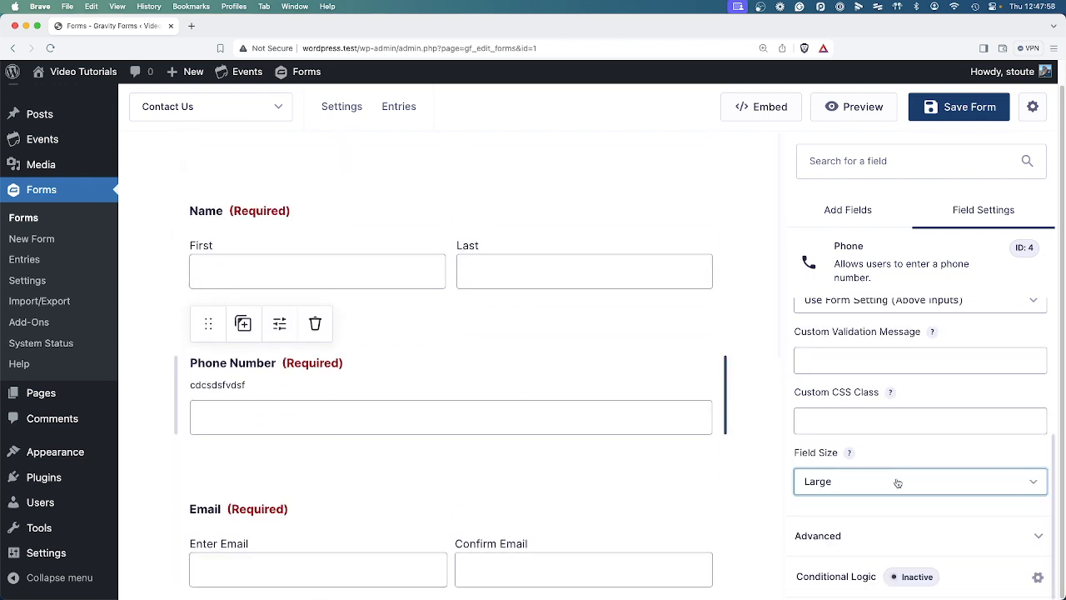
pyautogui.scroll(-5, 894, 481)
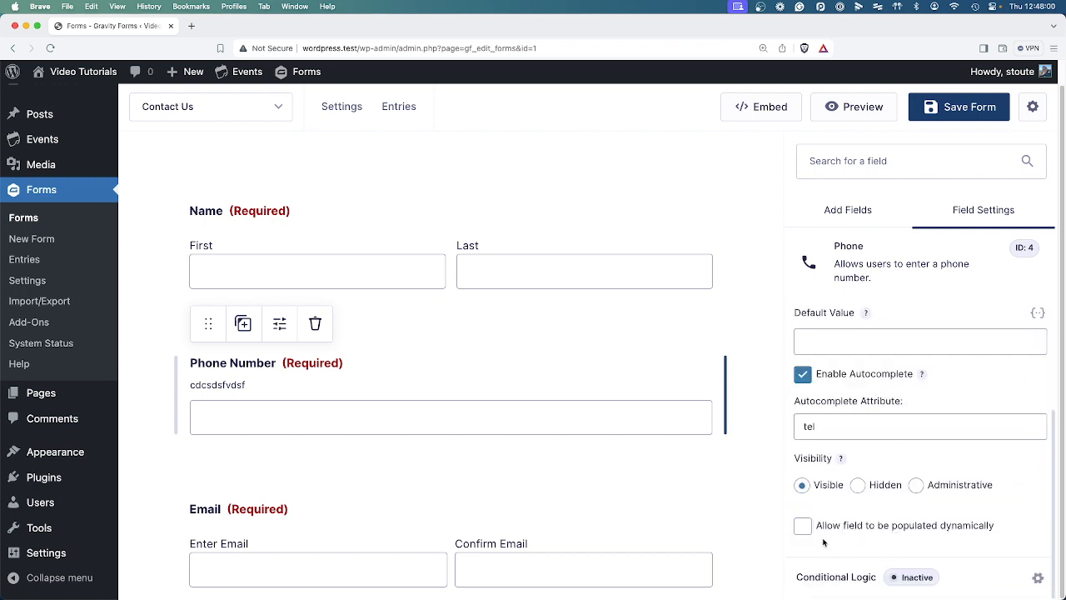
pyautogui.click(836, 578)
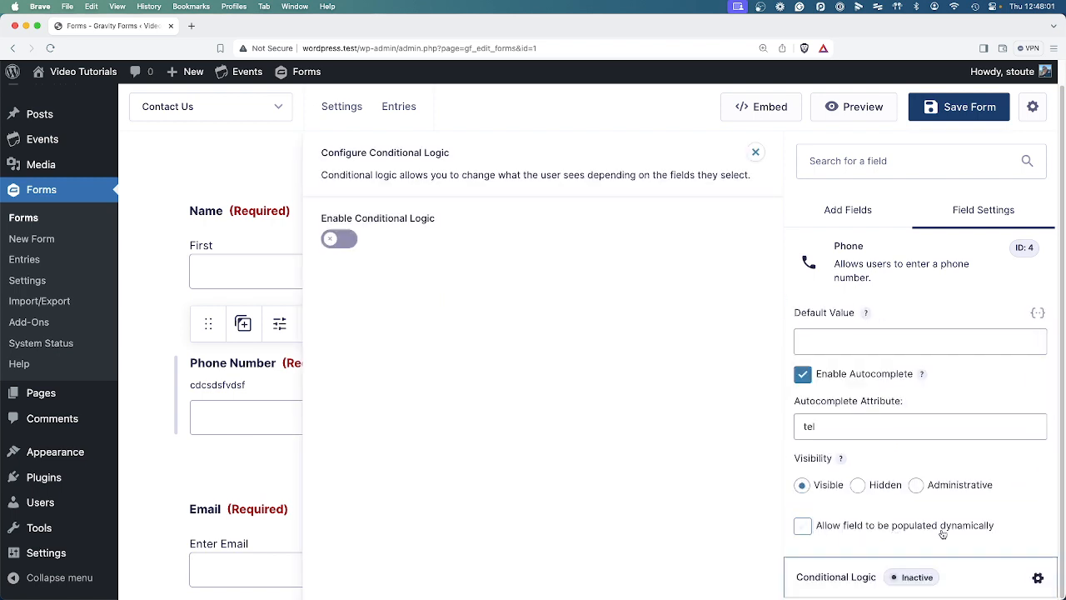
pyautogui.click(857, 583)
pyautogui.scroll(4, 923, 399)
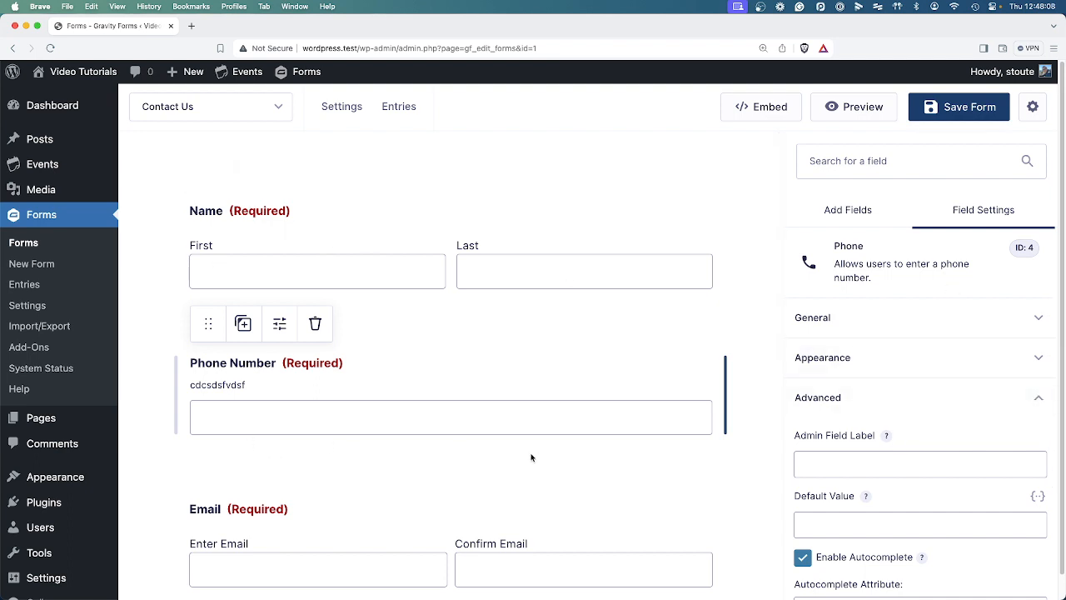
pyautogui.scroll(-5, 533, 441)
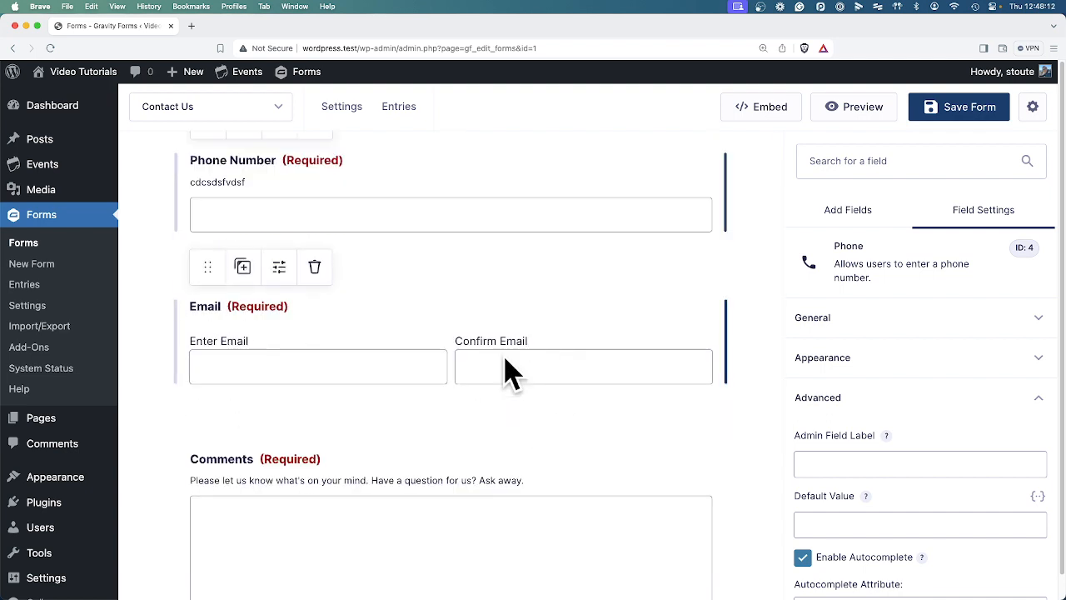
pyautogui.scroll(-6, 541, 408)
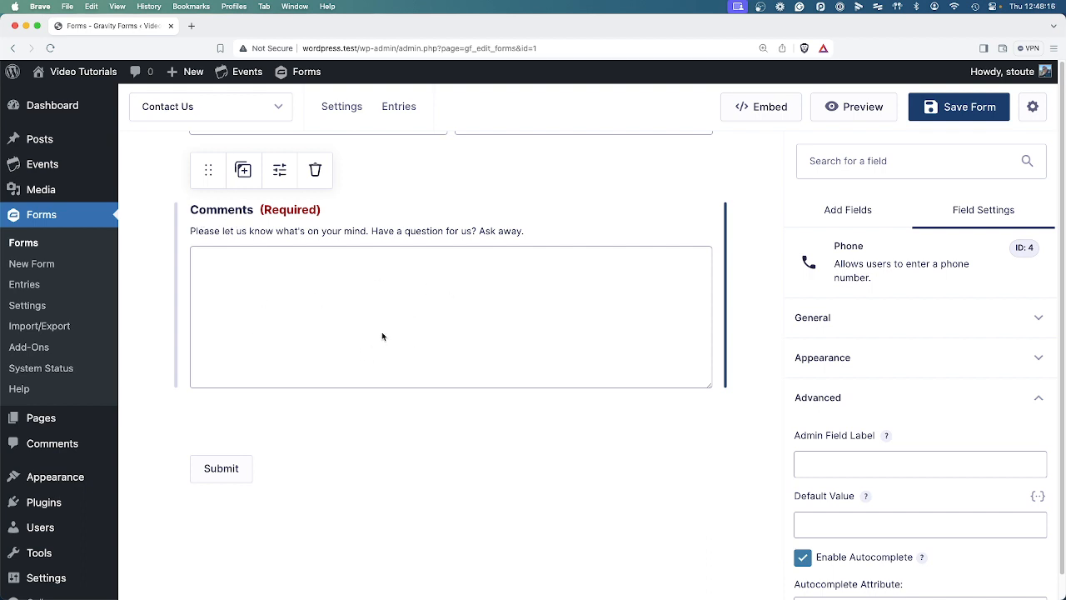
# Save the Contact Us form and open the live Contact Us page.
pyautogui.click(942, 107)
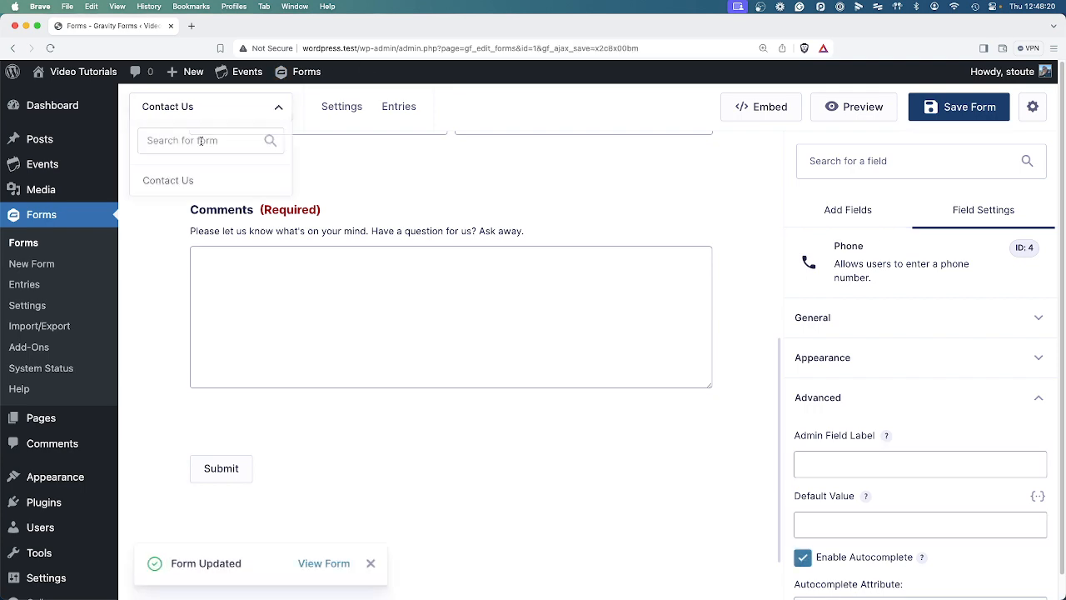
pyautogui.moveTo(51, 142)
pyautogui.click(52, 97)
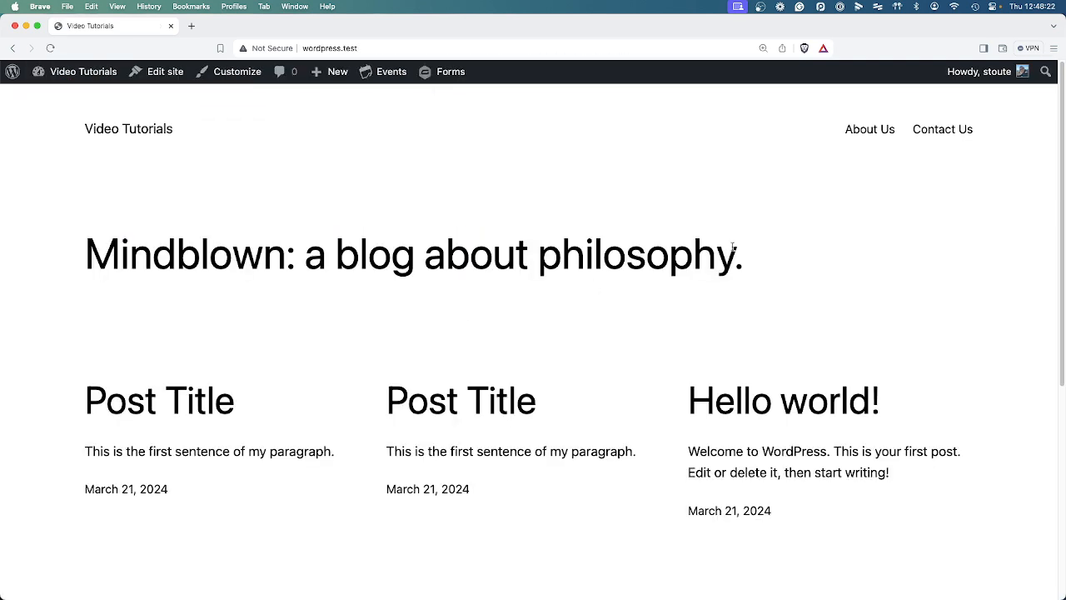
pyautogui.click(933, 133)
pyautogui.scroll(-3, 809, 324)
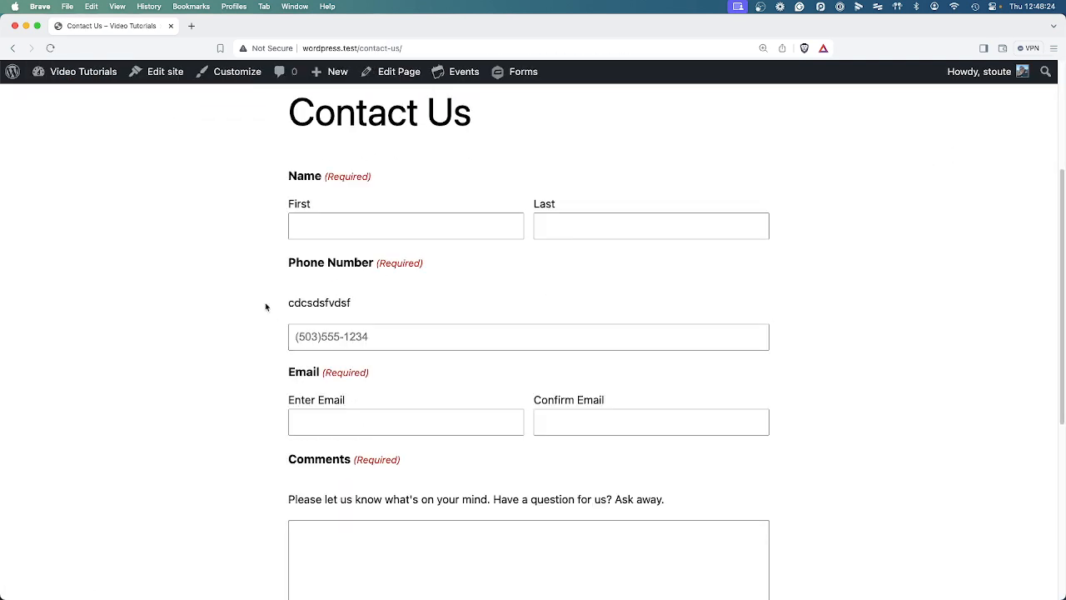
# Test the phone input mask by focusing, selecting within and leaving the Phone Number field.
pyautogui.click(291, 337)
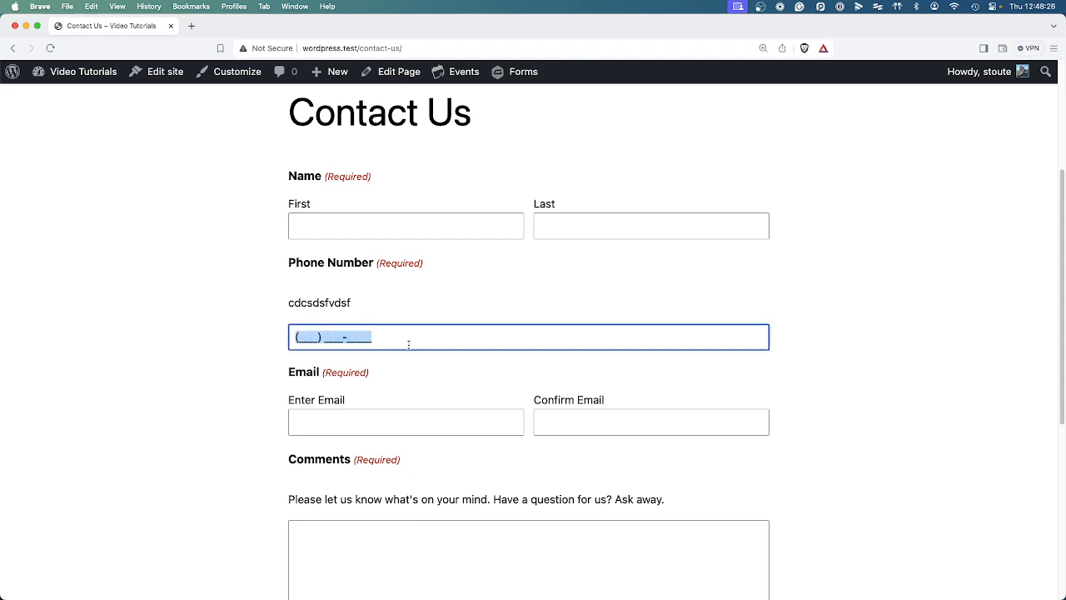
pyautogui.doubleClick(414, 336)
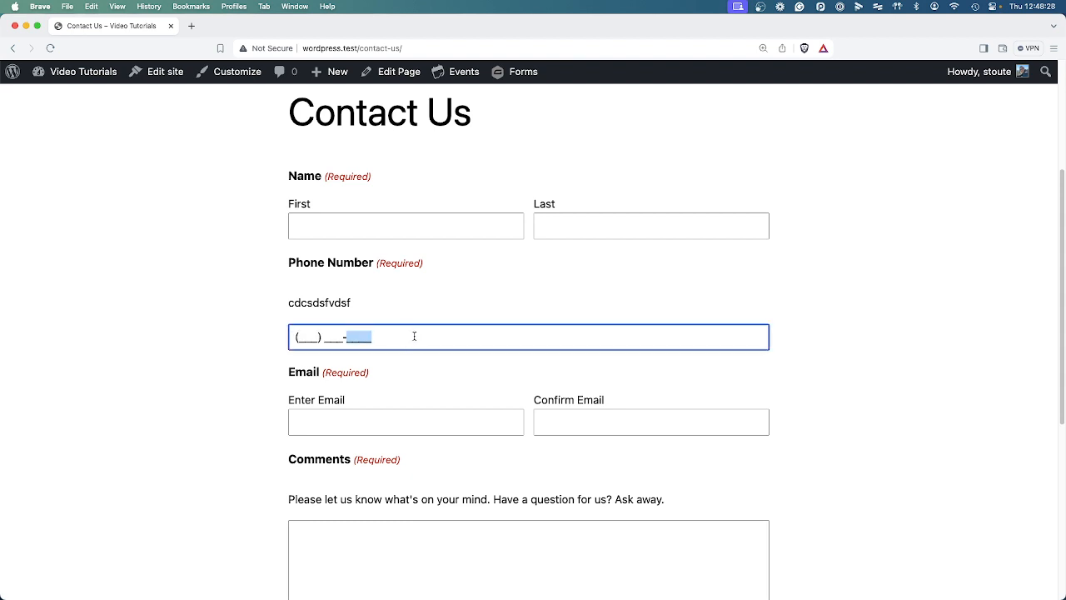
pyautogui.doubleClick(306, 334)
pyautogui.click(338, 335)
pyautogui.moveTo(366, 335); pyautogui.dragTo(375, 336)
pyautogui.click(375, 336)
pyautogui.click(435, 317)
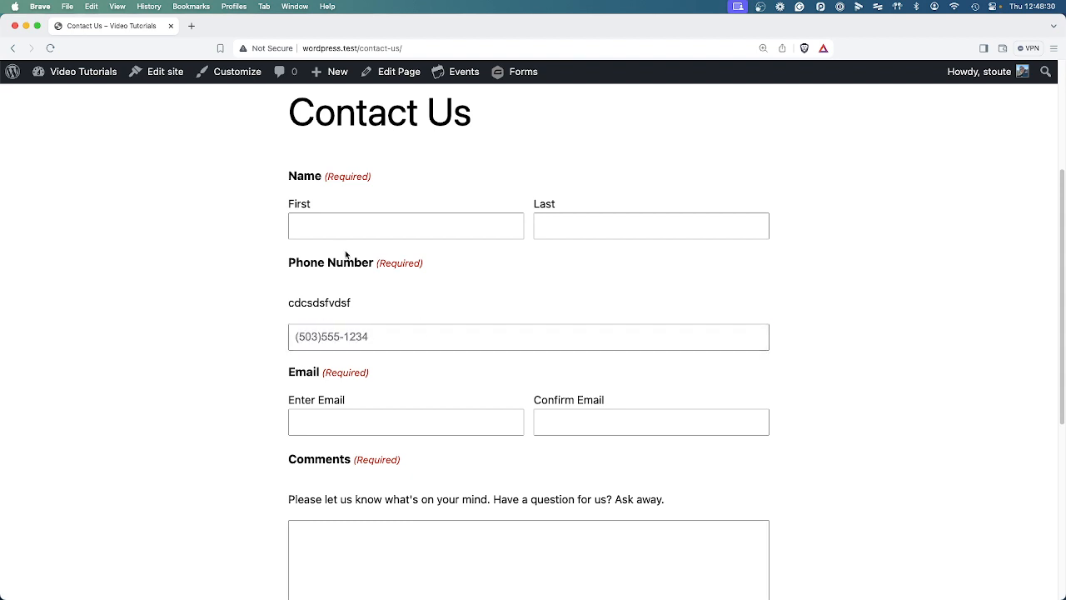
pyautogui.click(316, 338)
pyautogui.click(385, 298)
pyautogui.click(384, 336)
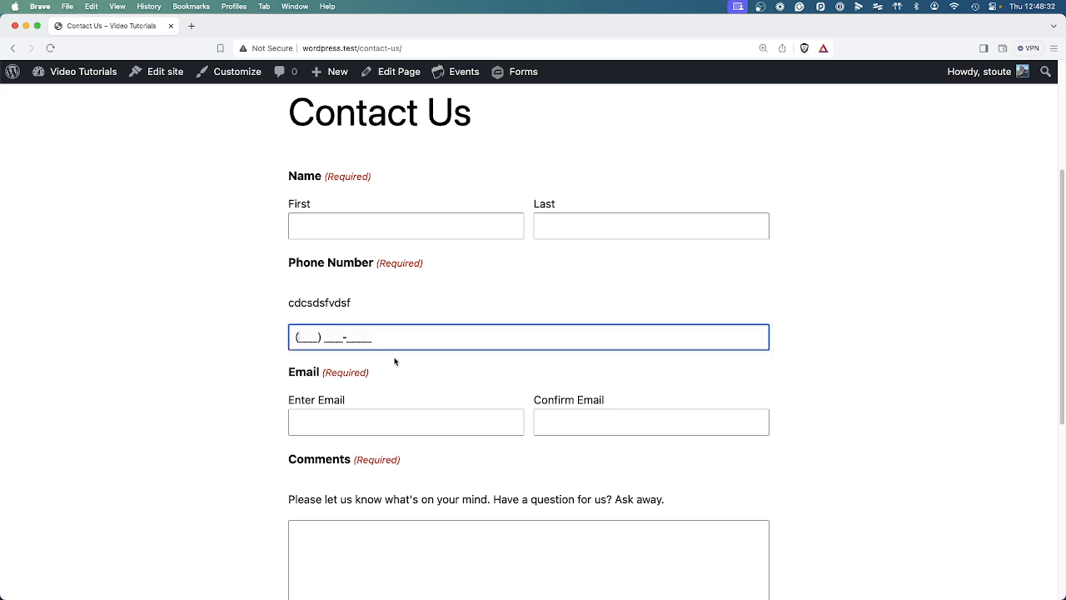
pyautogui.click(392, 301)
pyautogui.click(386, 343)
pyautogui.click(431, 386)
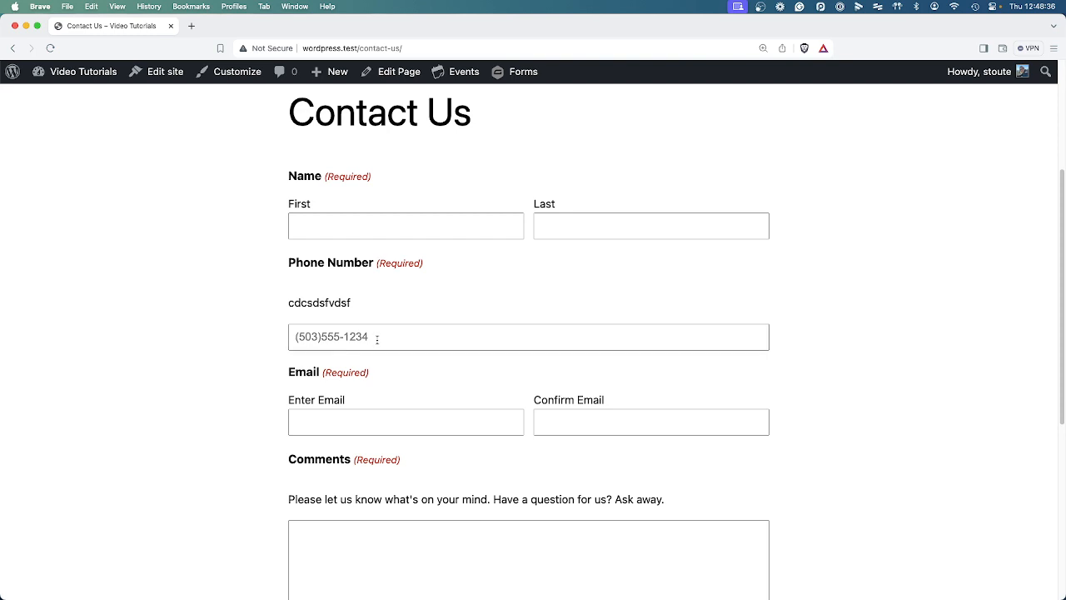
pyautogui.click(449, 345)
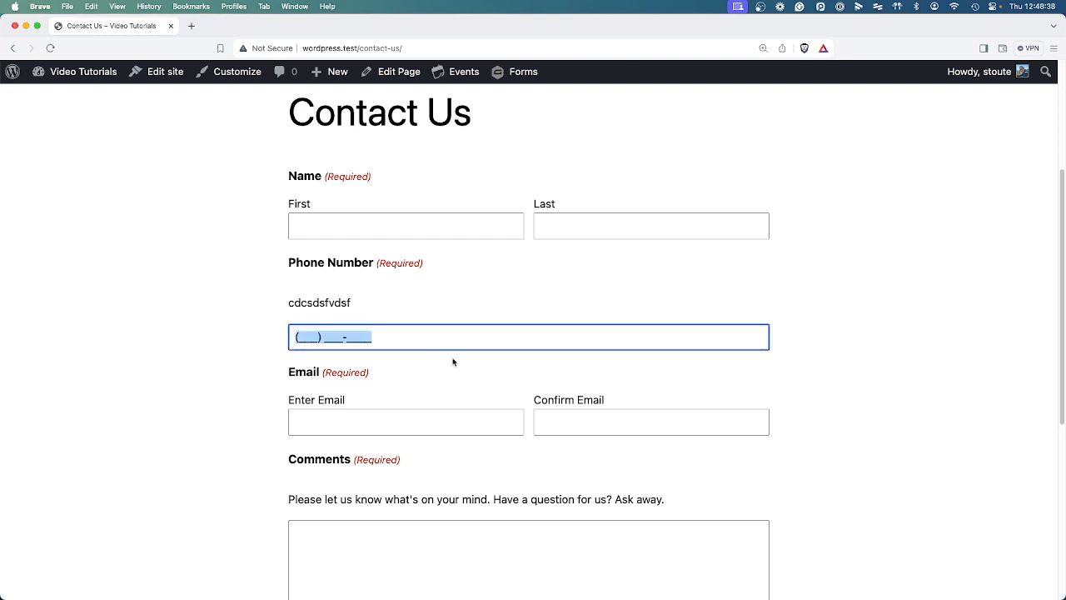
pyautogui.click(420, 334)
pyautogui.click(245, 344)
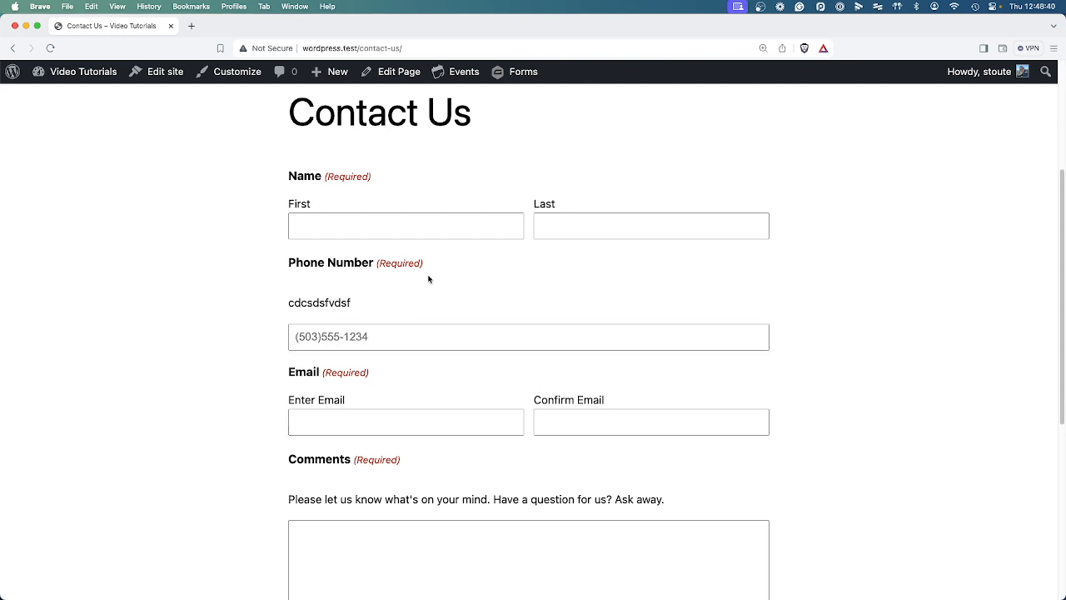
pyautogui.click(383, 332)
pyautogui.write('503) ')
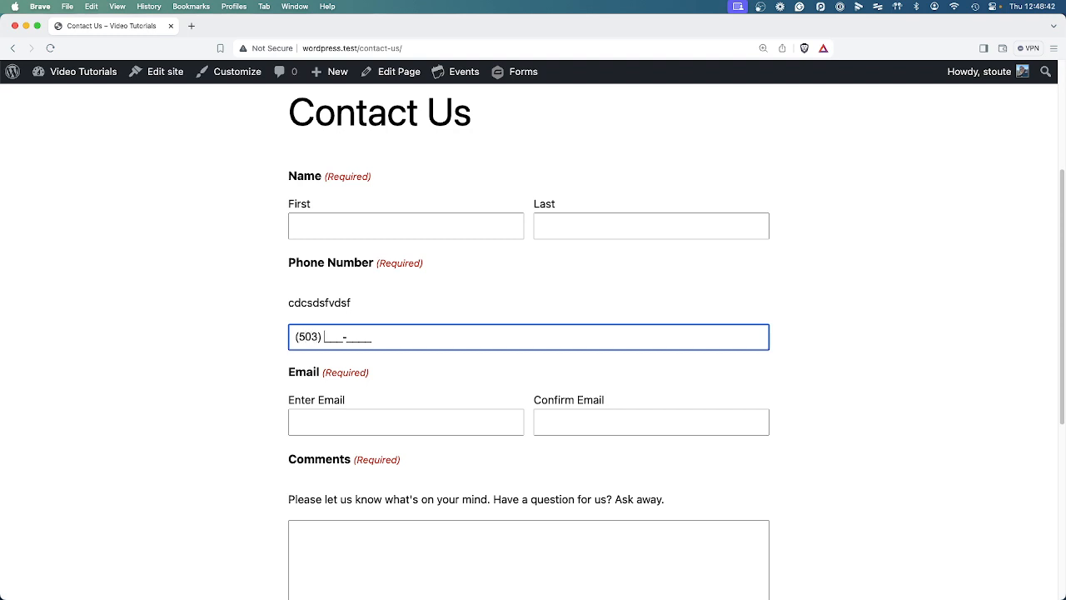
pyautogui.write('555-1233')
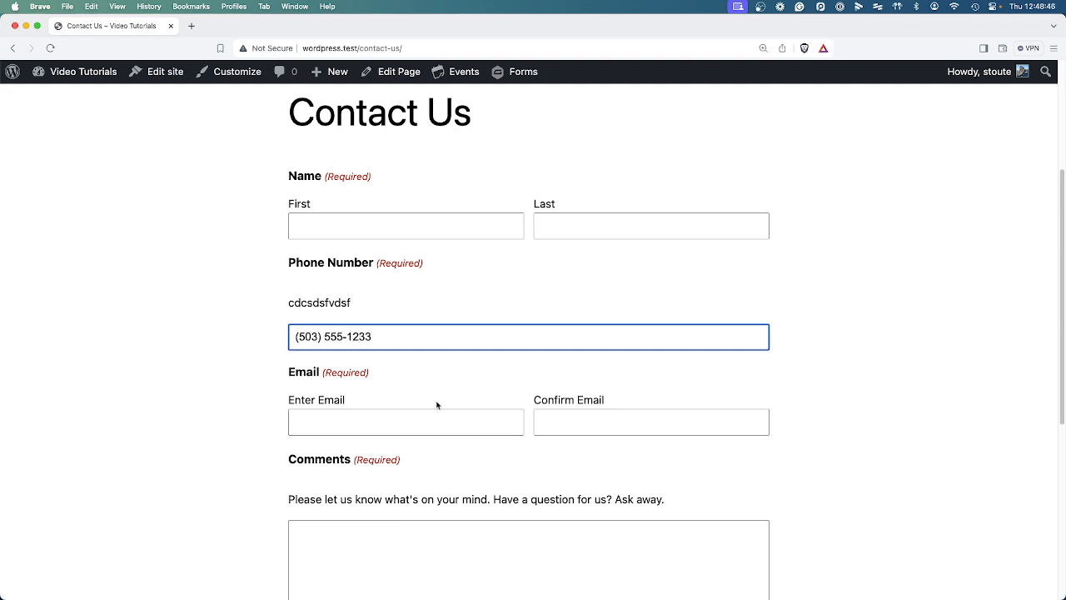
pyautogui.click(458, 371)
pyautogui.click(392, 423)
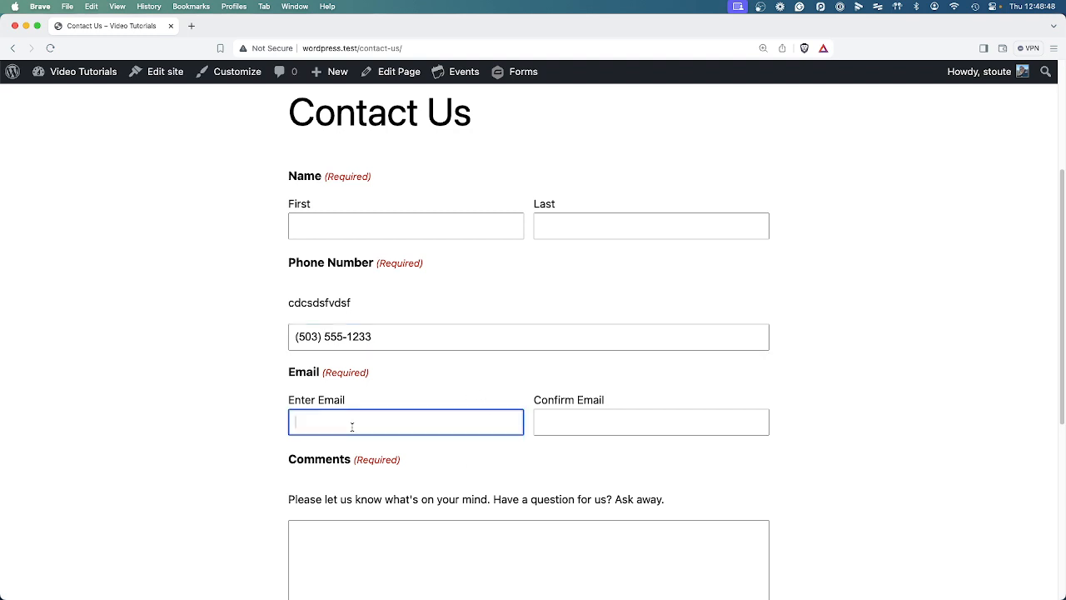
pyautogui.click(571, 423)
pyautogui.scroll(-1, 532, 468)
pyautogui.click(505, 479)
pyautogui.scroll(-3, 505, 479)
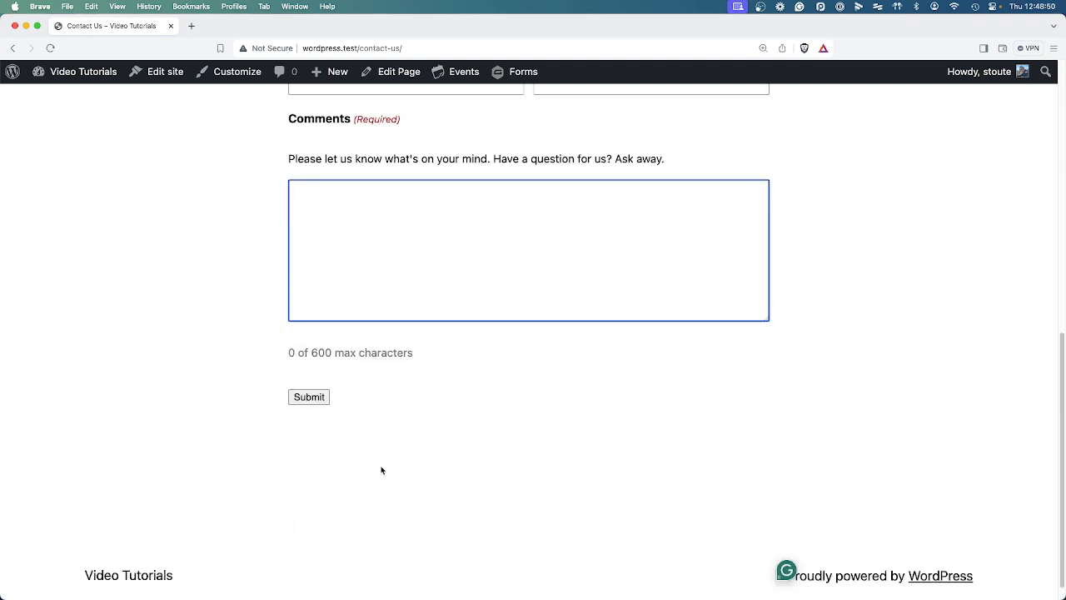
pyautogui.scroll(7, 444, 389)
pyautogui.scroll(-4, 441, 337)
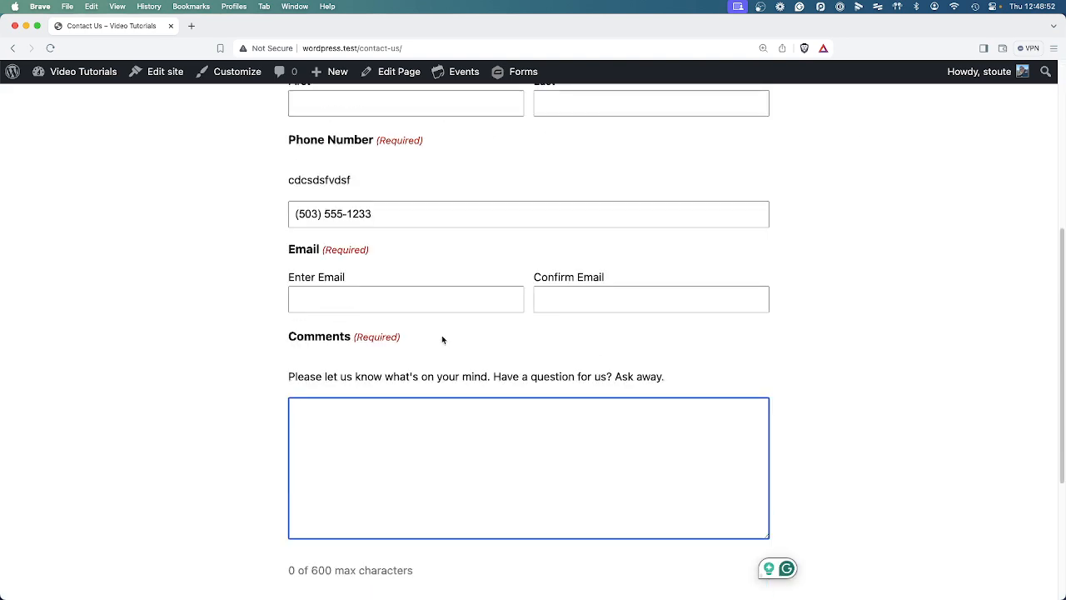
pyautogui.scroll(1, 441, 337)
pyautogui.scroll(3, 478, 320)
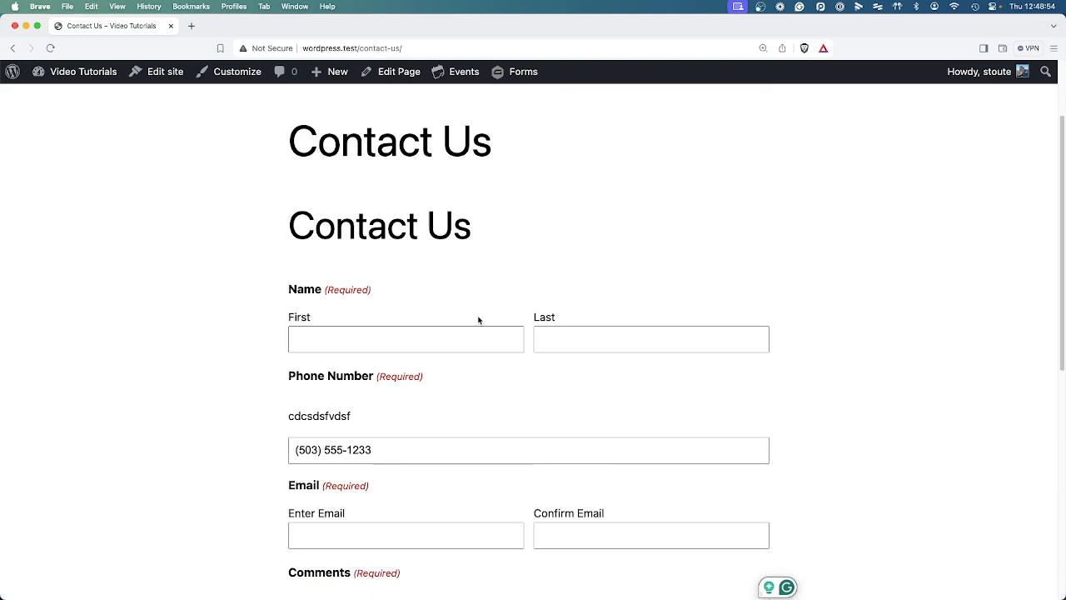
# From the Dashboard, view the Contact Us form's Notifications settings, then go back to Forms.
pyautogui.moveTo(52, 75)
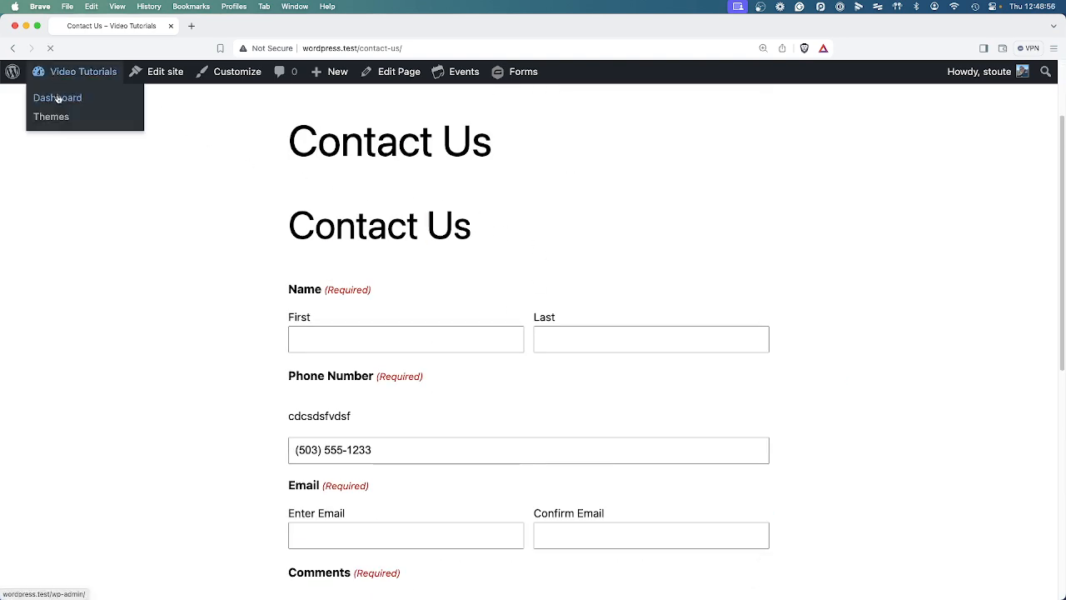
pyautogui.click(58, 98)
pyautogui.moveTo(59, 270)
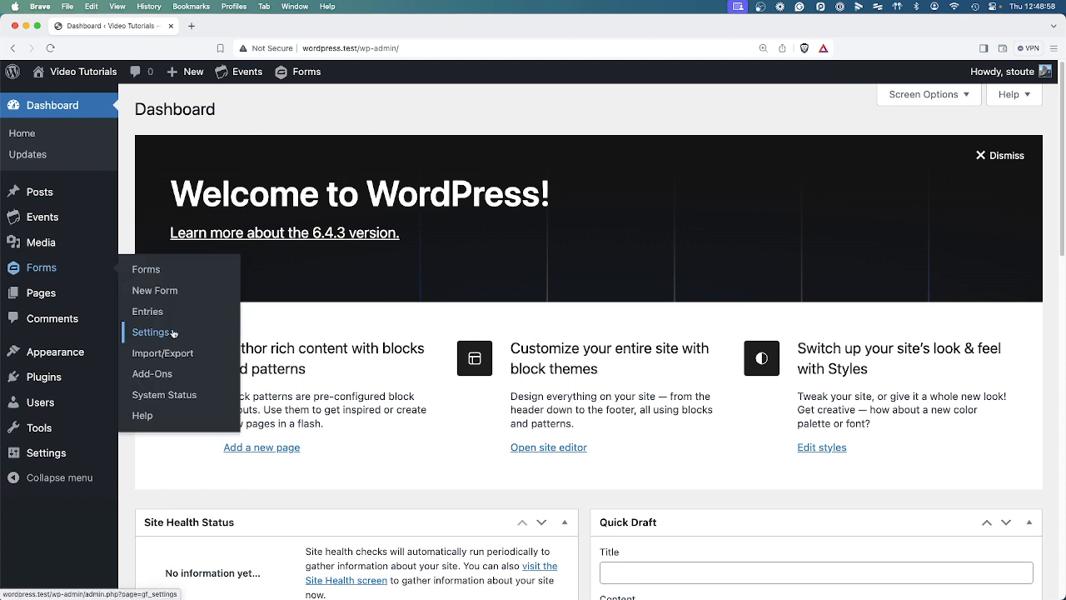
pyautogui.click(152, 272)
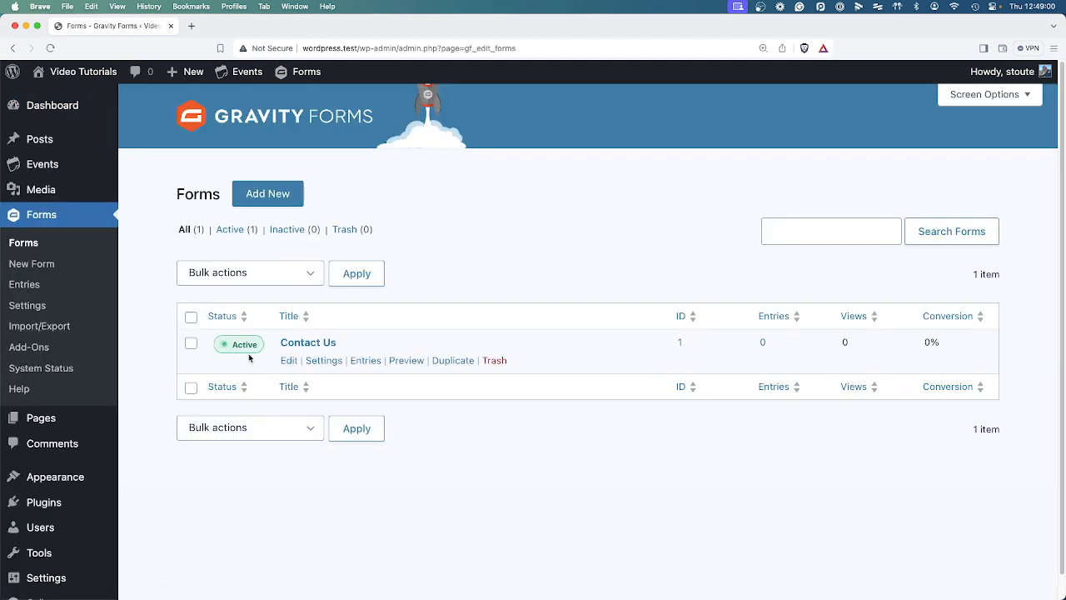
pyautogui.moveTo(324, 363)
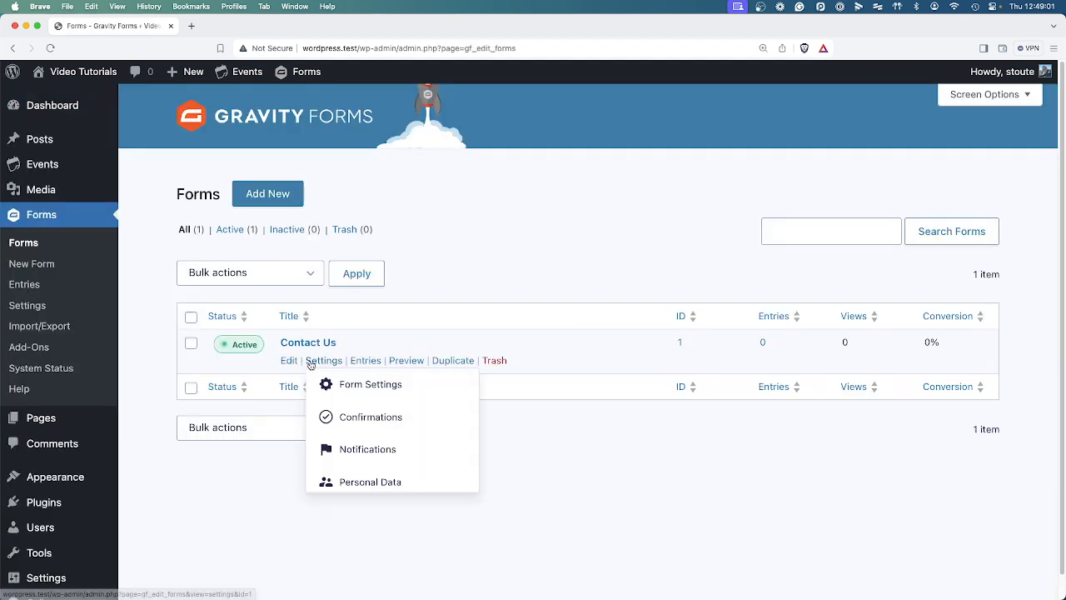
pyautogui.click(385, 450)
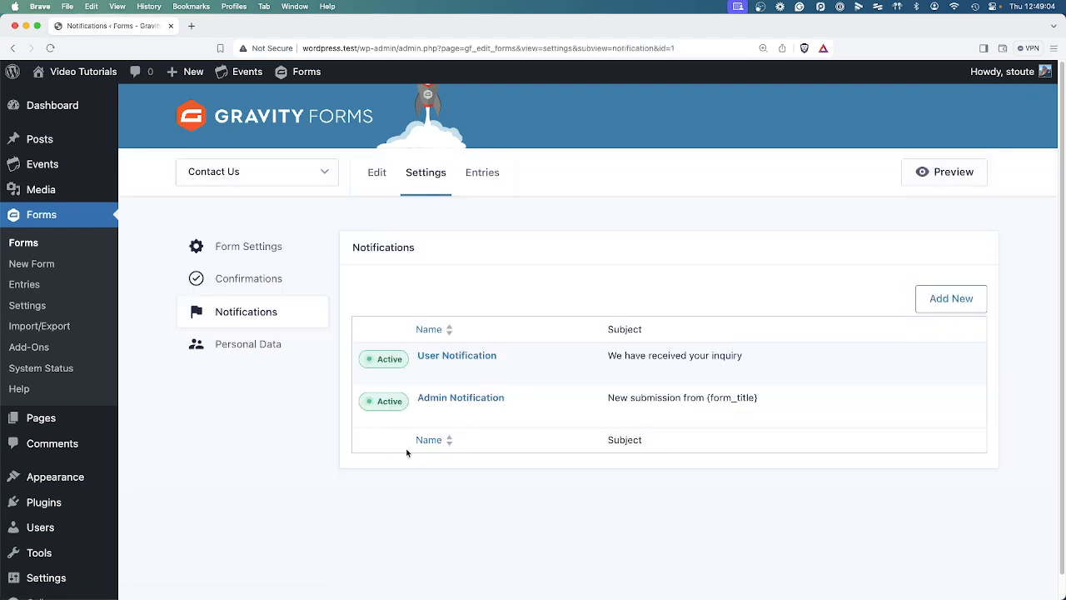
pyautogui.moveTo(452, 397)
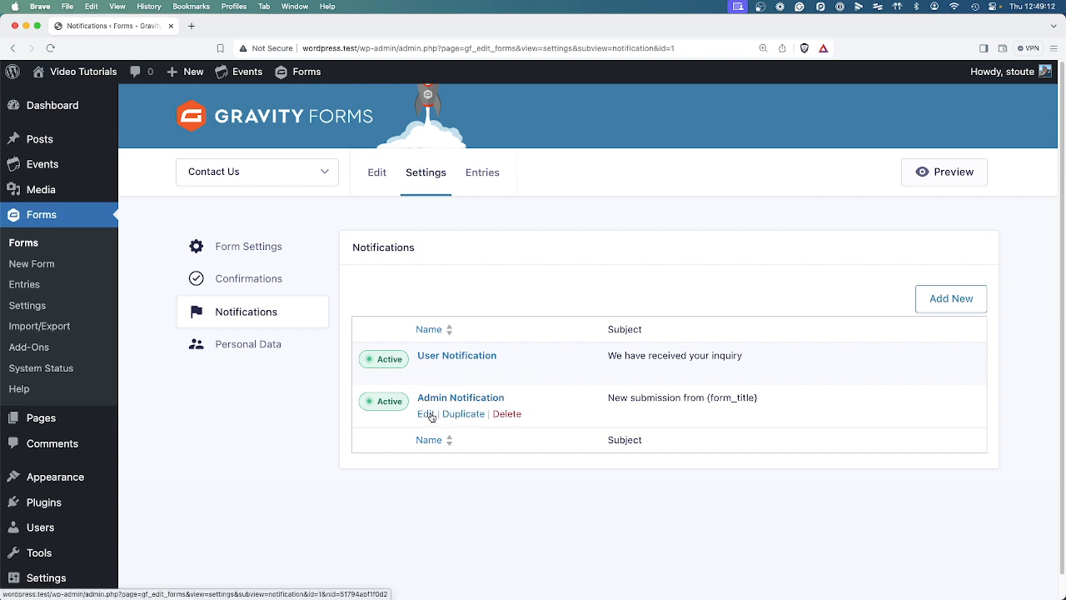
pyautogui.click(18, 249)
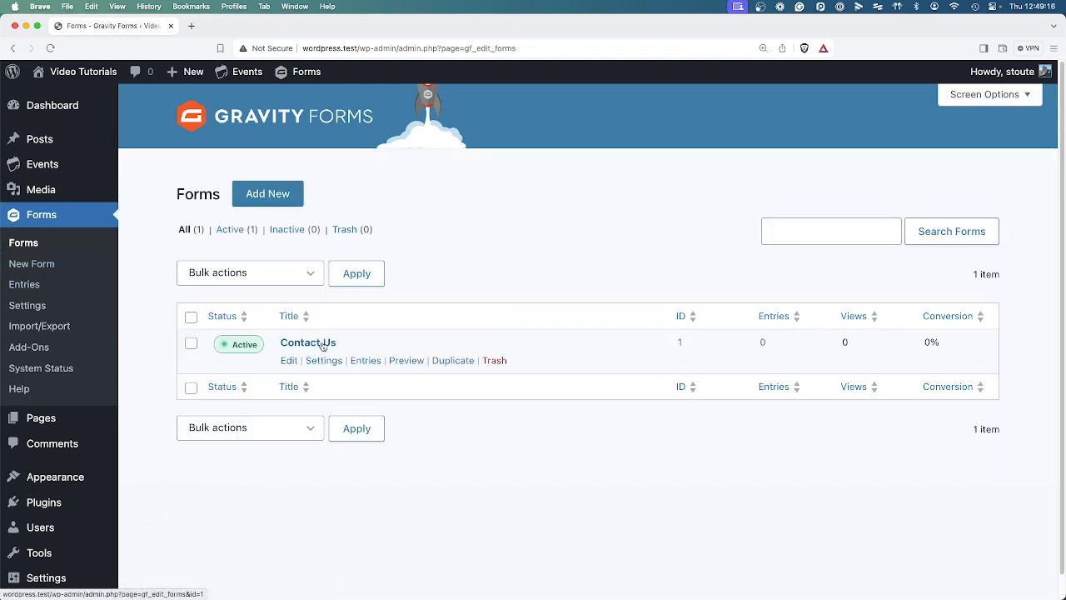
pyautogui.moveTo(325, 365)
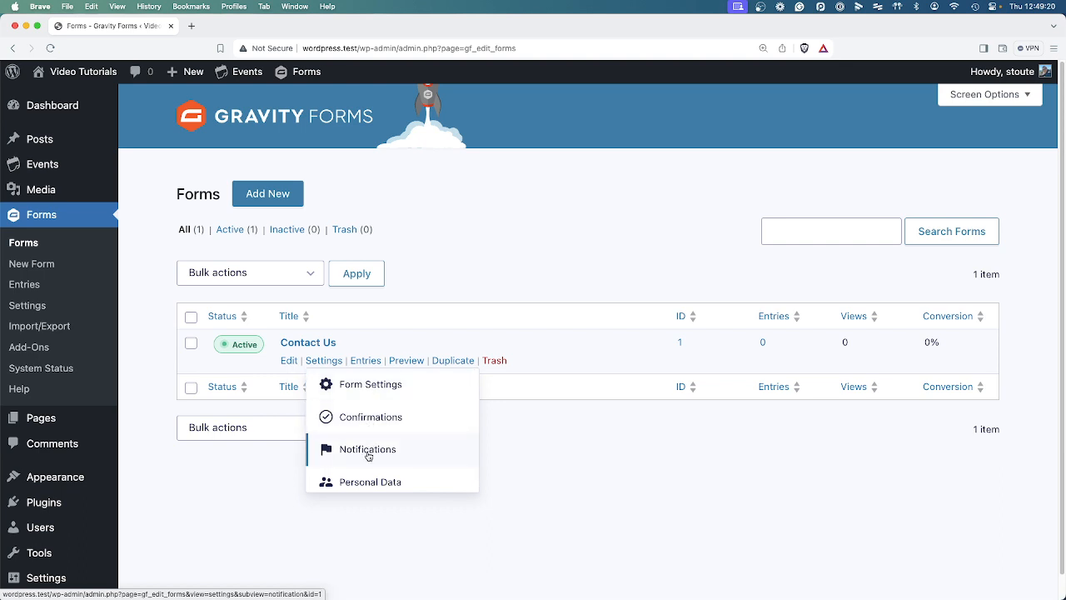
# Open Settings > Notifications for the Contact Us form.
pyautogui.click(403, 459)
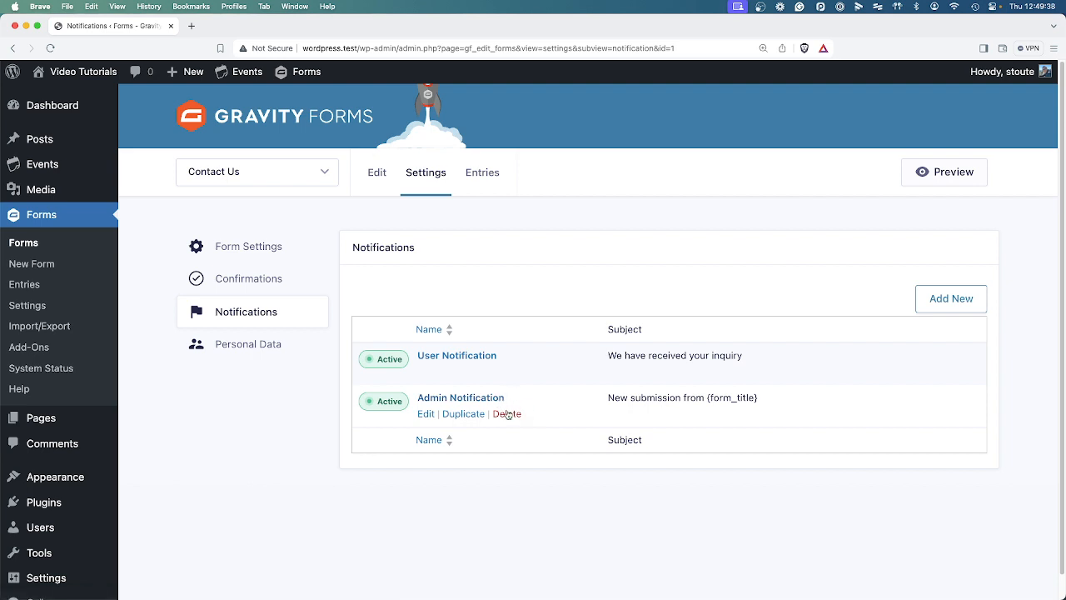
# Open the Admin Notification and move to the end of its name to add a staff member's name.
pyautogui.click(426, 413)
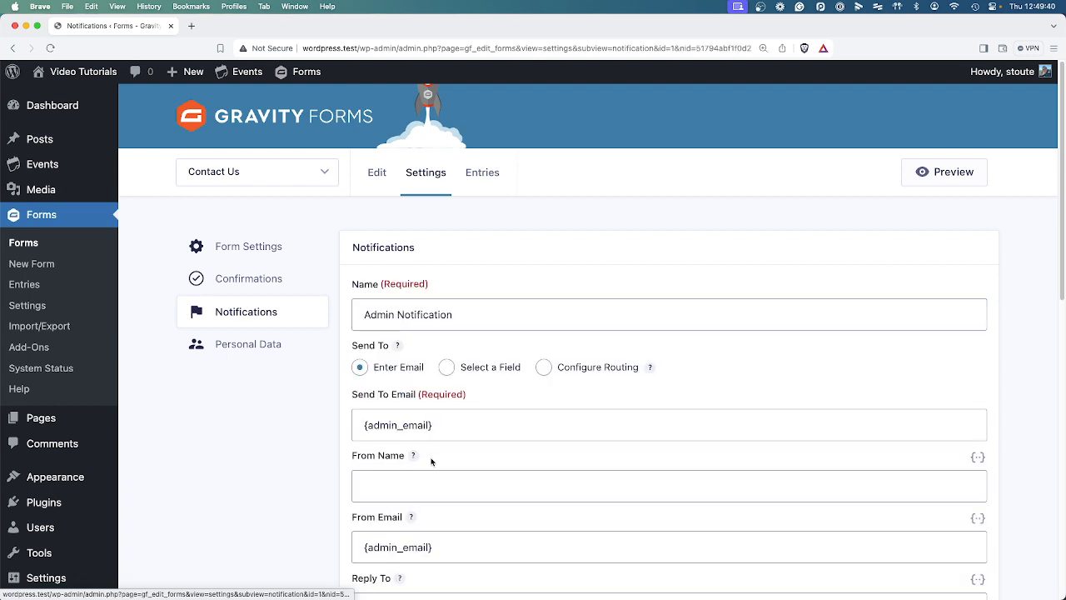
pyautogui.click(361, 314)
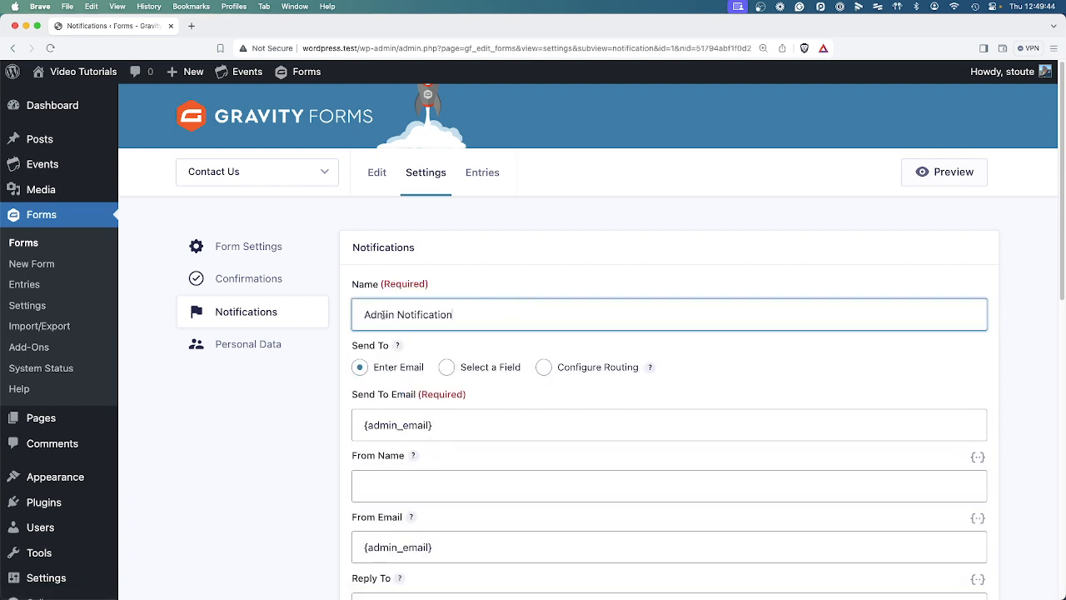
pyautogui.press('End')
# Switch the notification's Send To option to Configure Routing.
pyautogui.scroll(-3, 528, 419)
pyautogui.click(552, 218)
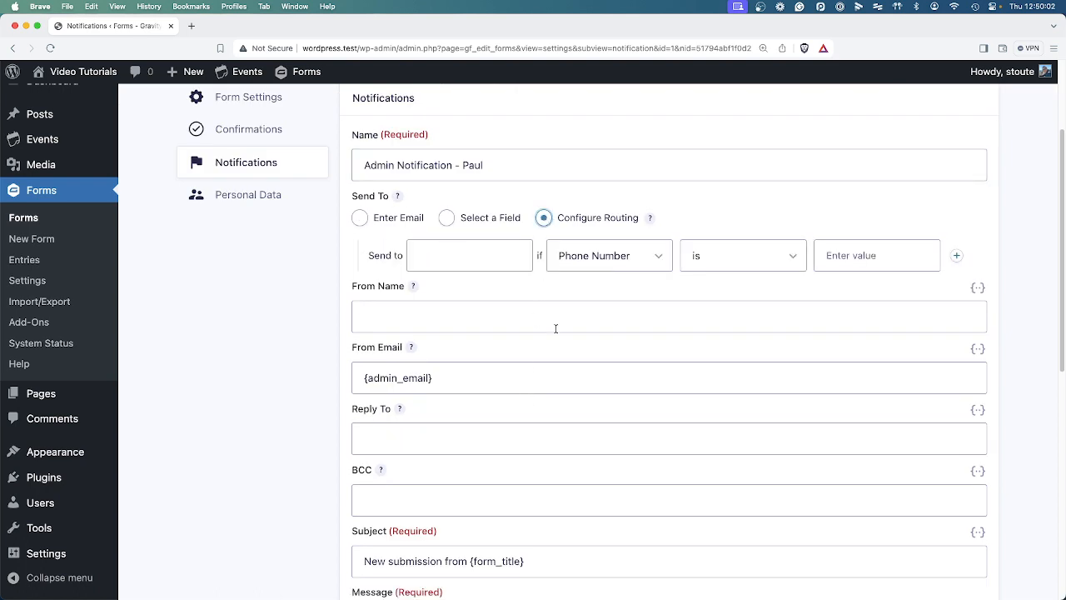
pyautogui.scroll(1, 553, 323)
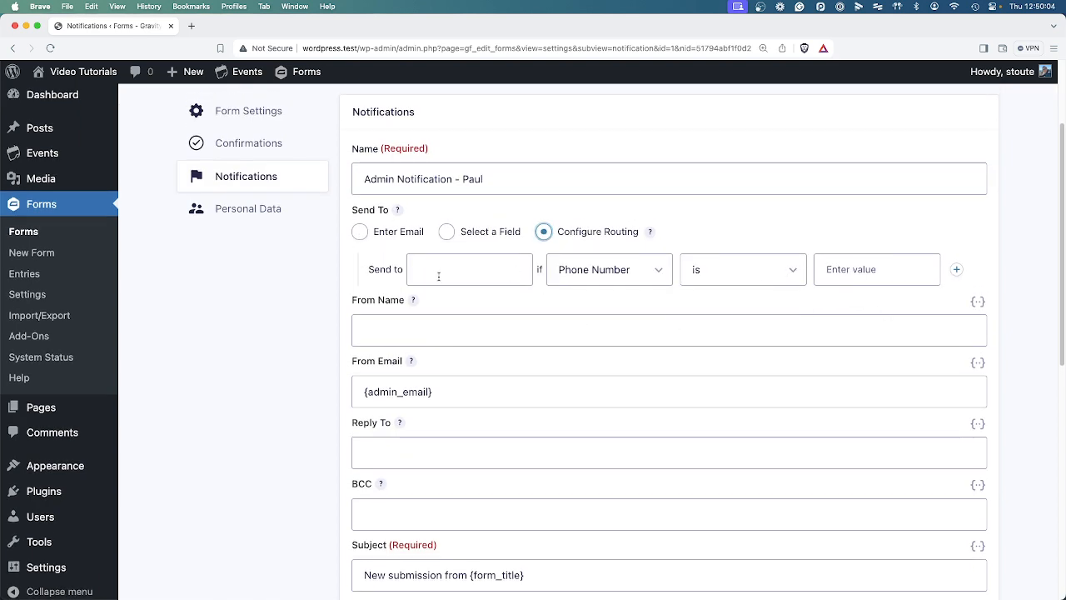
pyautogui.scroll(2, 438, 276)
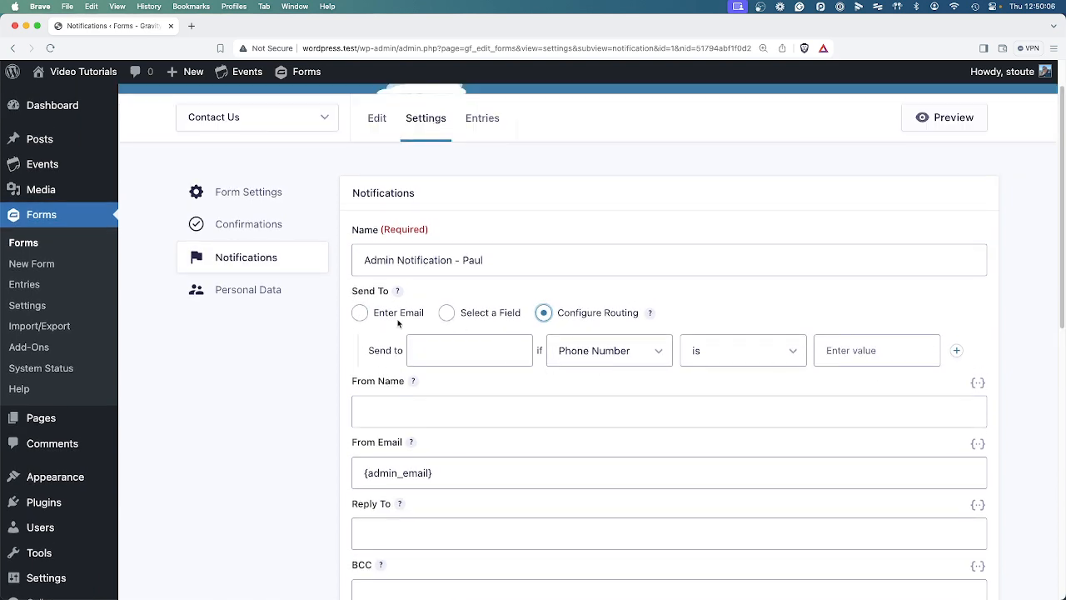
pyautogui.scroll(2, 433, 299)
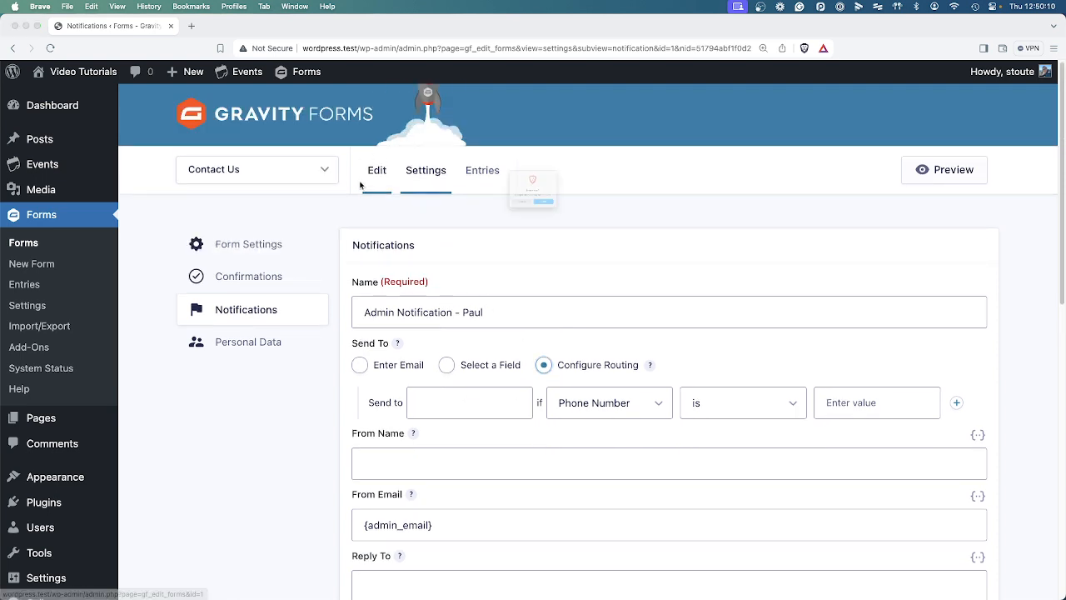
# Leave the notification unsaved, drop a Drop Down field between Name and Phone Number, and save the form.
pyautogui.click(566, 230)
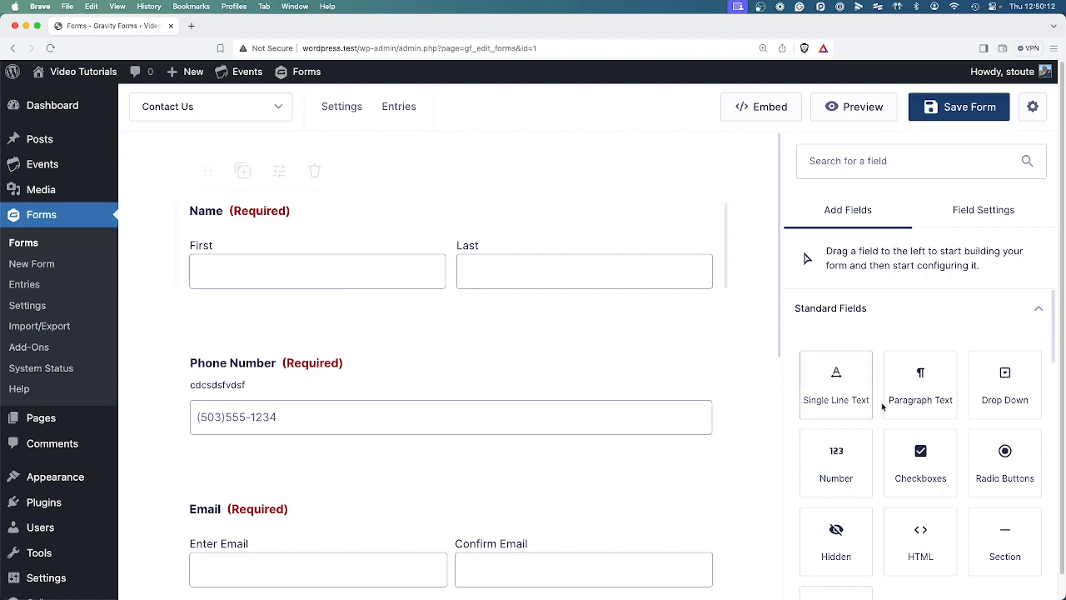
pyautogui.scroll(-1, 957, 435)
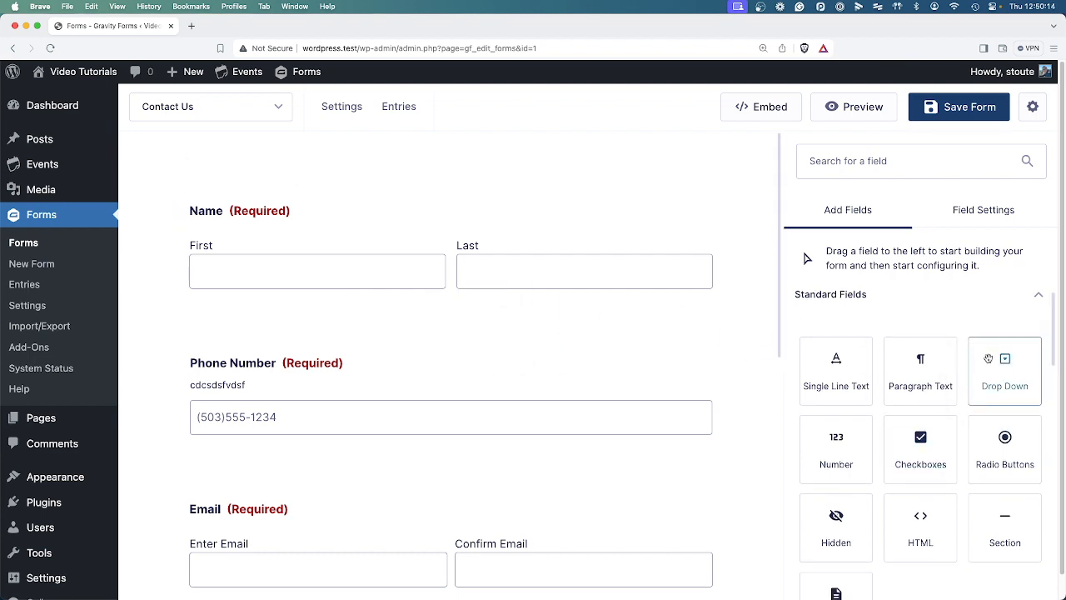
pyautogui.moveTo(988, 359); pyautogui.dragTo(371, 363)
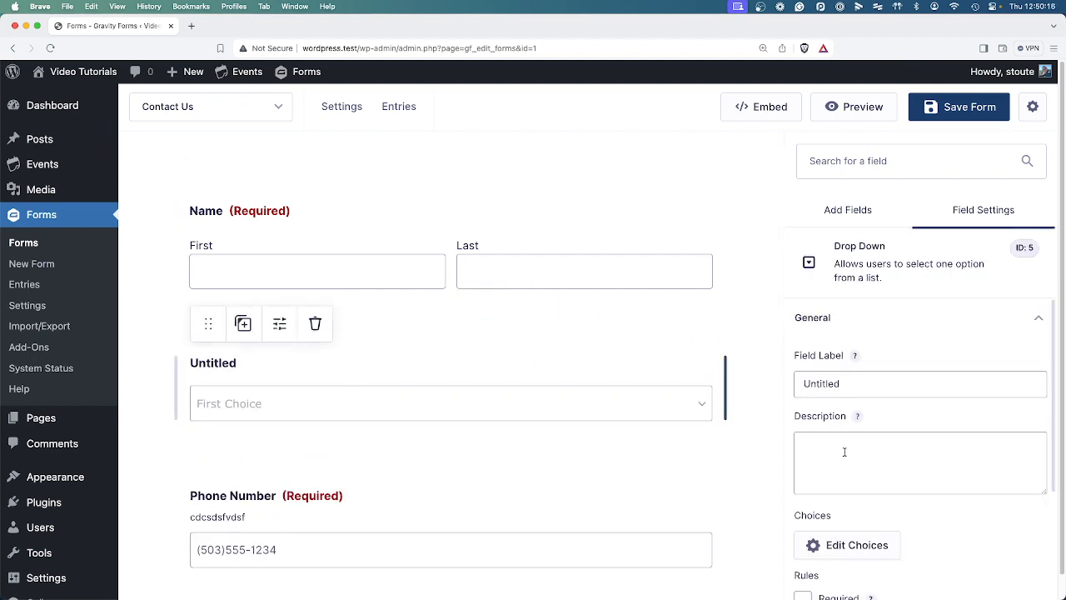
pyautogui.scroll(-5, 849, 454)
pyautogui.click(862, 370)
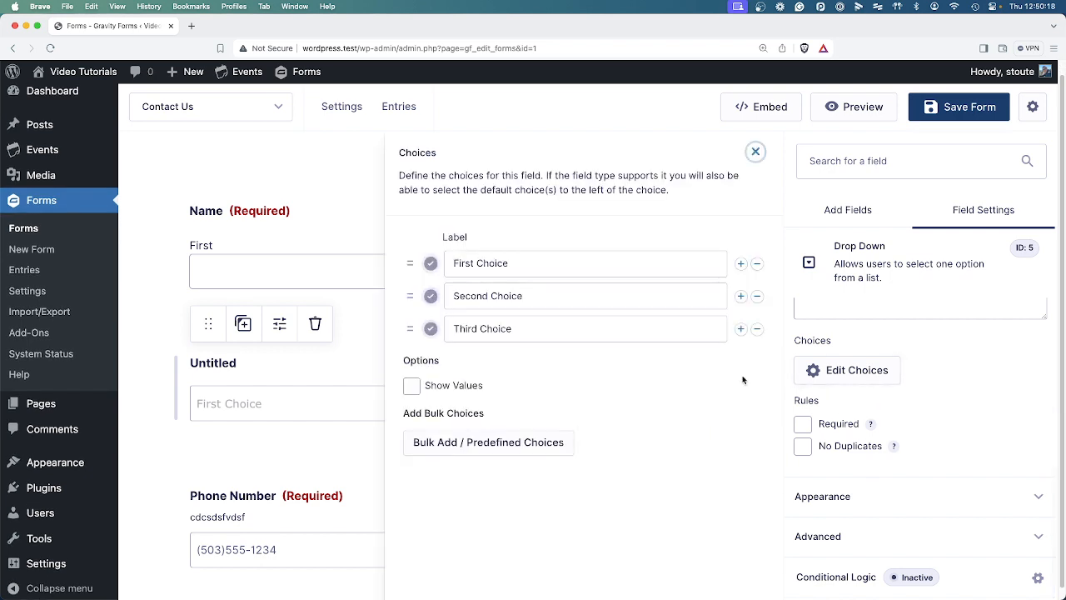
pyautogui.click(756, 151)
pyautogui.click(946, 108)
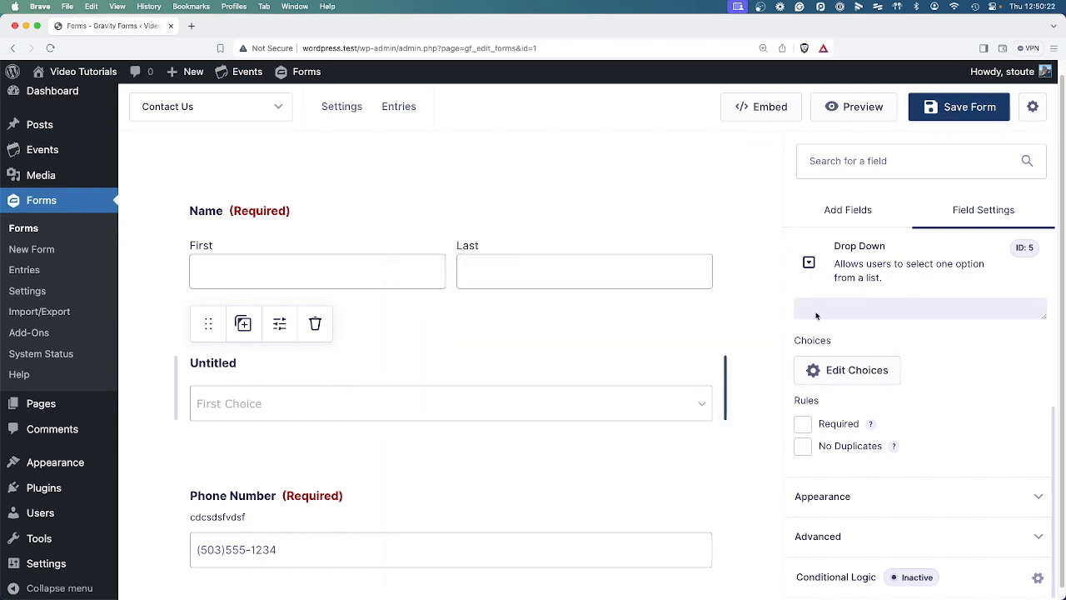
# Open the Admin Notification and switch its recipients to routing on the Untitled drop-down's First Choice.
pyautogui.moveTo(338, 112)
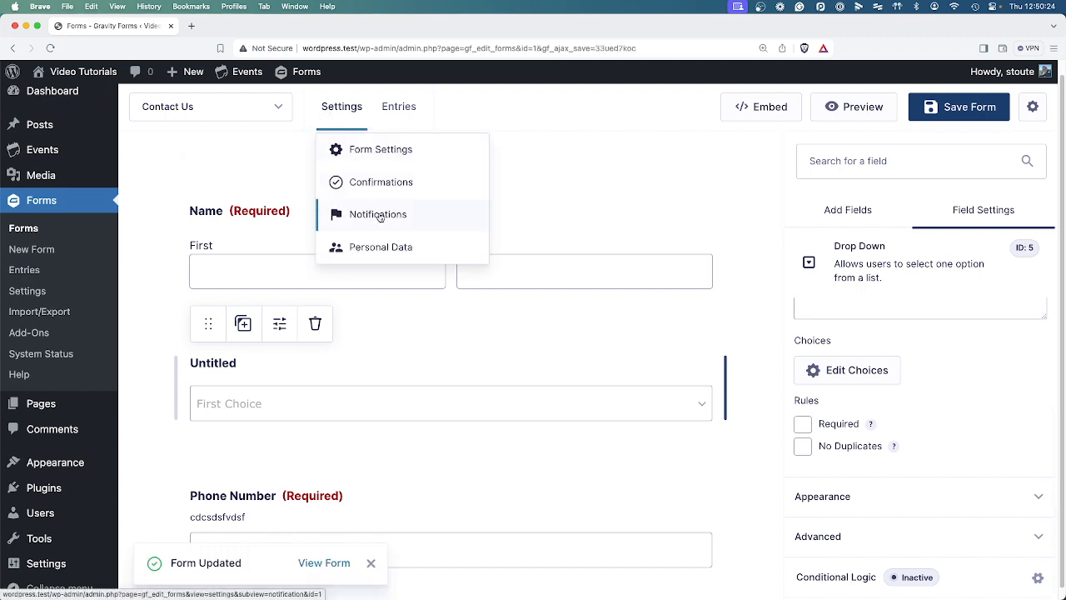
pyautogui.click(325, 214)
pyautogui.click(426, 412)
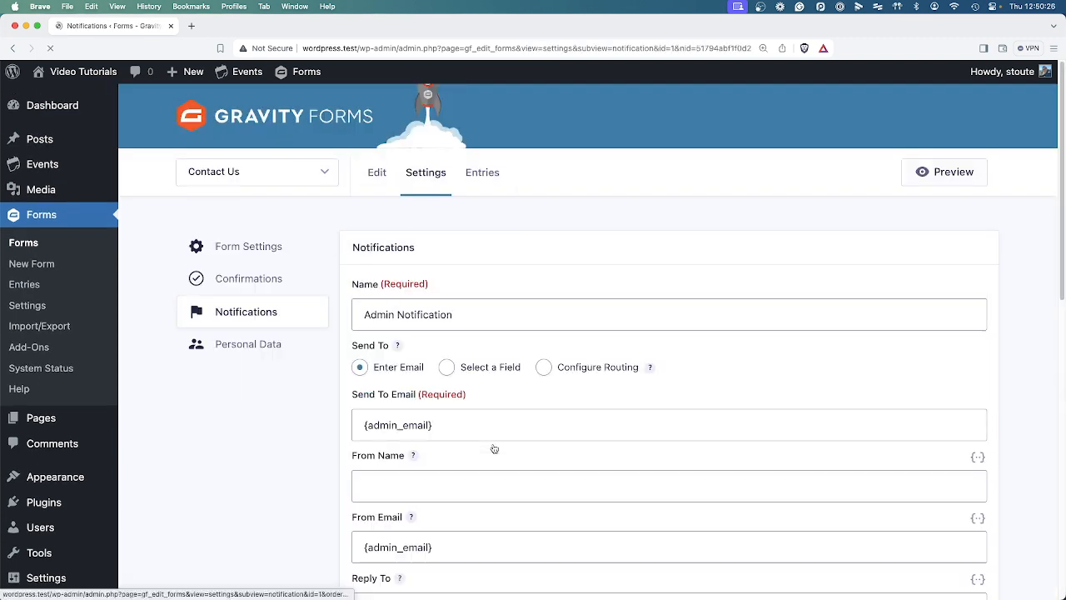
pyautogui.click(540, 372)
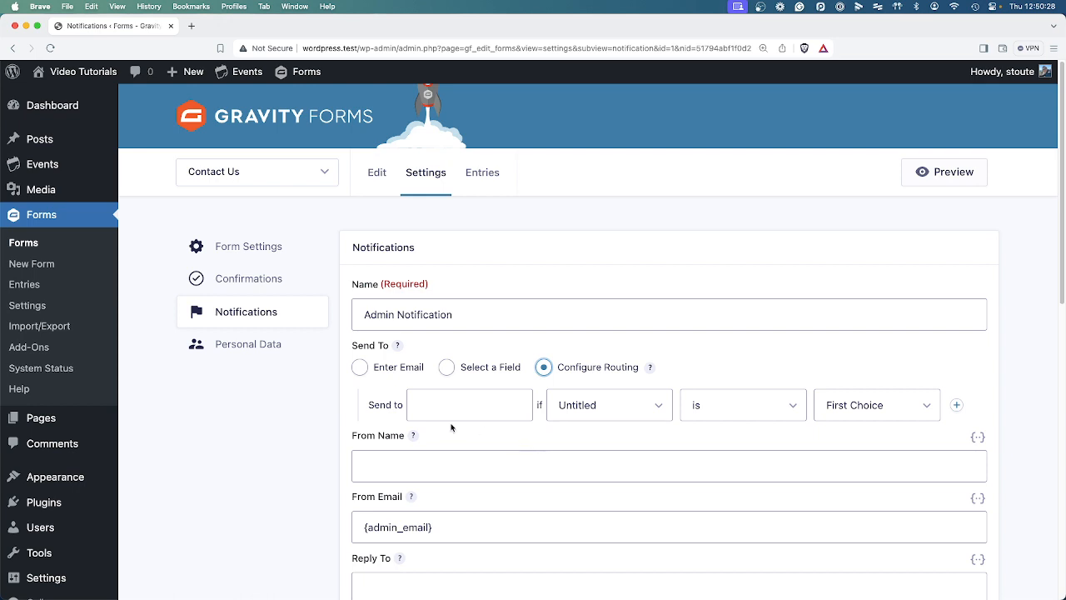
pyautogui.click(421, 404)
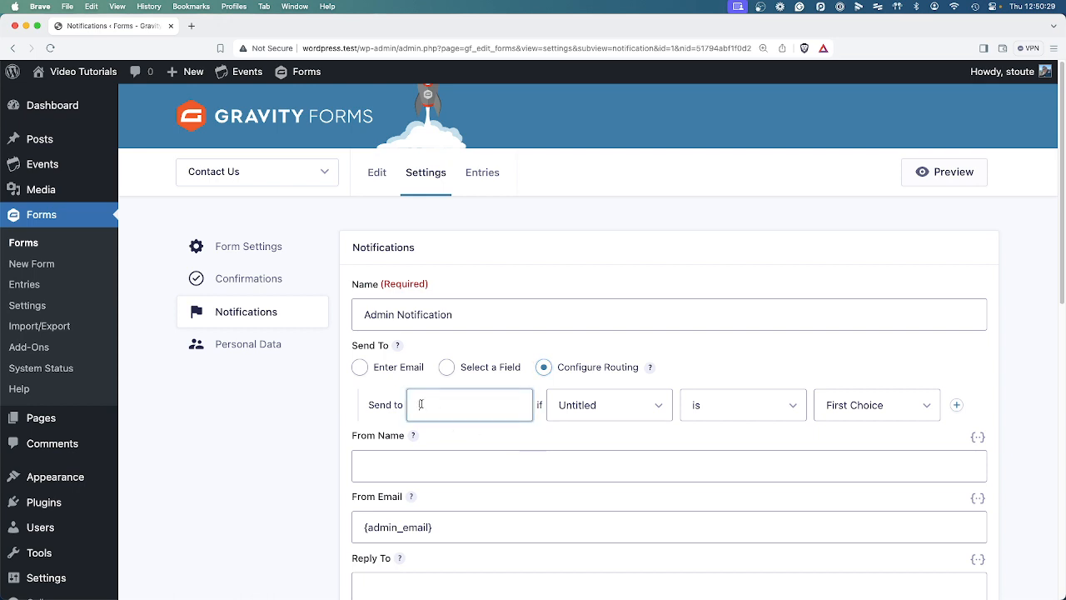
pyautogui.click(627, 406)
pyautogui.click(614, 406)
pyautogui.click(880, 406)
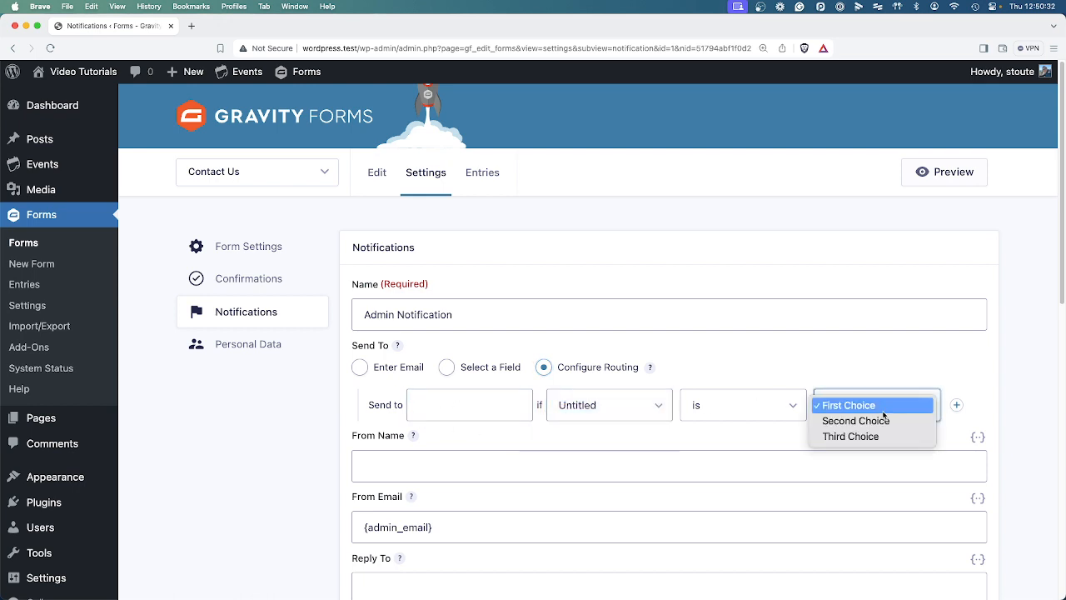
pyautogui.click(882, 408)
# Add a second rule, enter the First Choice recipient's address, and route a second address on Third Choice.
pyautogui.click(956, 404)
pyautogui.click(430, 412)
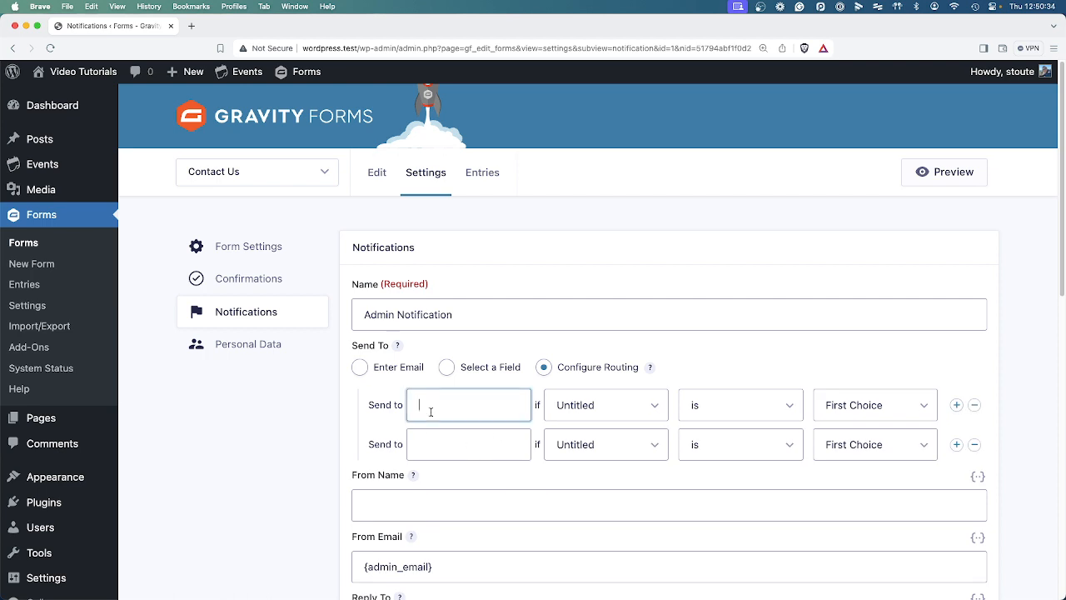
pyautogui.click(448, 450)
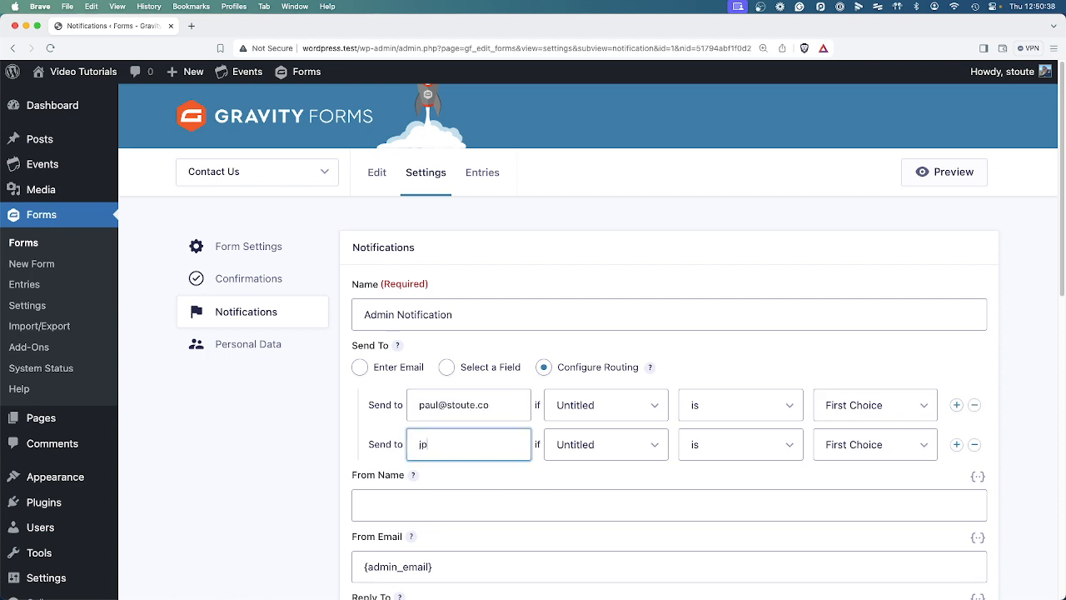
pyautogui.click(888, 444)
pyautogui.click(884, 475)
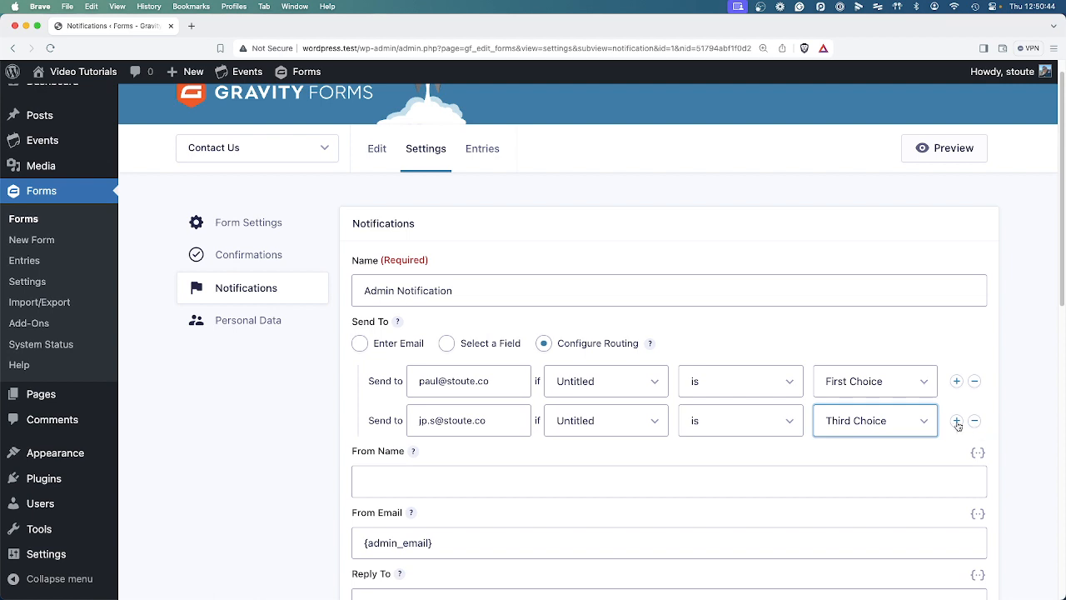
# Add a third rule sending to the support e-mail address on Second Choice.
pyautogui.click(956, 421)
pyautogui.click(486, 461)
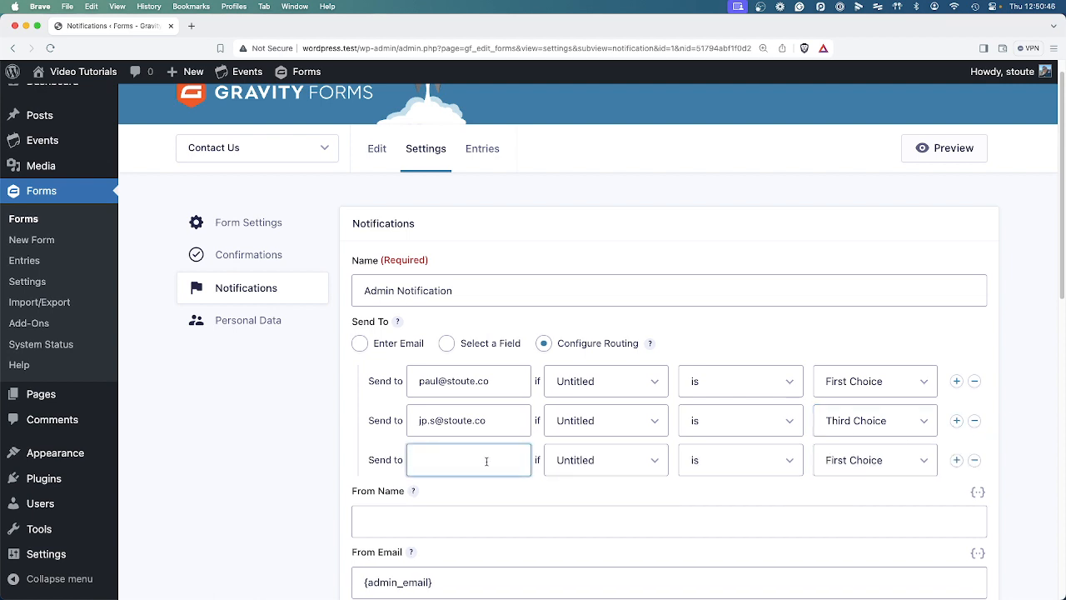
pyautogui.click(823, 467)
pyautogui.click(825, 475)
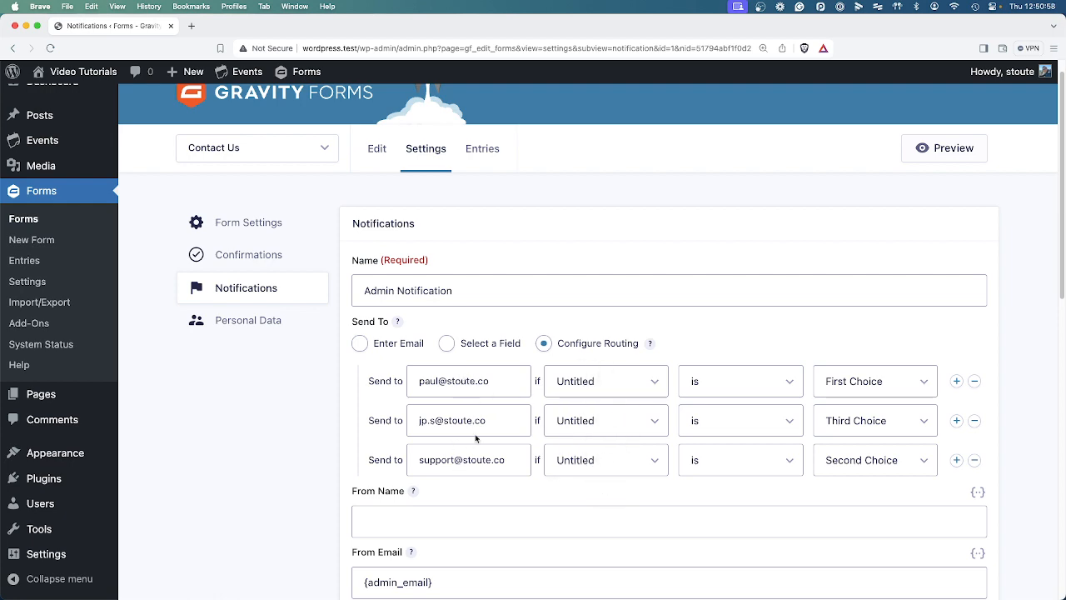
pyautogui.scroll(-5, 505, 461)
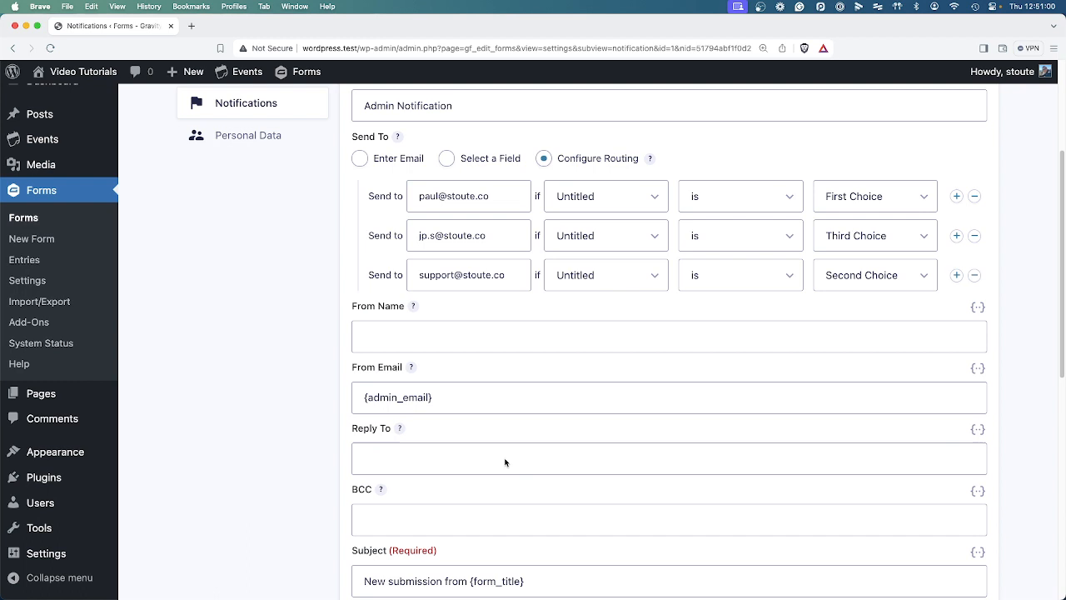
# Check the notification's From Name and From Email values.
pyautogui.click(444, 342)
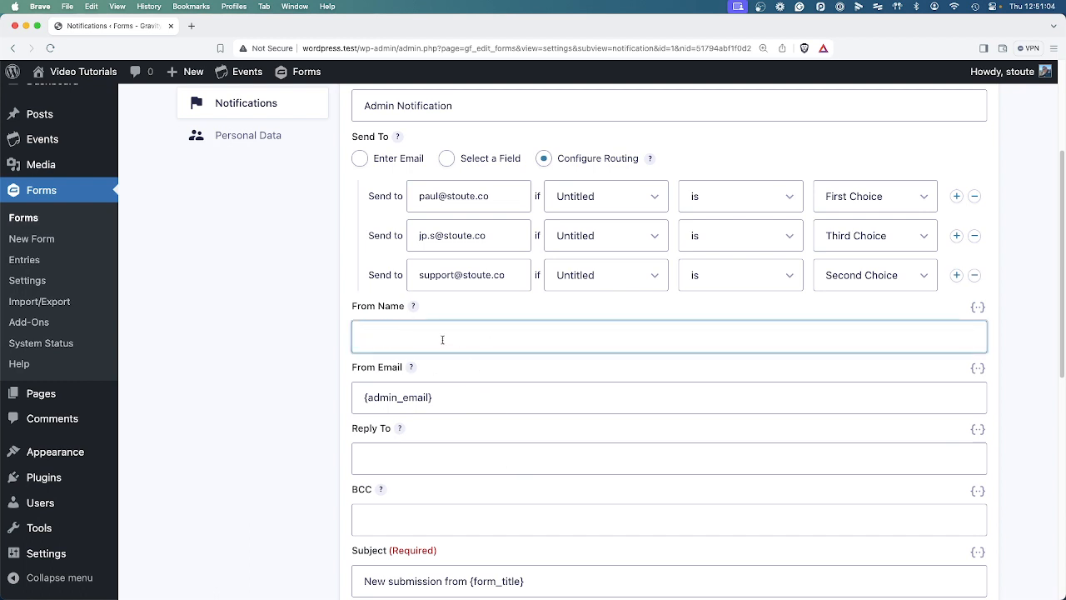
pyautogui.tripleClick(371, 396)
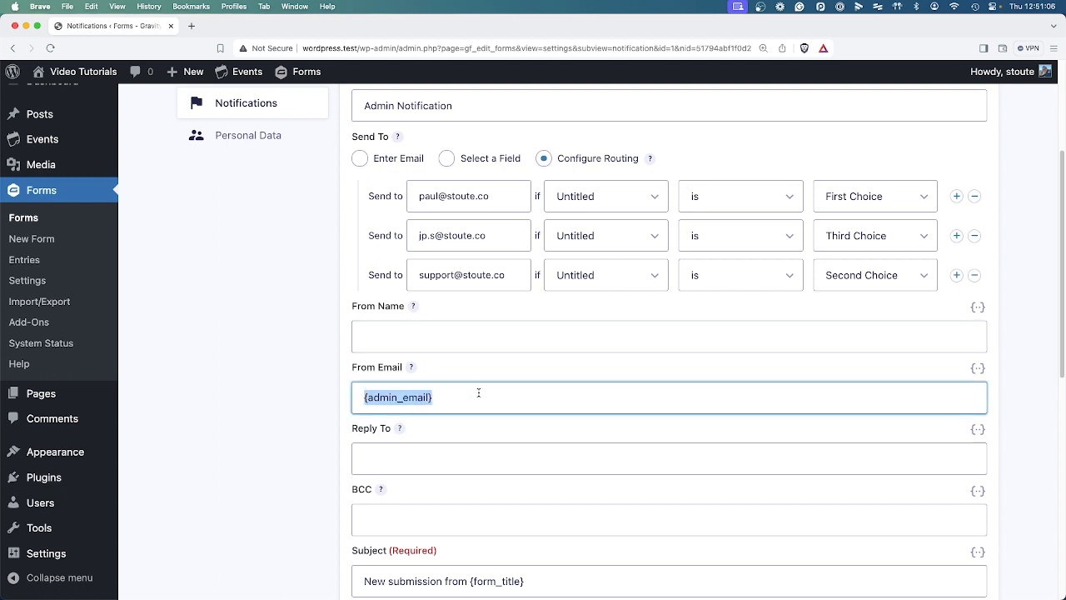
pyautogui.click(451, 396)
# Fill Reply To with the {Email:2} merge tag from the form's Email field.
pyautogui.click(368, 456)
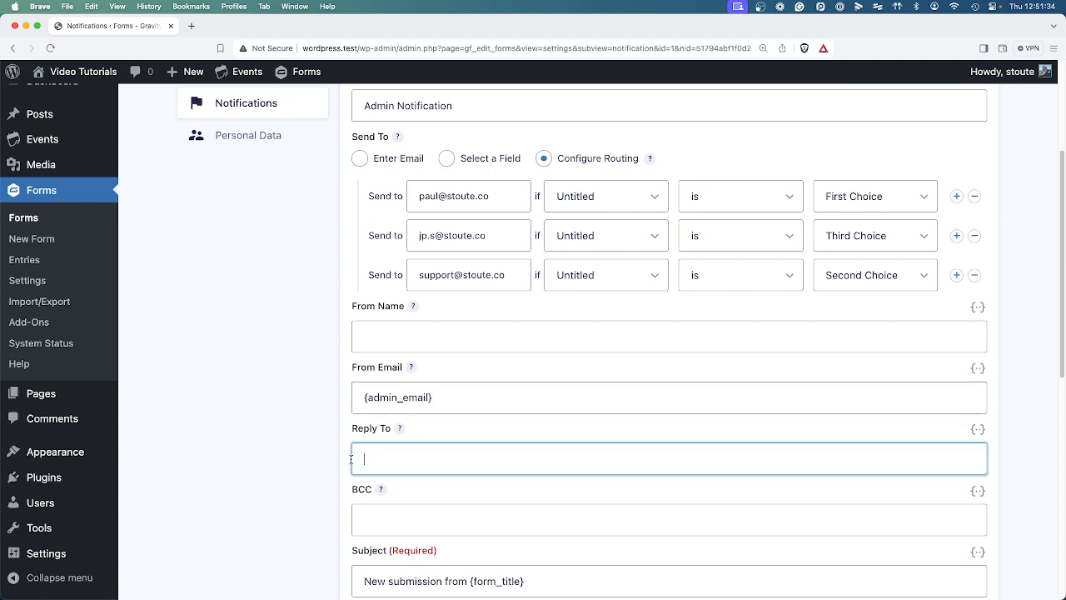
pyautogui.click(978, 429)
pyautogui.scroll(-3, 876, 511)
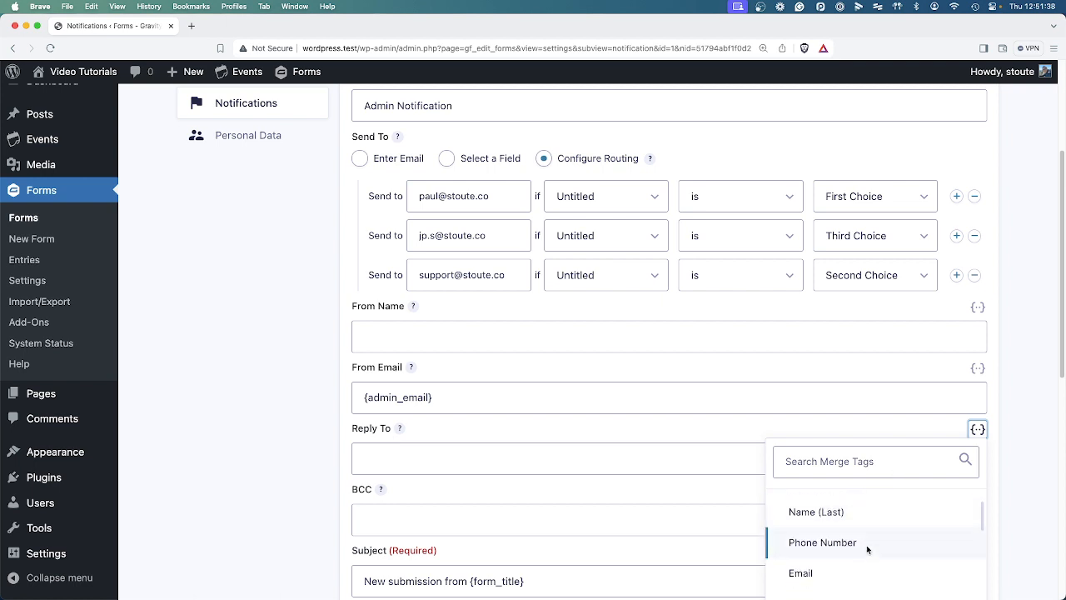
pyautogui.click(843, 563)
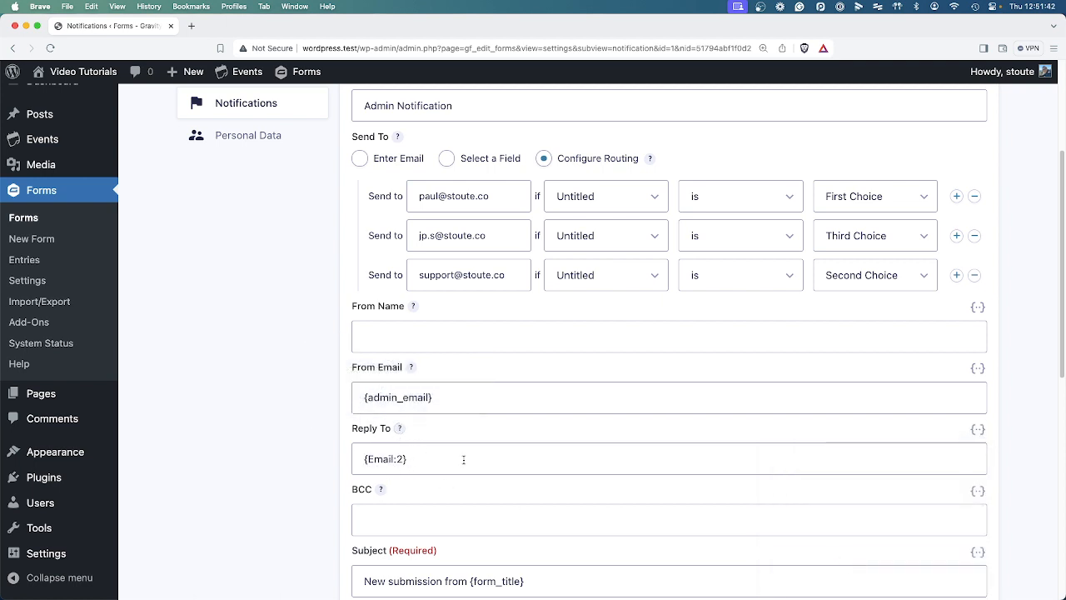
pyautogui.scroll(5, 464, 459)
pyautogui.scroll(-3, 500, 412)
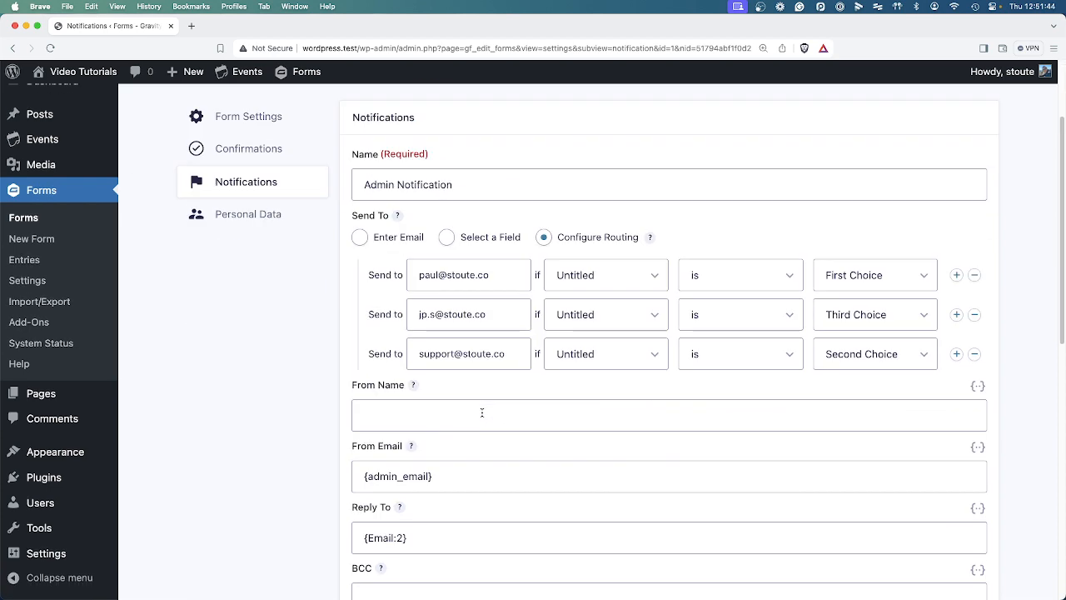
pyautogui.scroll(-2, 466, 417)
pyautogui.moveTo(417, 457); pyautogui.dragTo(280, 447)
pyautogui.scroll(-2, 292, 462)
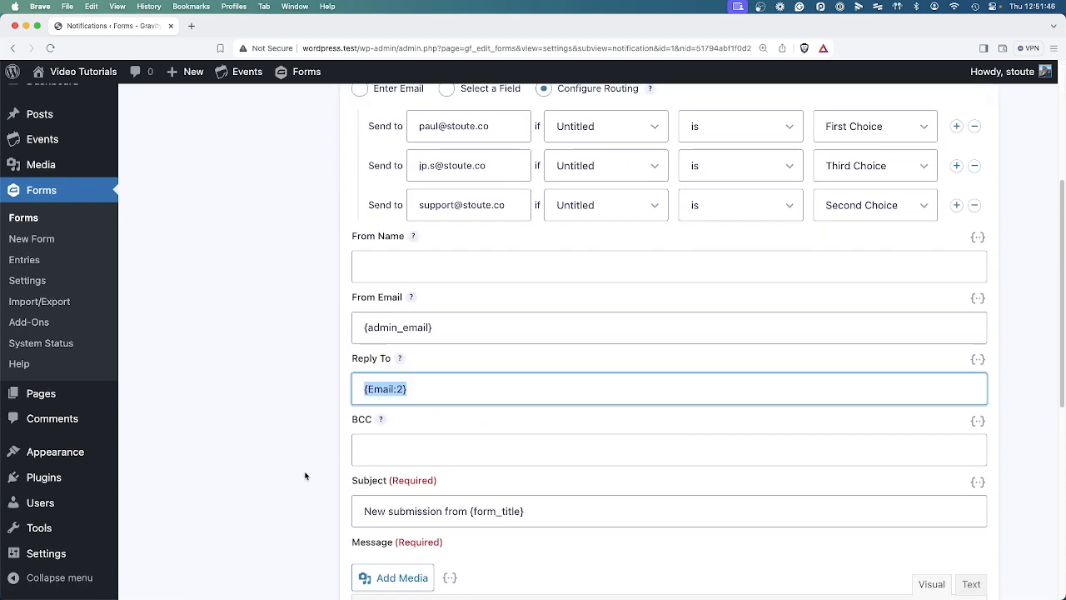
# Review the empty BCC field and the subject line with its {form_title} tag.
pyautogui.scroll(-1, 310, 450)
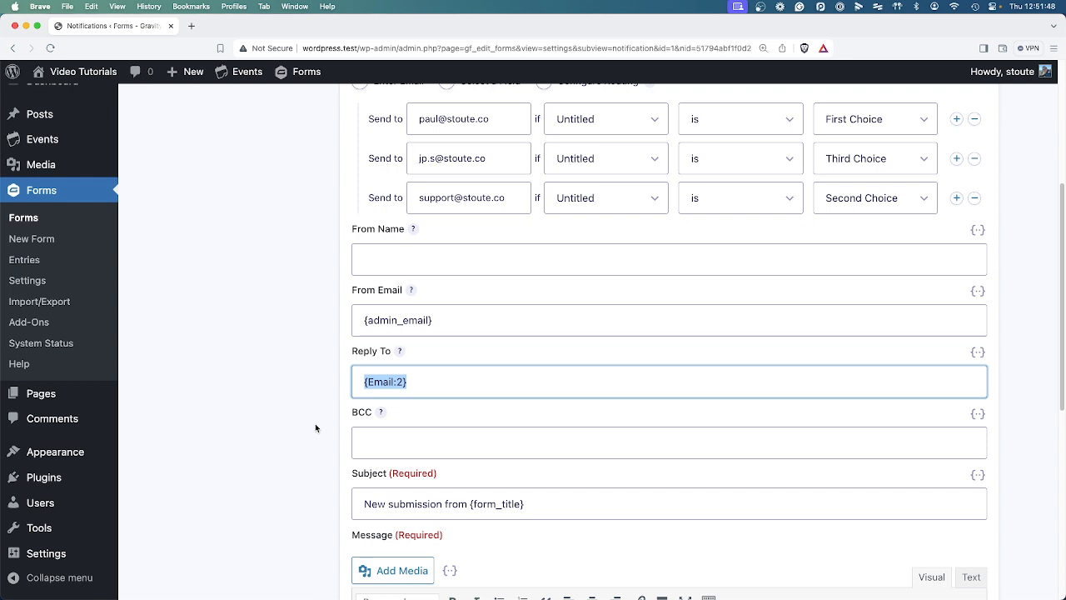
pyautogui.click(306, 409)
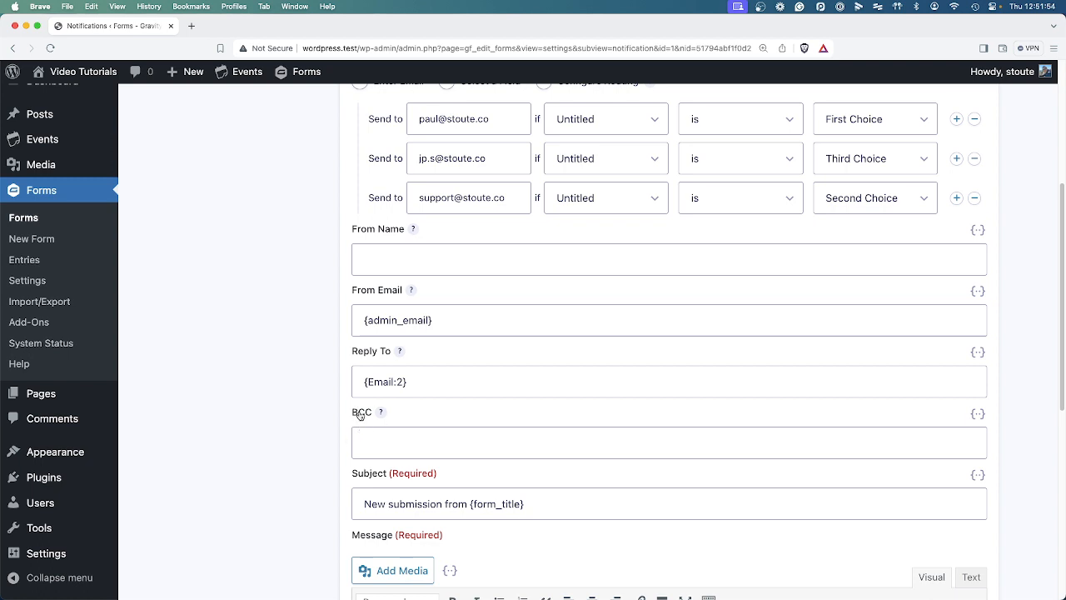
pyautogui.click(375, 446)
pyautogui.scroll(-2, 324, 479)
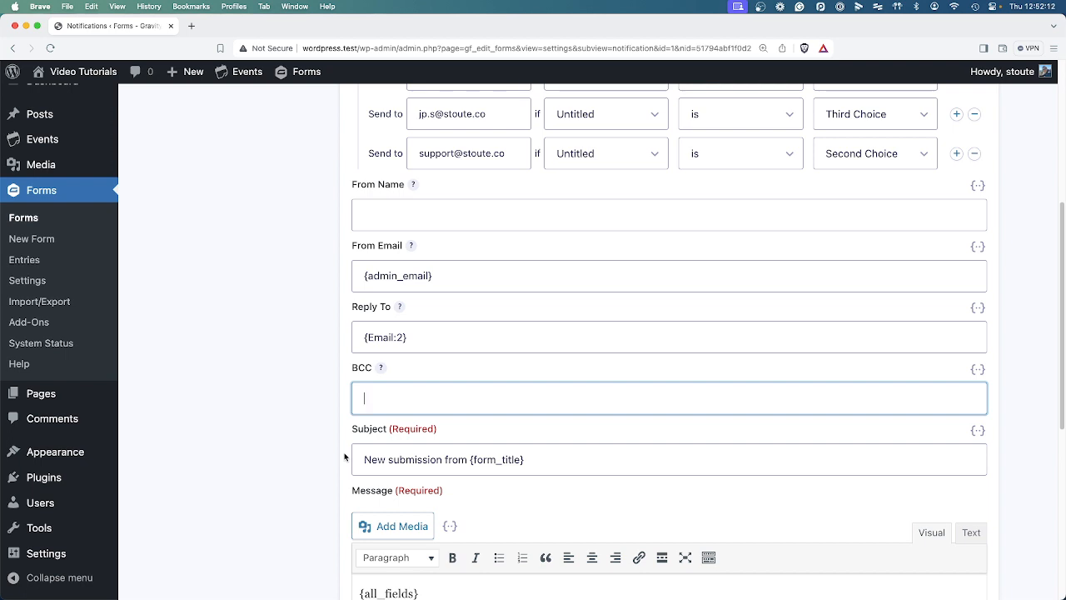
pyautogui.scroll(-3, 344, 457)
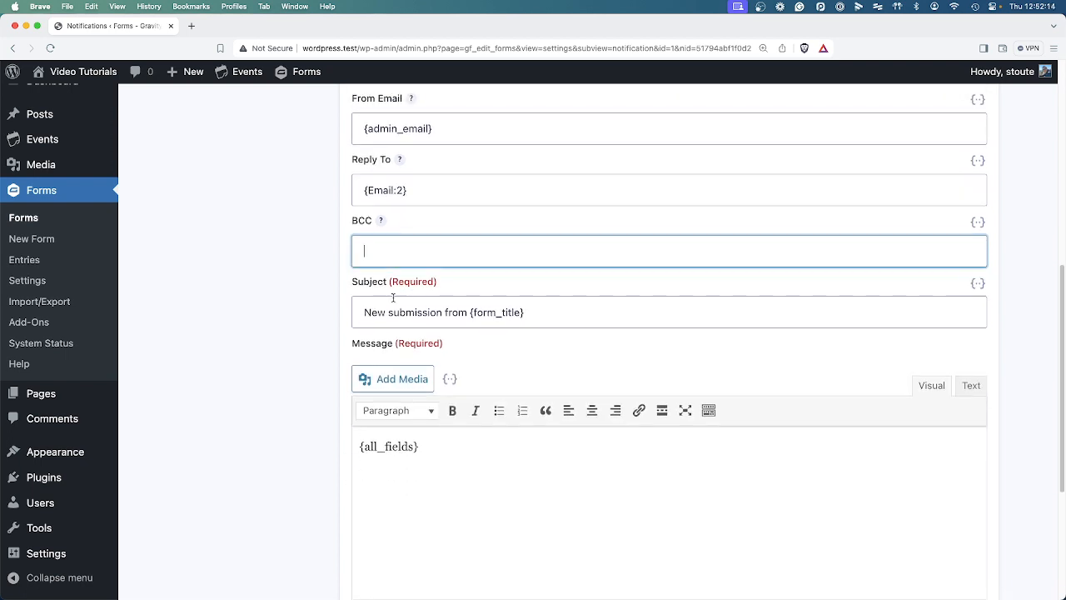
pyautogui.moveTo(365, 308); pyautogui.dragTo(471, 312)
pyautogui.moveTo(473, 312); pyautogui.dragTo(564, 311)
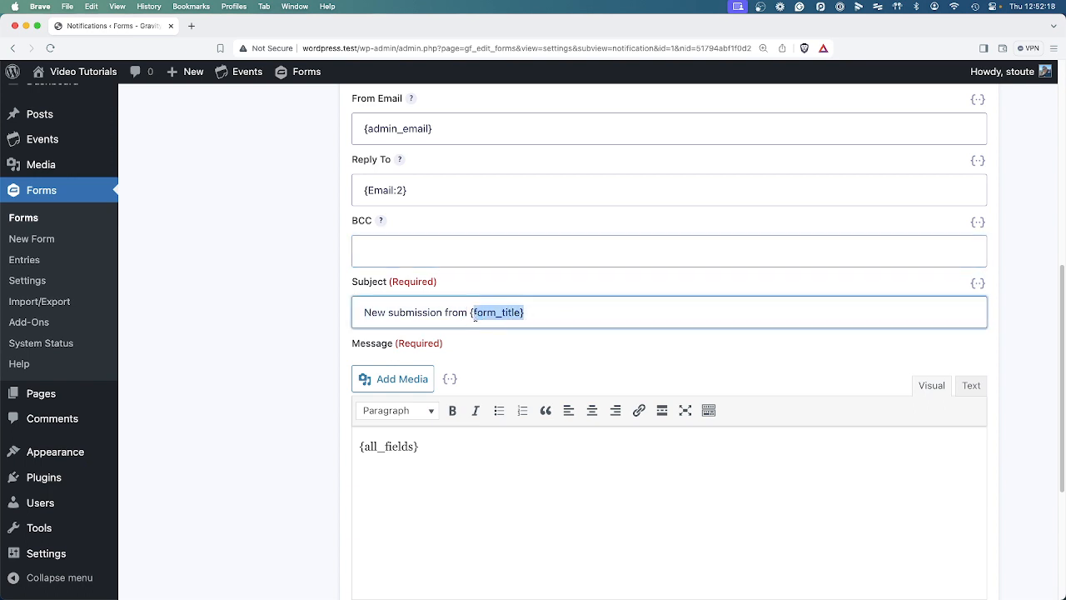
pyautogui.scroll(-1, 548, 388)
pyautogui.scroll(-3, 548, 388)
# Insert the {Name (First):1.3} merge tag into the message body.
pyautogui.click(385, 342)
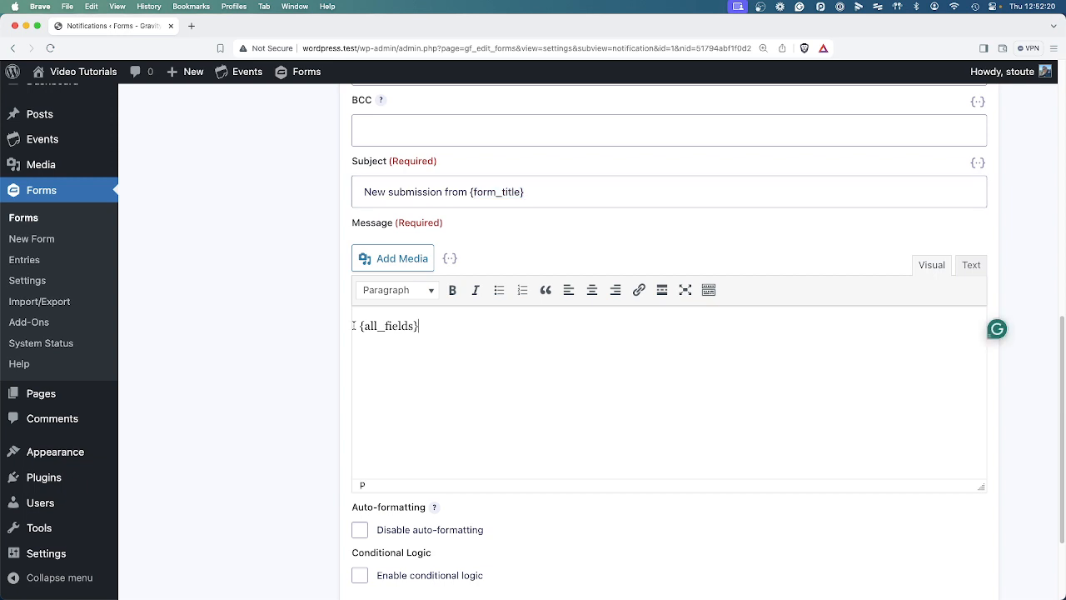
pyautogui.moveTo(486, 330); pyautogui.dragTo(358, 327)
pyautogui.click(504, 352)
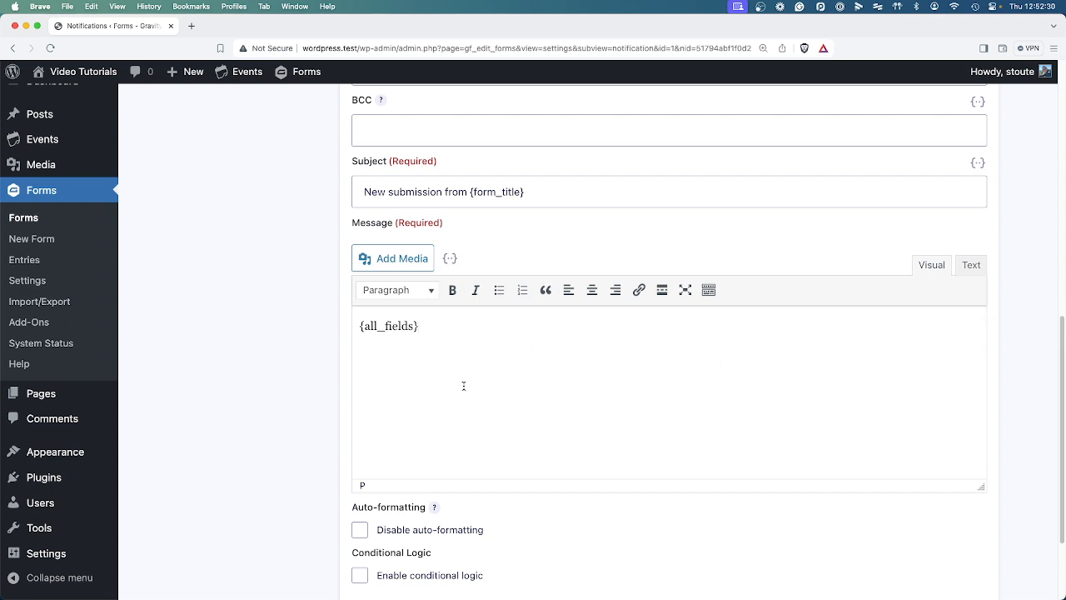
pyautogui.click(449, 258)
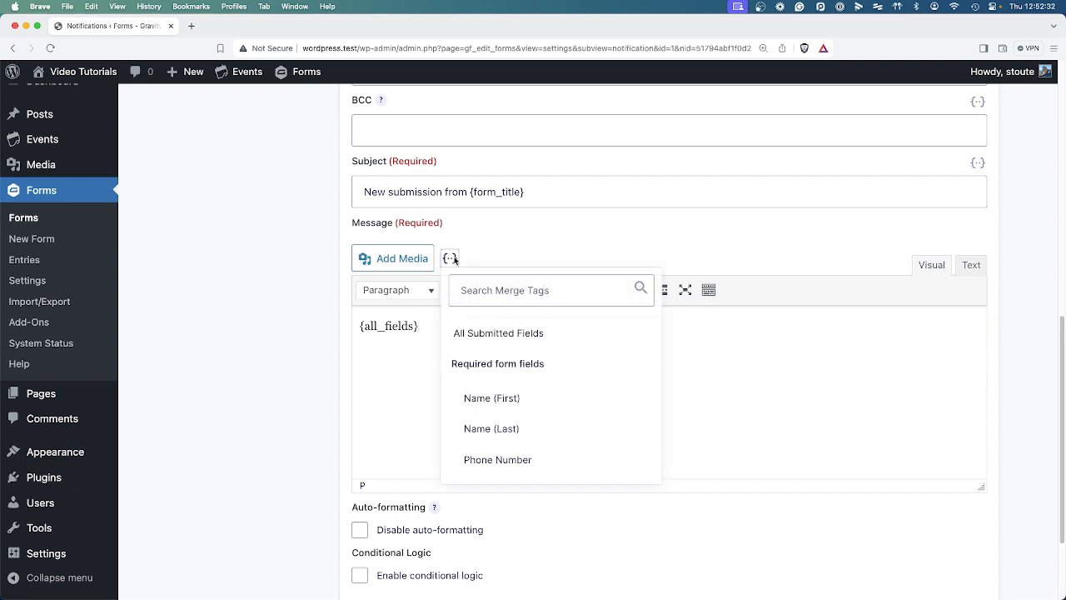
pyautogui.scroll(-1, 550, 434)
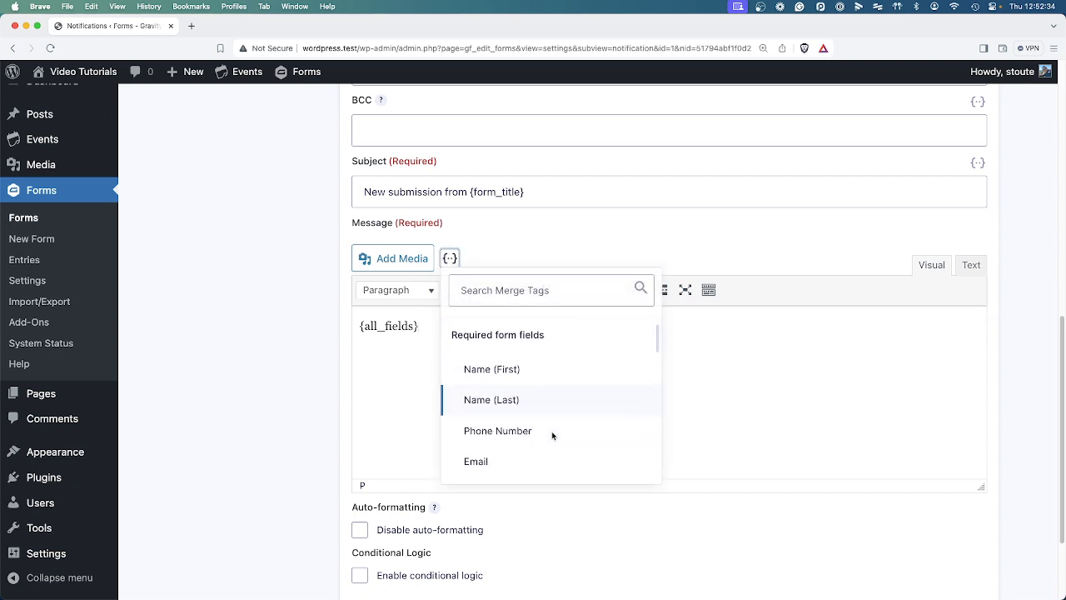
pyautogui.click(538, 364)
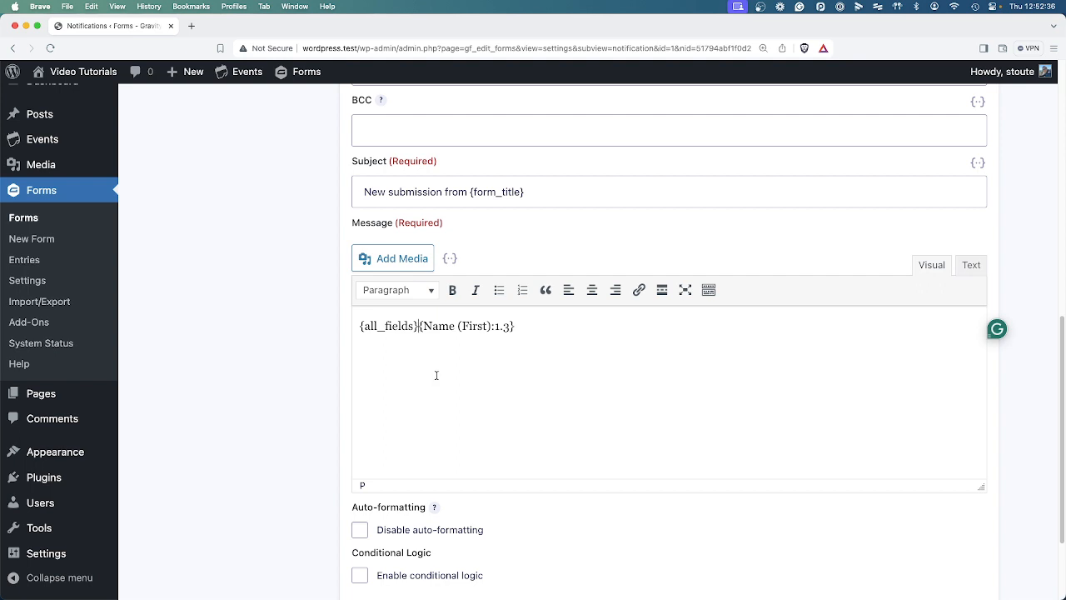
# Turn it into a 'Hi {Name (First):1.3},' greeting and add 'Thanks' below {all_fields}.
pyautogui.press('Return')
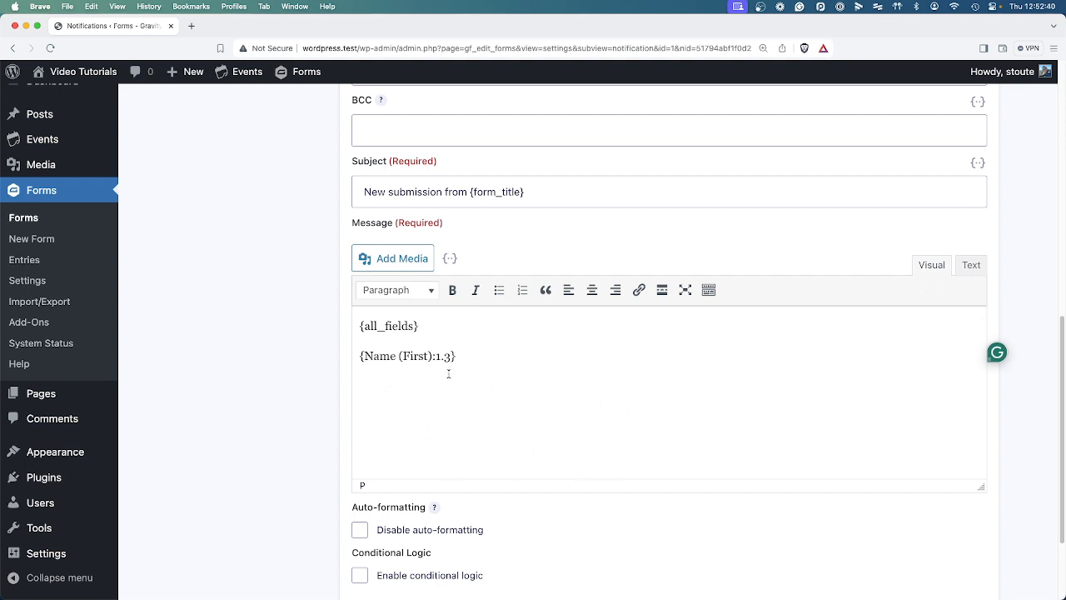
pyautogui.write('Hi ')
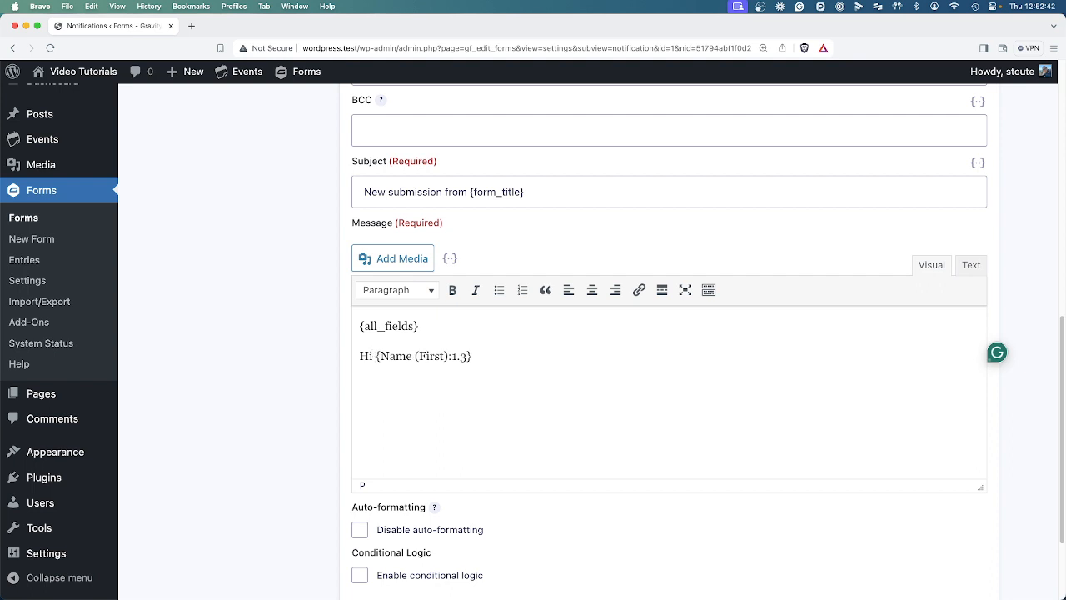
pyautogui.write(',')
pyautogui.press('Return')
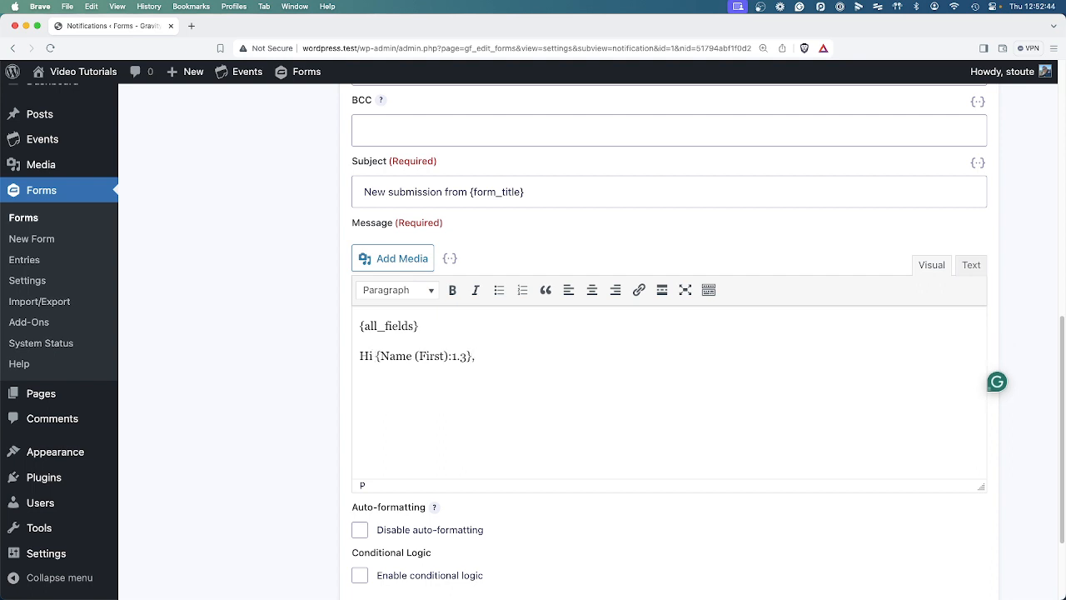
pyautogui.write('Thanks')
pyautogui.tripleClick(409, 325)
pyautogui.click(275, 430)
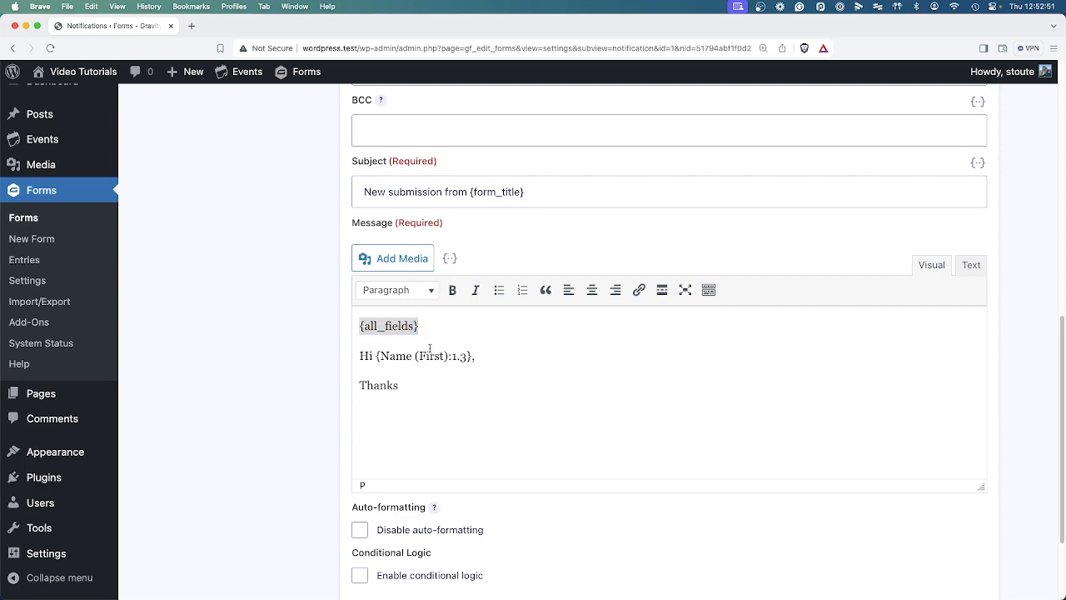
pyautogui.click(399, 395)
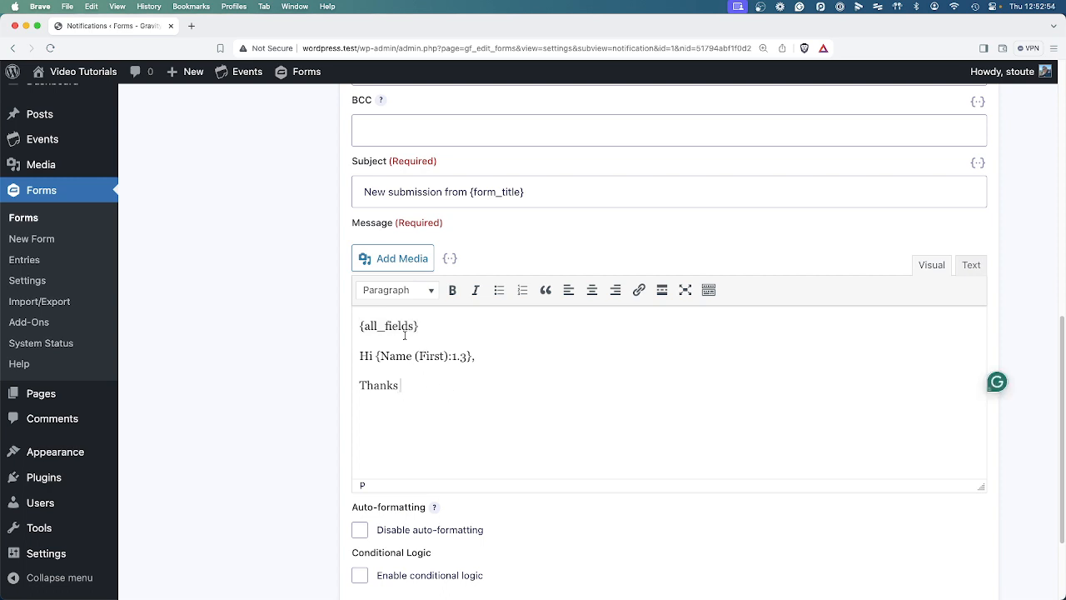
pyautogui.doubleClick(380, 326)
pyautogui.moveTo(367, 325); pyautogui.dragTo(432, 335)
pyautogui.click(432, 335)
pyautogui.scroll(-2, 472, 413)
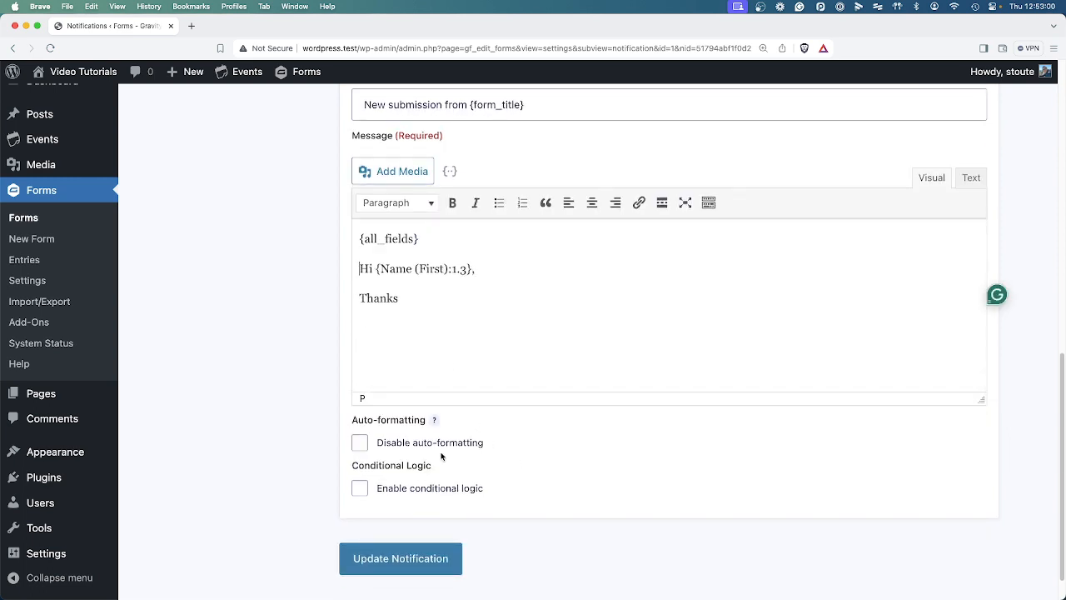
# Enable conditional logic with the rule Untitled is First Choice, matching Any.
pyautogui.click(364, 490)
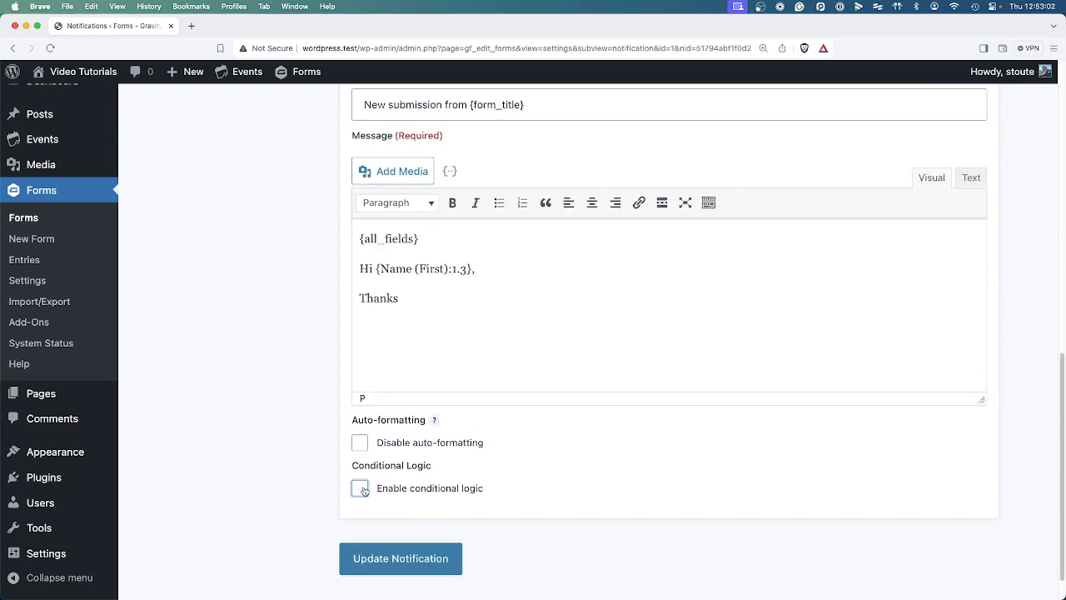
pyautogui.scroll(-3, 364, 491)
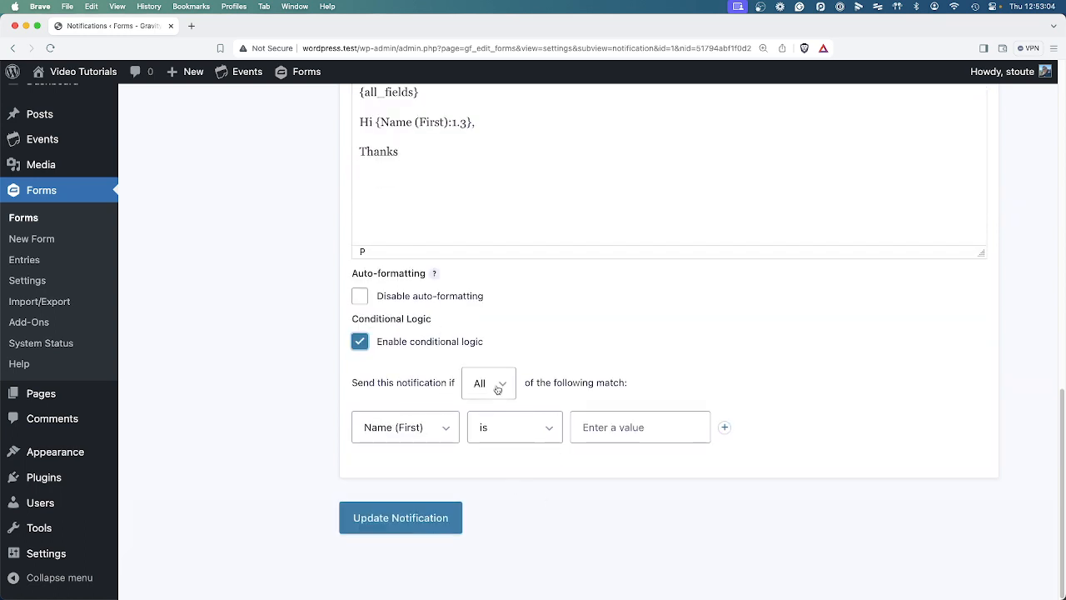
pyautogui.click(437, 434)
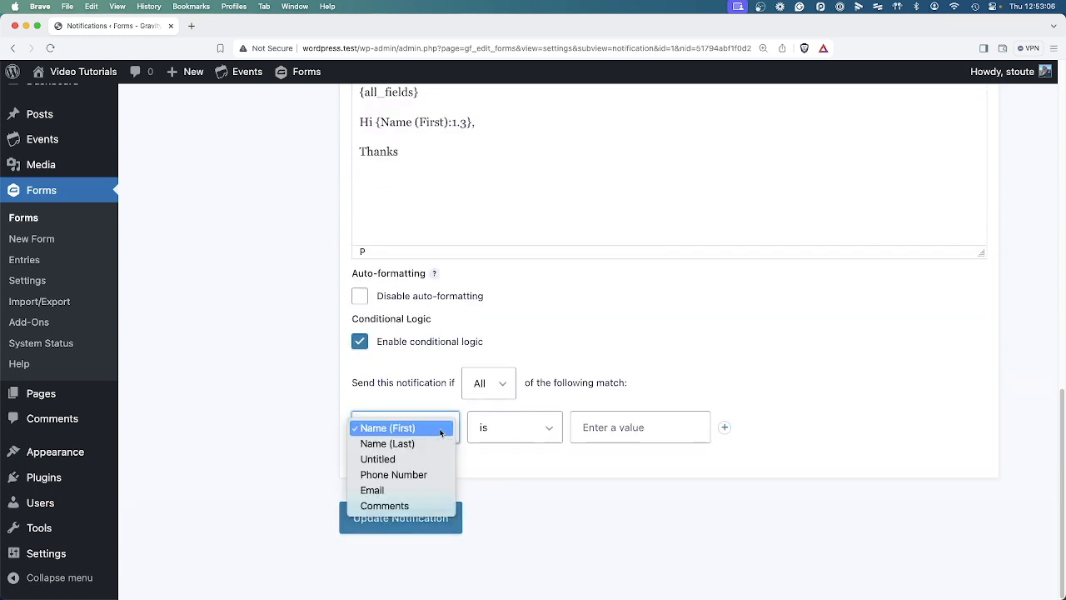
pyautogui.click(377, 459)
pyautogui.click(620, 427)
pyautogui.click(621, 427)
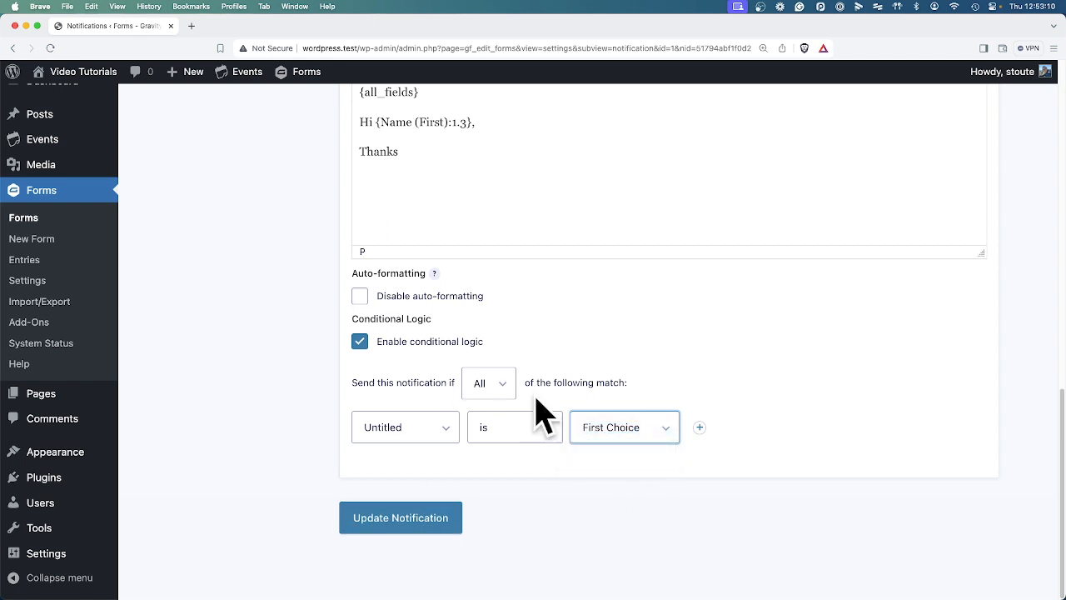
pyautogui.click(502, 393)
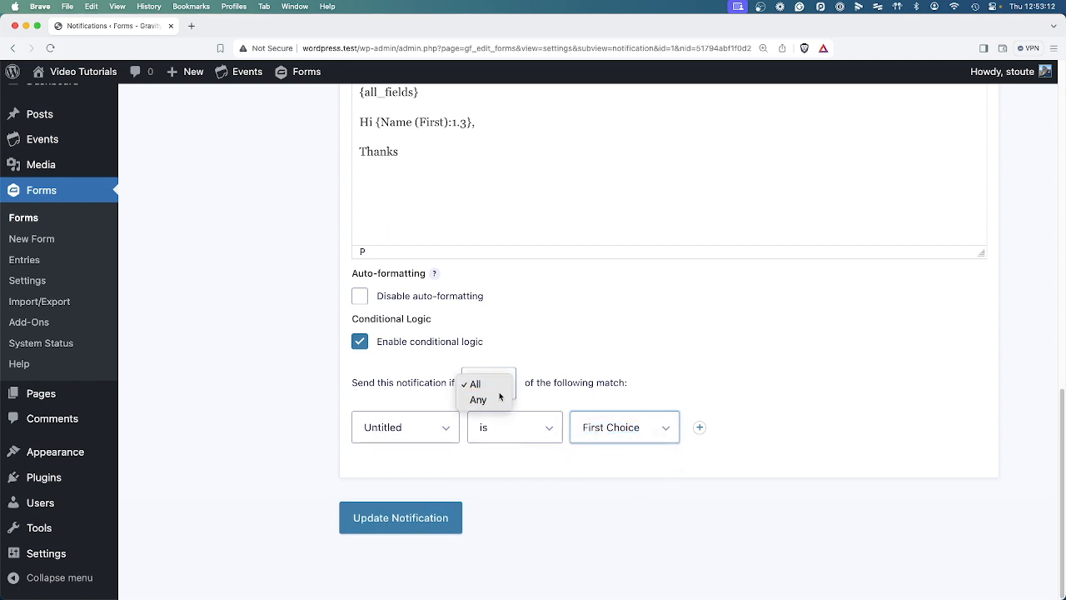
pyautogui.click(498, 399)
# Add an Untitled is Second Choice rule, then switch conditional logic off and save the notification.
pyautogui.click(700, 428)
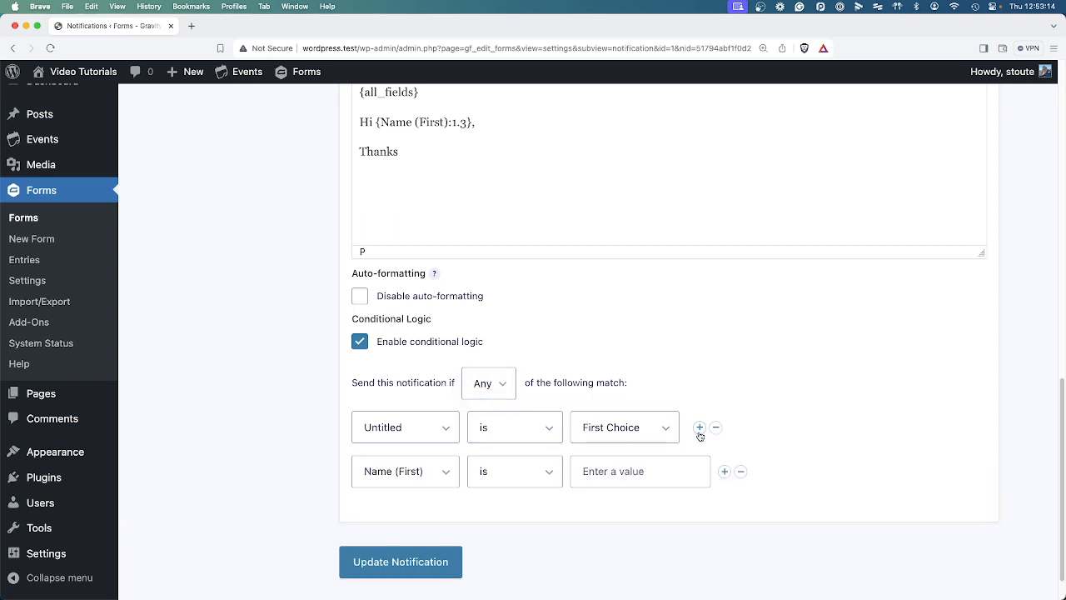
pyautogui.click(422, 483)
pyautogui.click(400, 500)
pyautogui.click(608, 481)
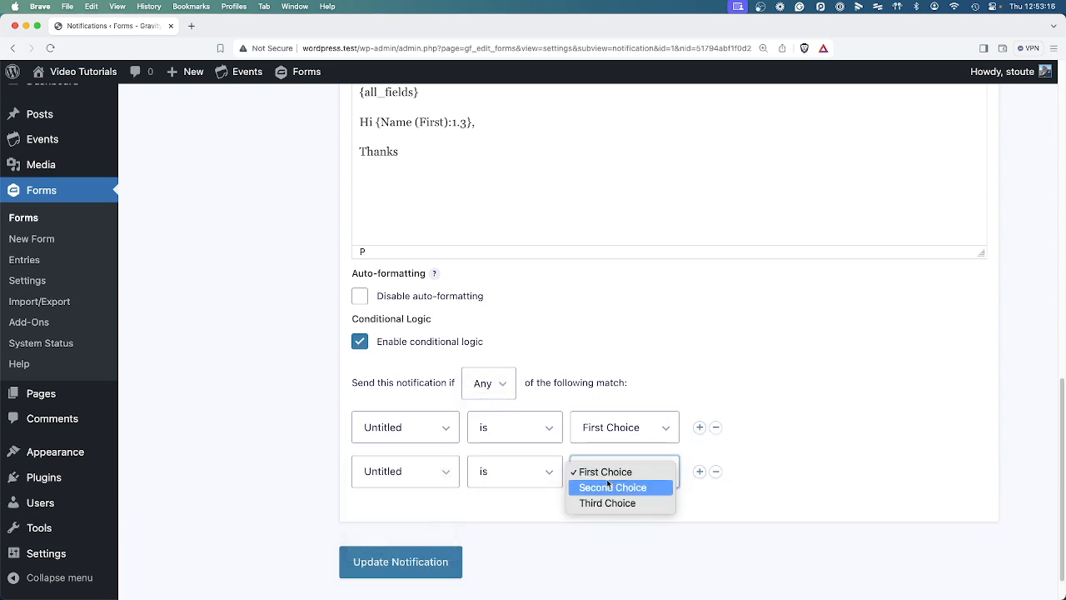
pyautogui.click(612, 487)
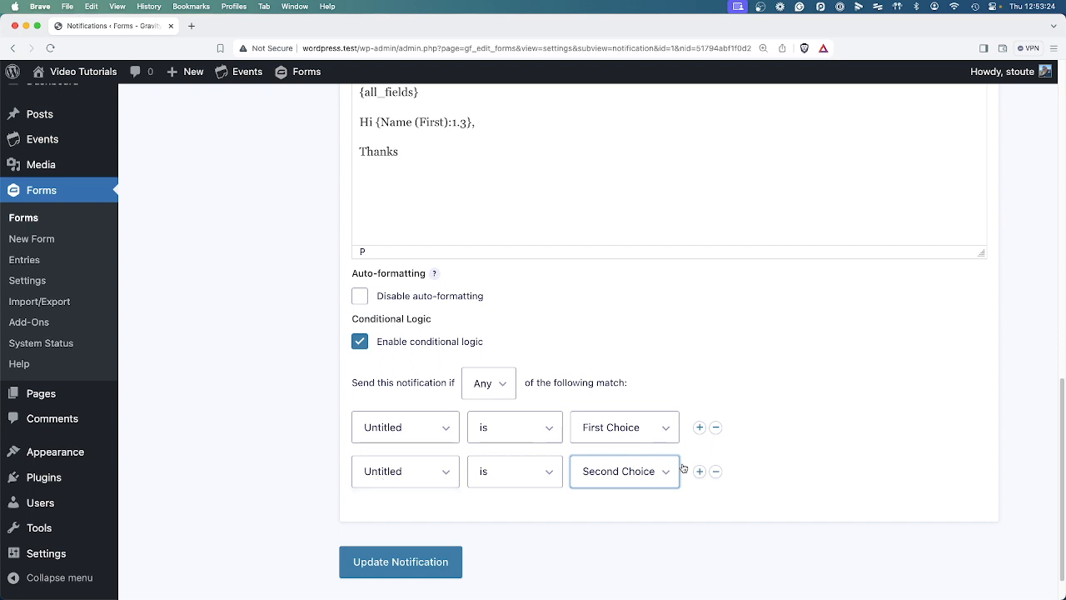
pyautogui.click(379, 343)
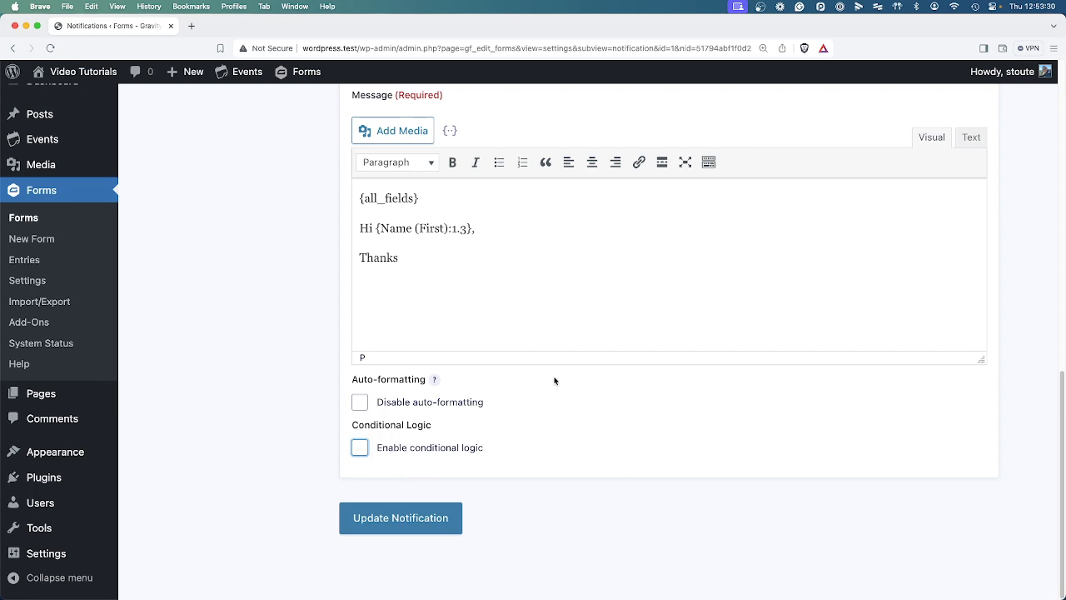
pyautogui.click(417, 517)
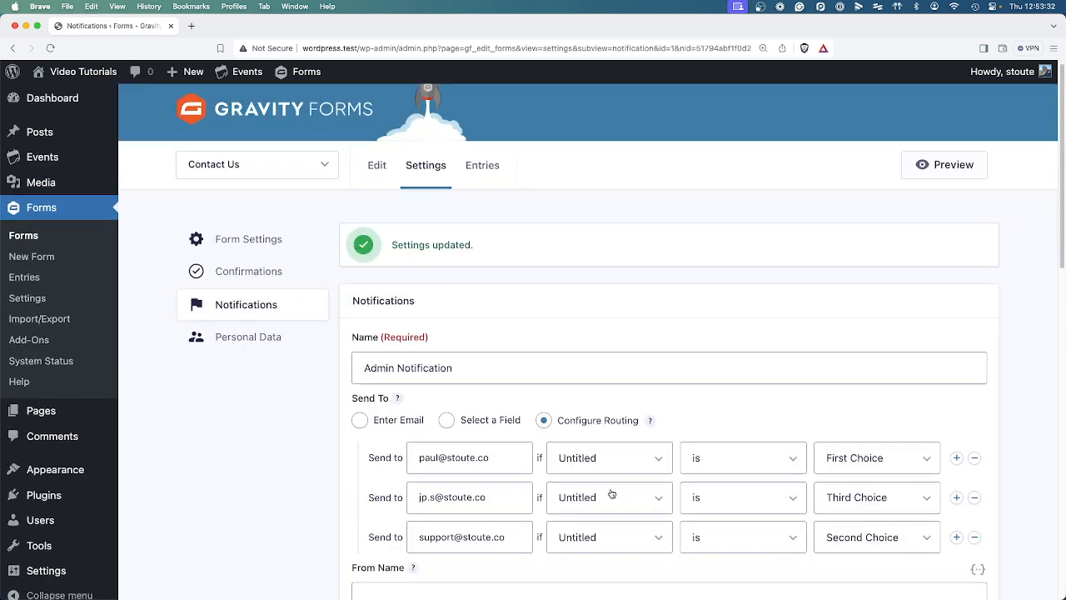
# Read the From Email warning on the saved Admin Notification.
pyautogui.scroll(-5, 611, 495)
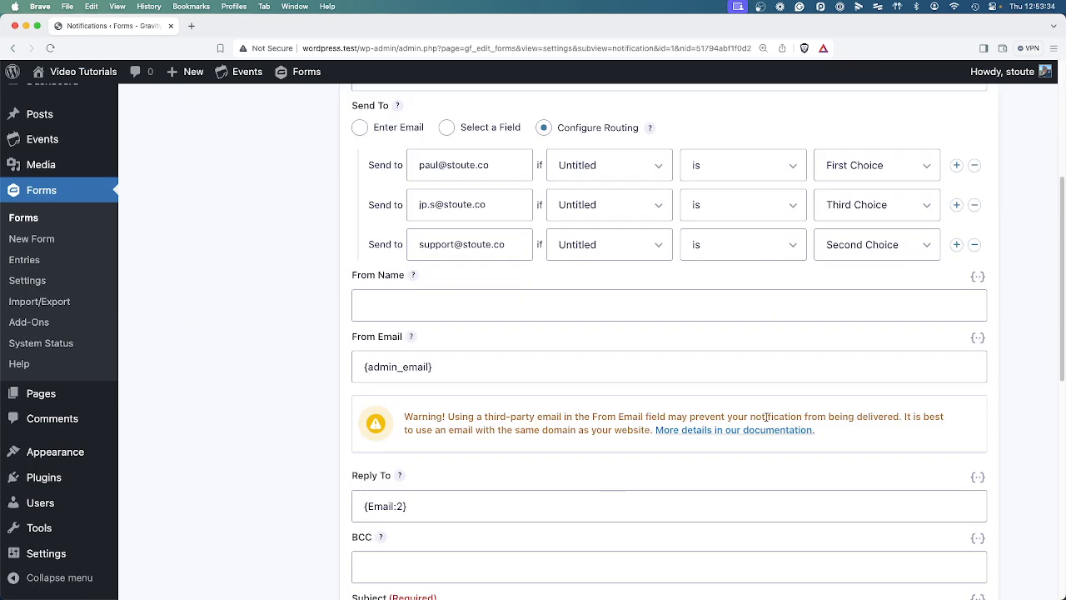
pyautogui.moveTo(438, 417); pyautogui.dragTo(598, 455)
pyautogui.click(598, 455)
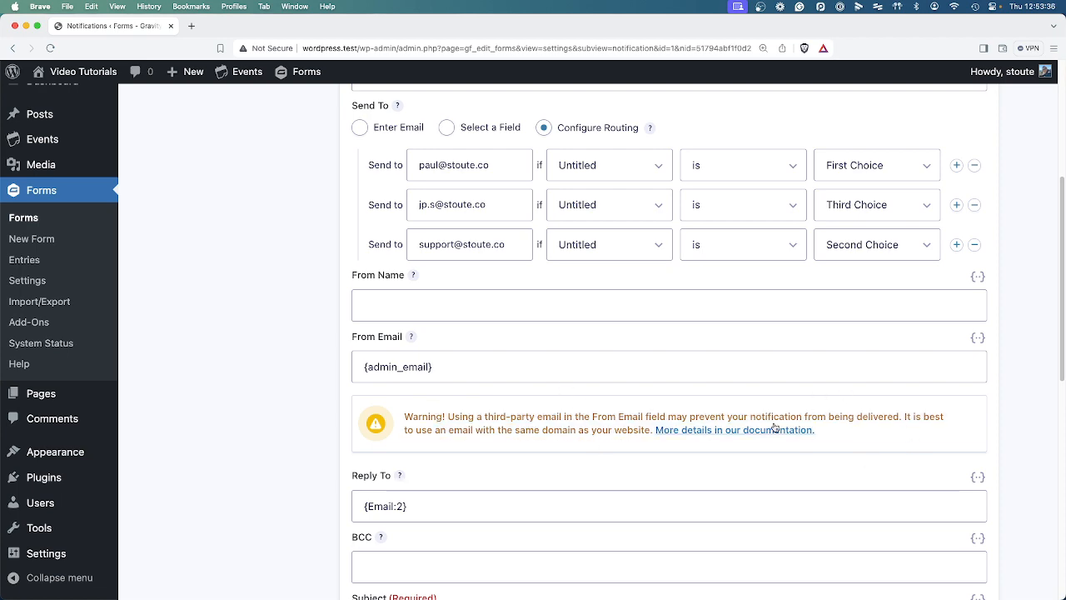
pyautogui.scroll(-3, 555, 452)
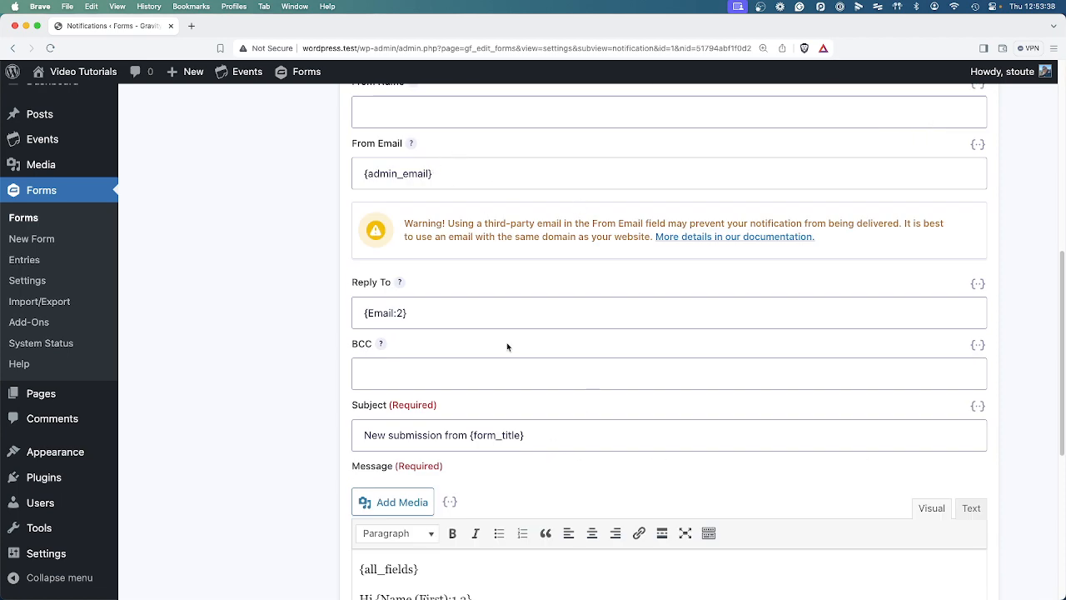
pyautogui.scroll(-5, 535, 426)
pyautogui.scroll(12, 528, 406)
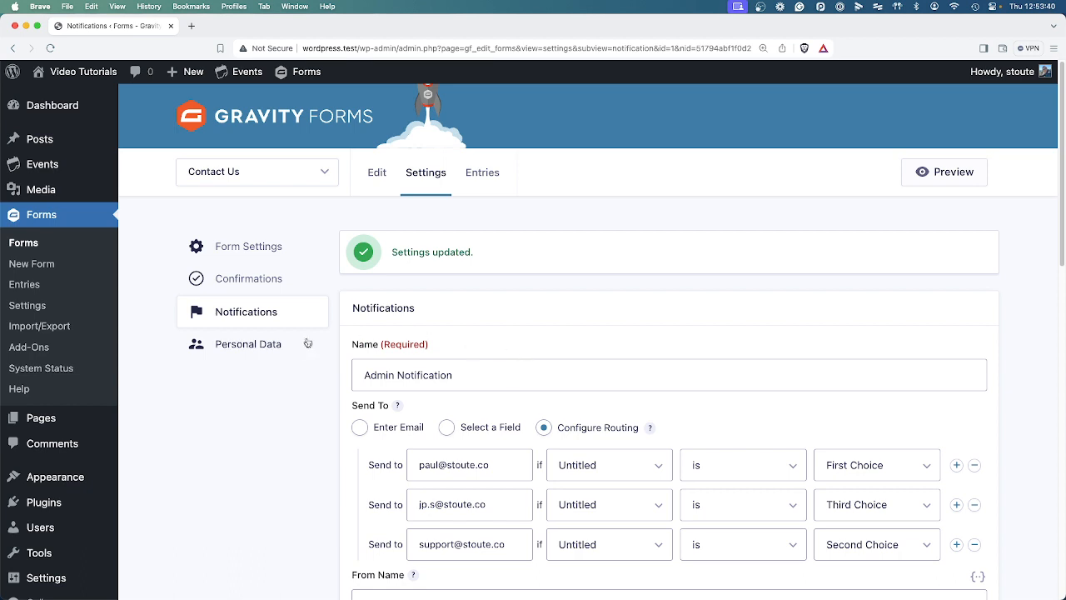
# Open the User Notification and confirm it is sent to the Email field.
pyautogui.click(271, 312)
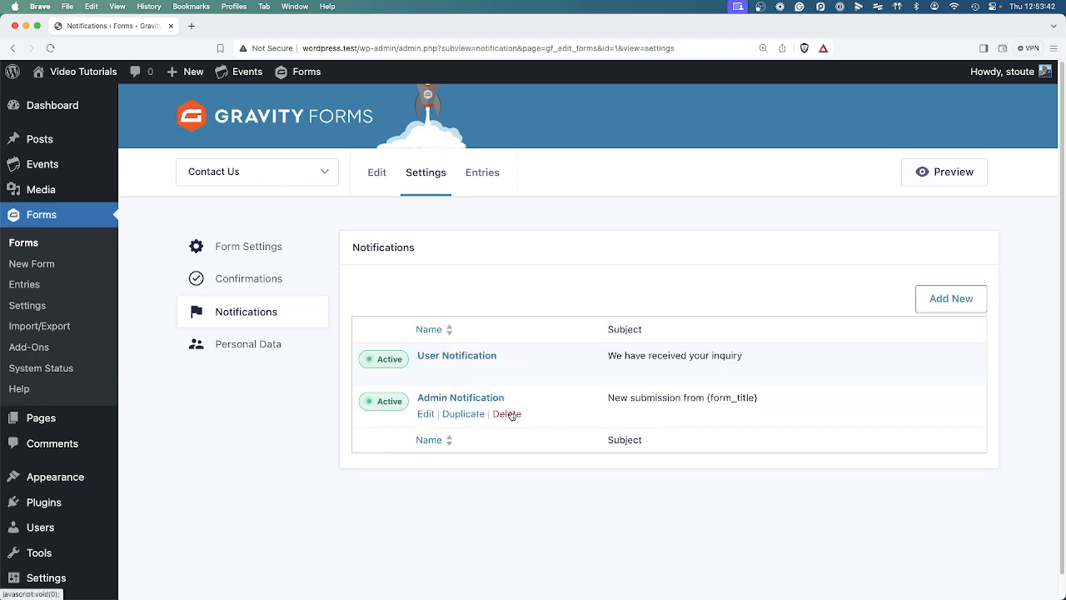
pyautogui.click(427, 371)
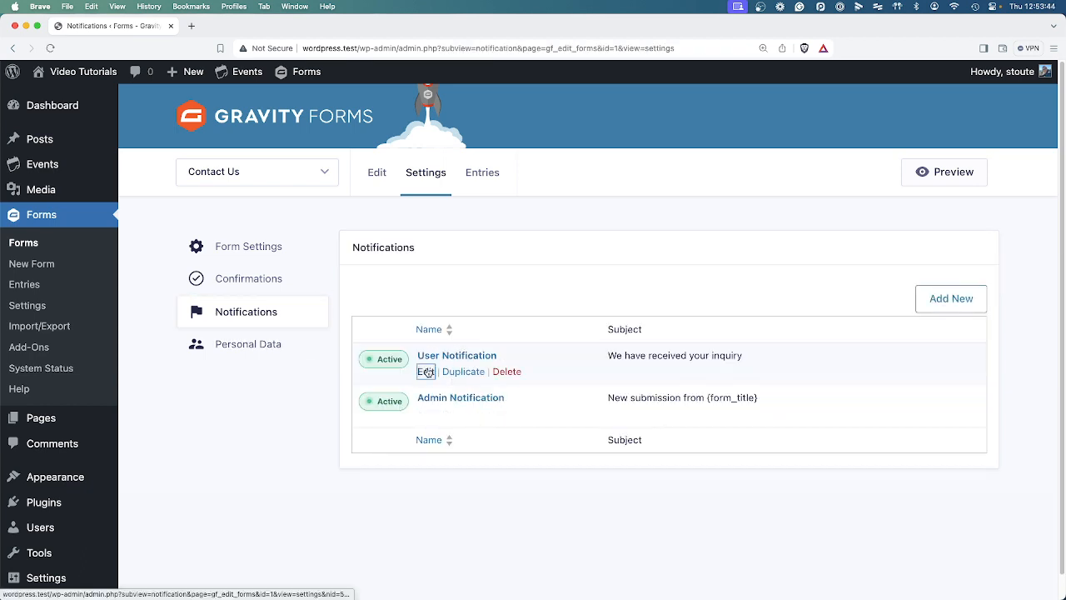
pyautogui.scroll(-1, 507, 398)
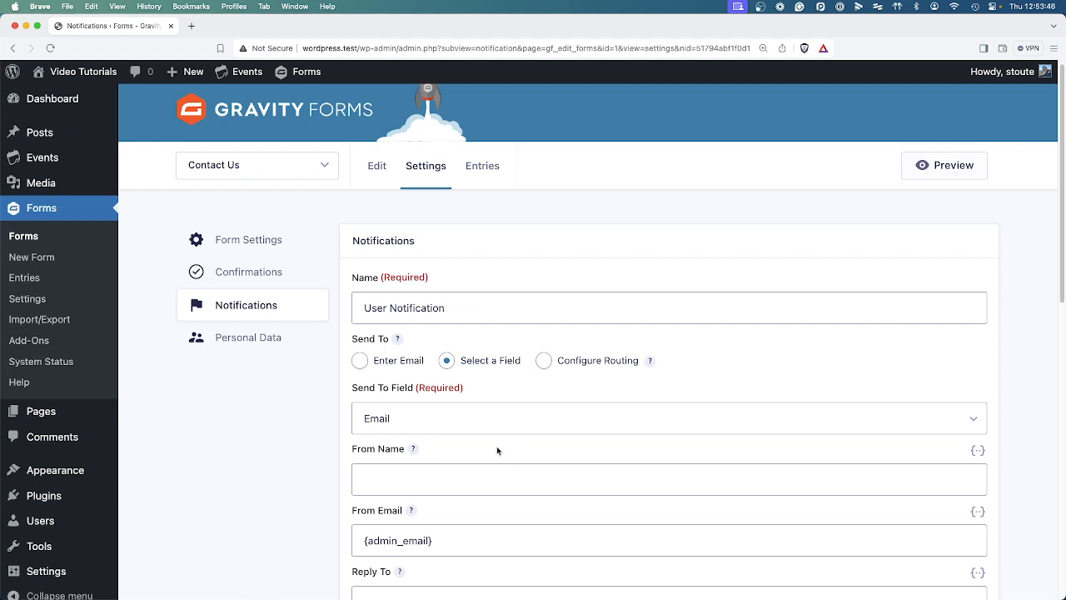
pyautogui.click(419, 421)
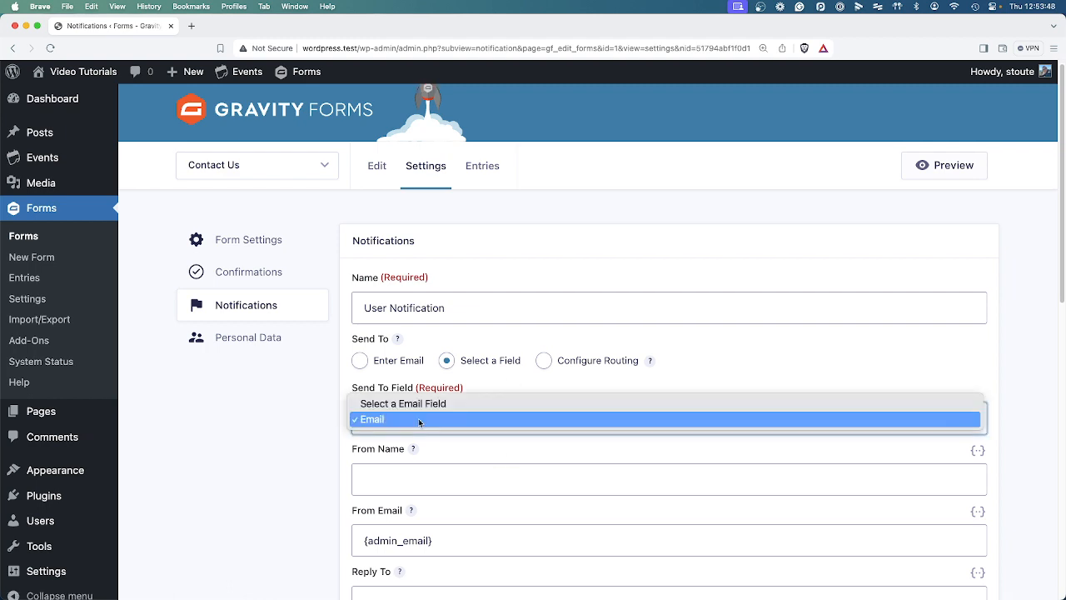
pyautogui.click(419, 420)
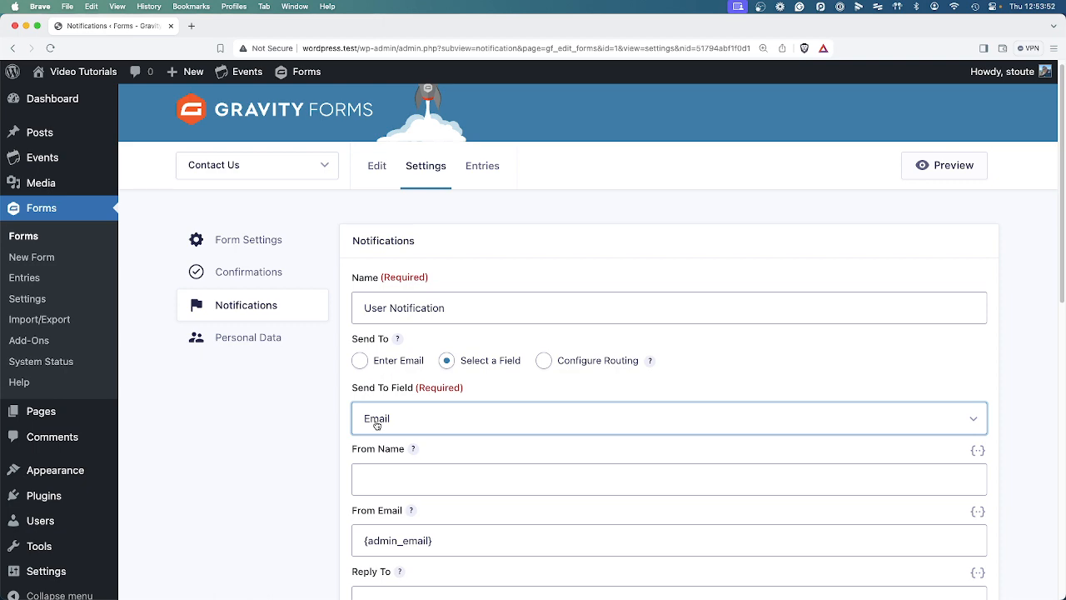
# Review the 'We have received your inquiry' subject and message, then save the User Notification.
pyautogui.scroll(-5, 376, 424)
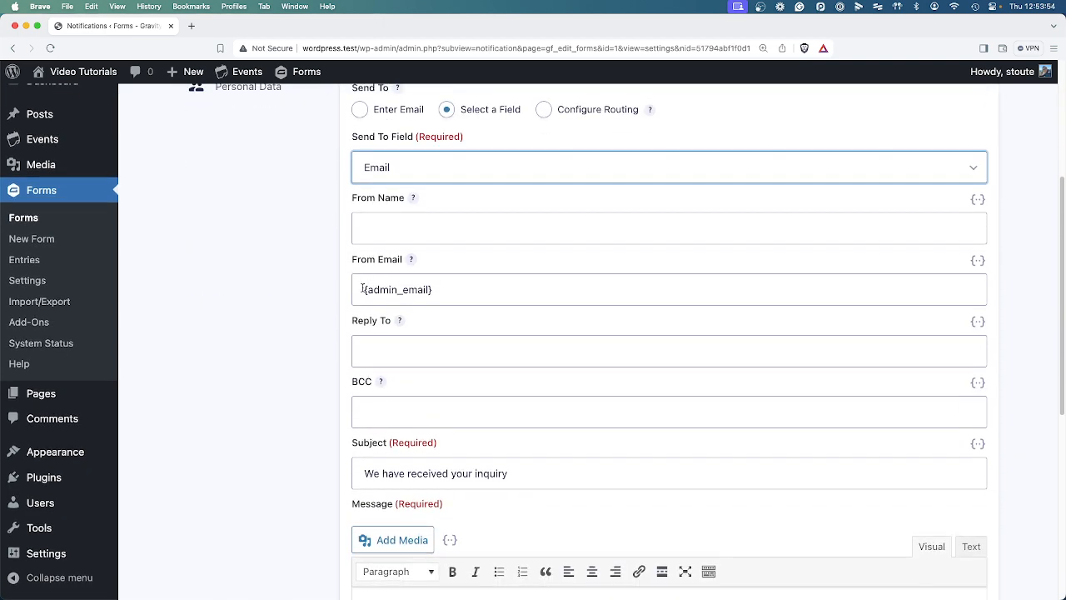
pyautogui.tripleClick(546, 473)
pyautogui.scroll(-5, 547, 508)
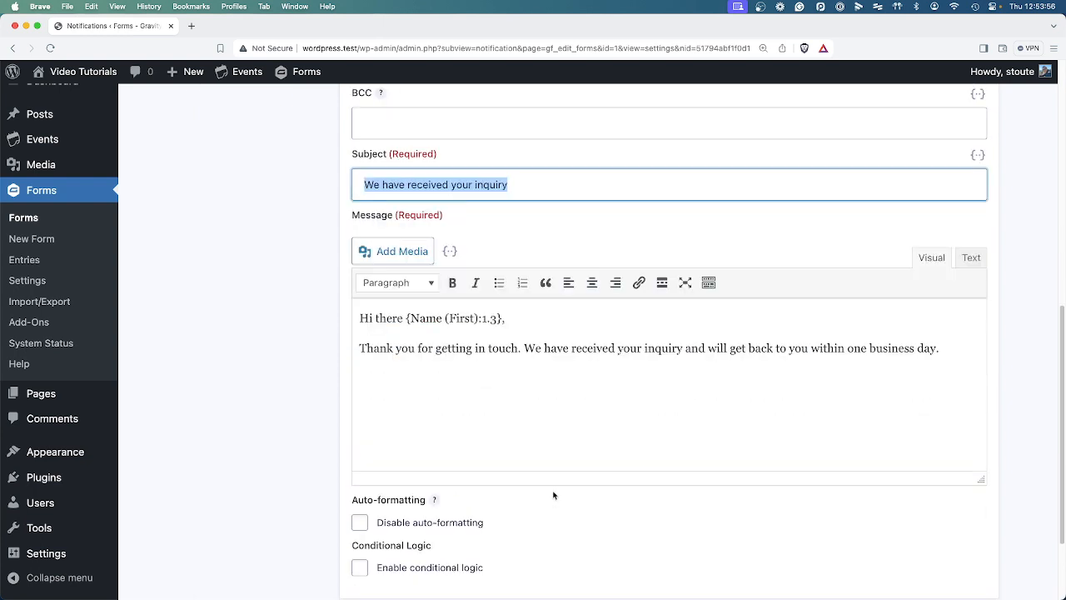
pyautogui.moveTo(369, 318); pyautogui.dragTo(623, 427)
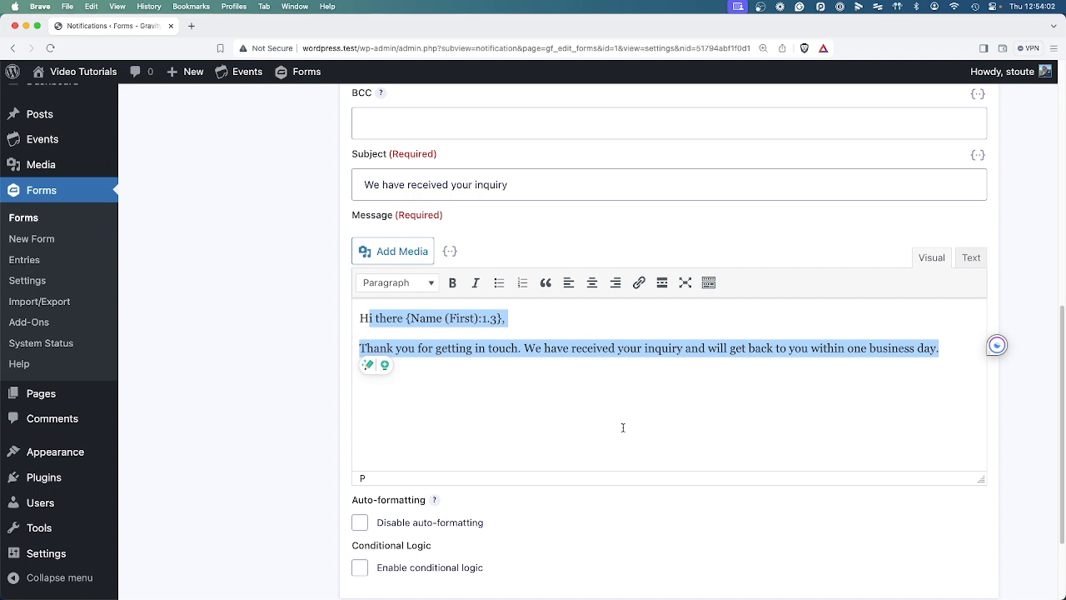
pyautogui.click(680, 413)
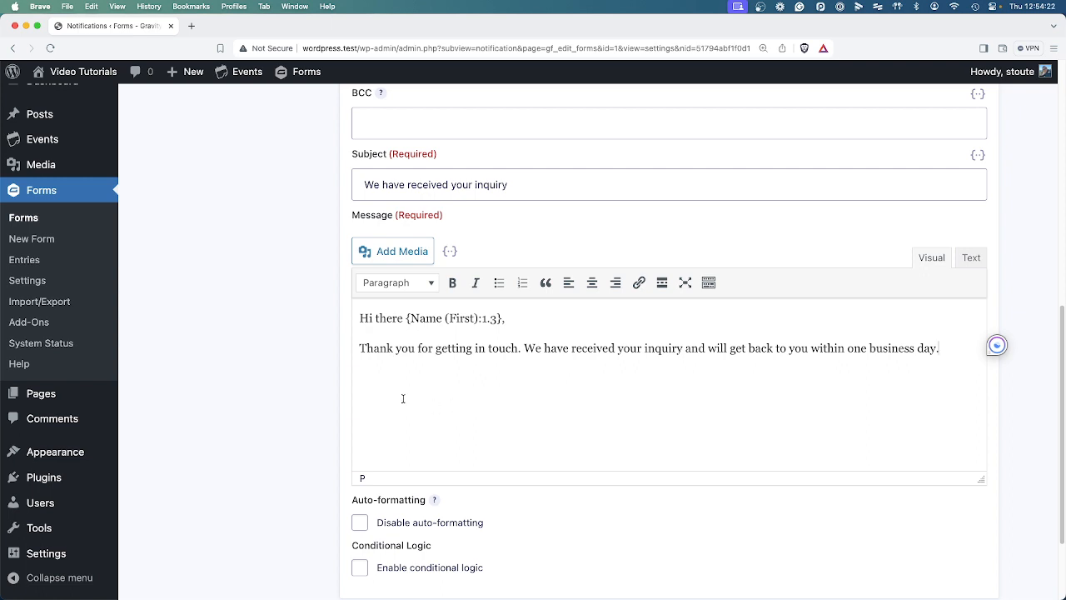
pyautogui.scroll(-3, 388, 376)
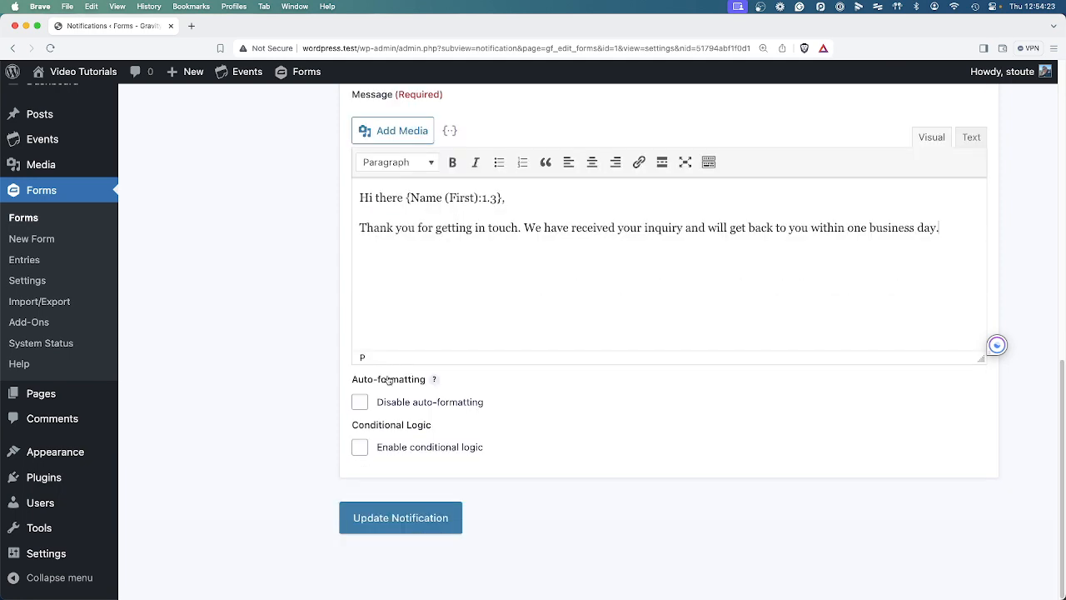
pyautogui.click(407, 520)
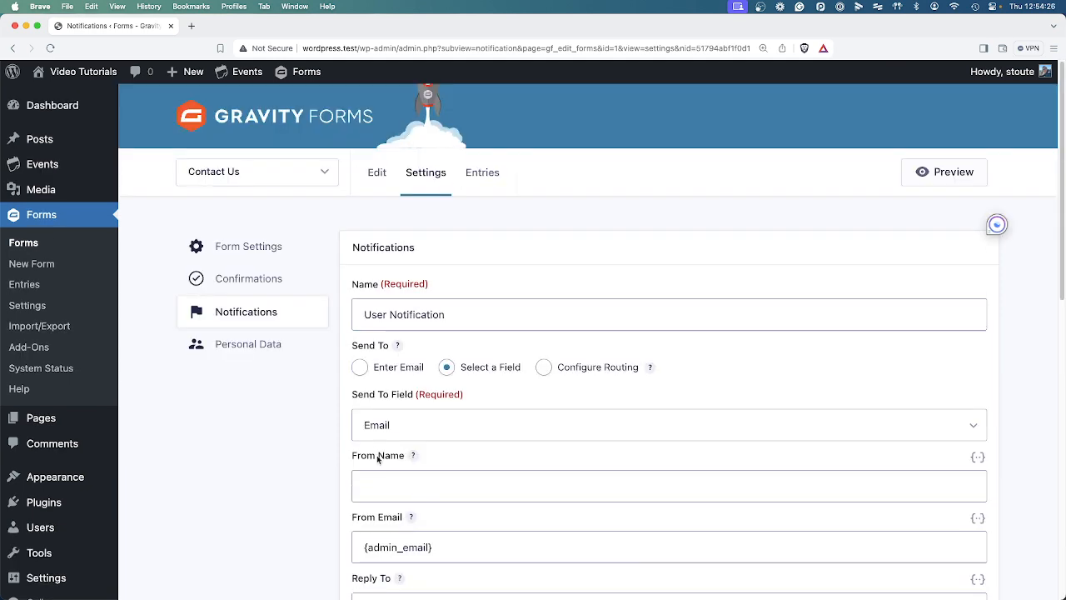
pyautogui.click(282, 248)
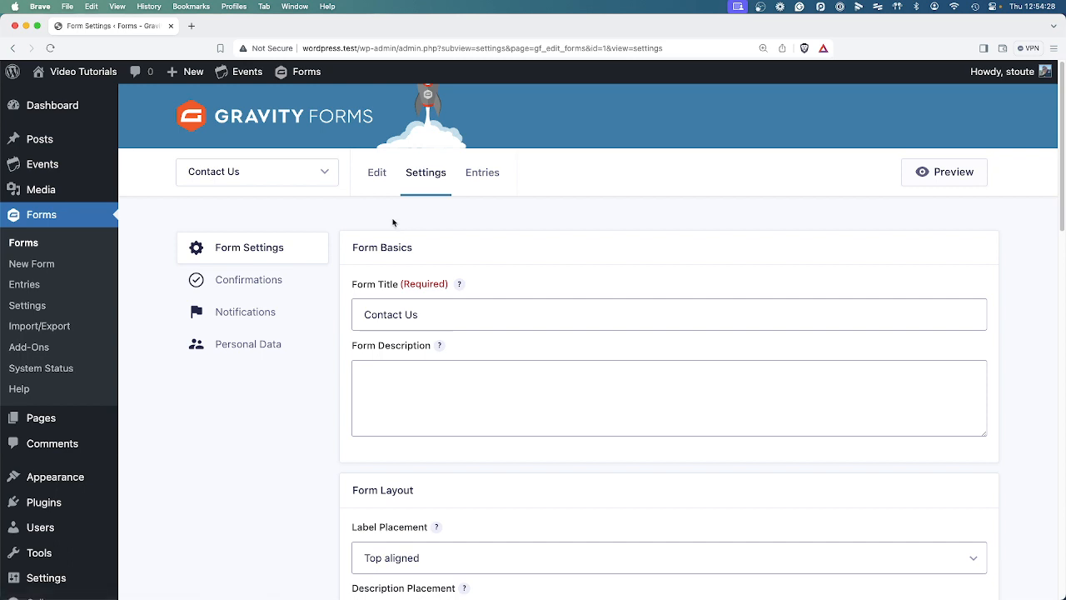
# Glance at the form selector without switching forms, then go to the Contact Us form's Confirmations.
pyautogui.scroll(-1, 341, 425)
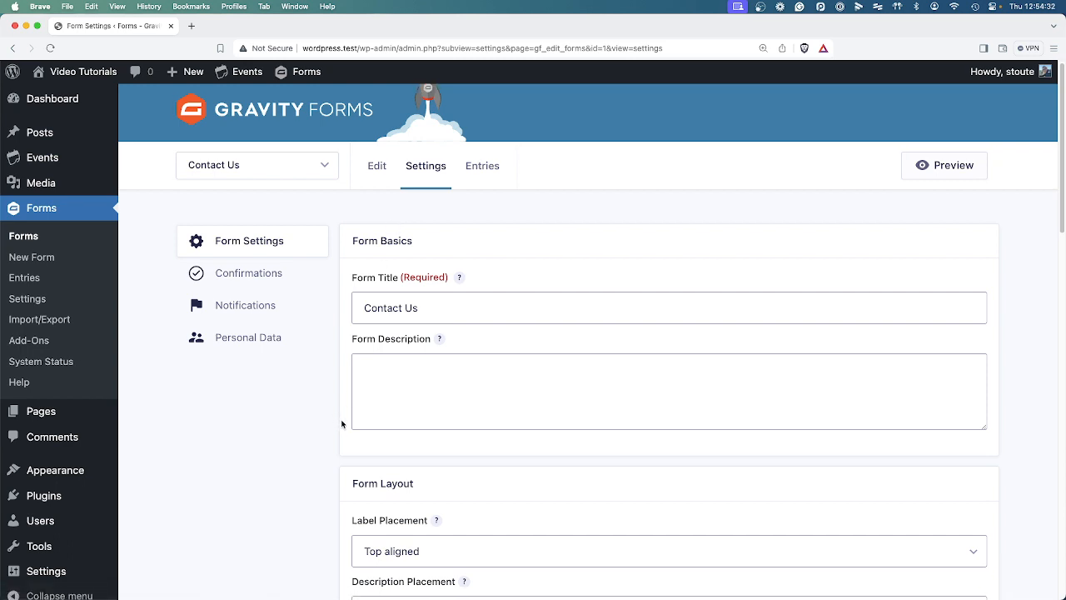
pyautogui.click(247, 169)
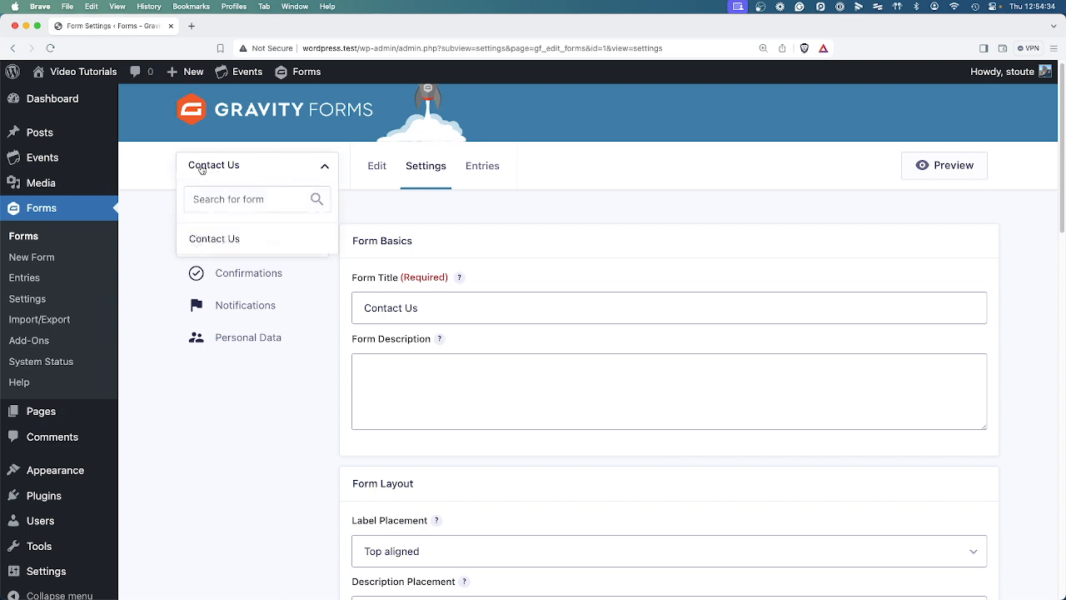
pyautogui.click(318, 413)
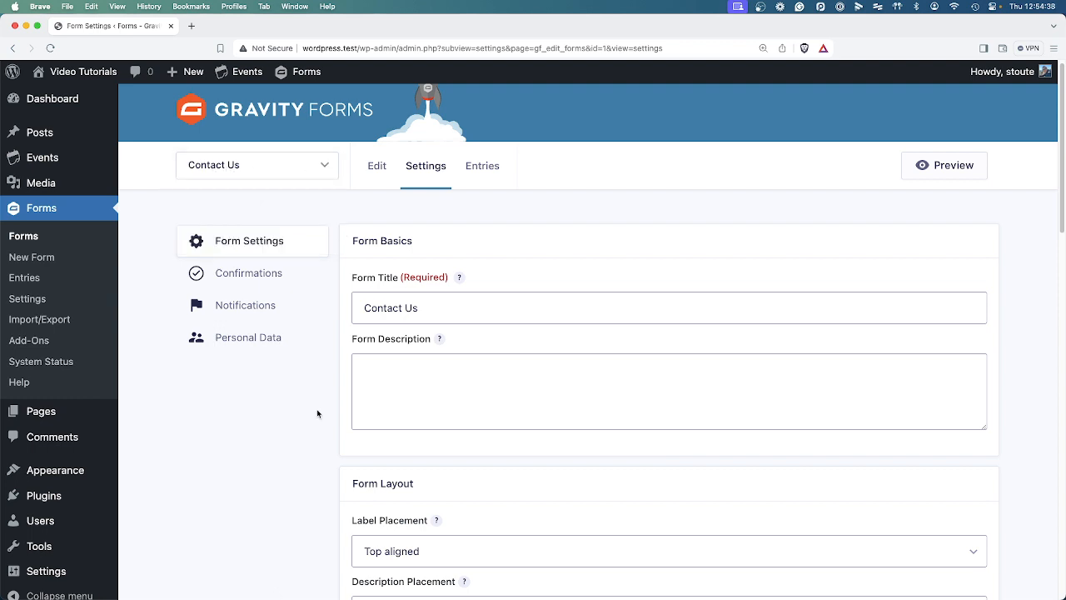
pyautogui.click(248, 275)
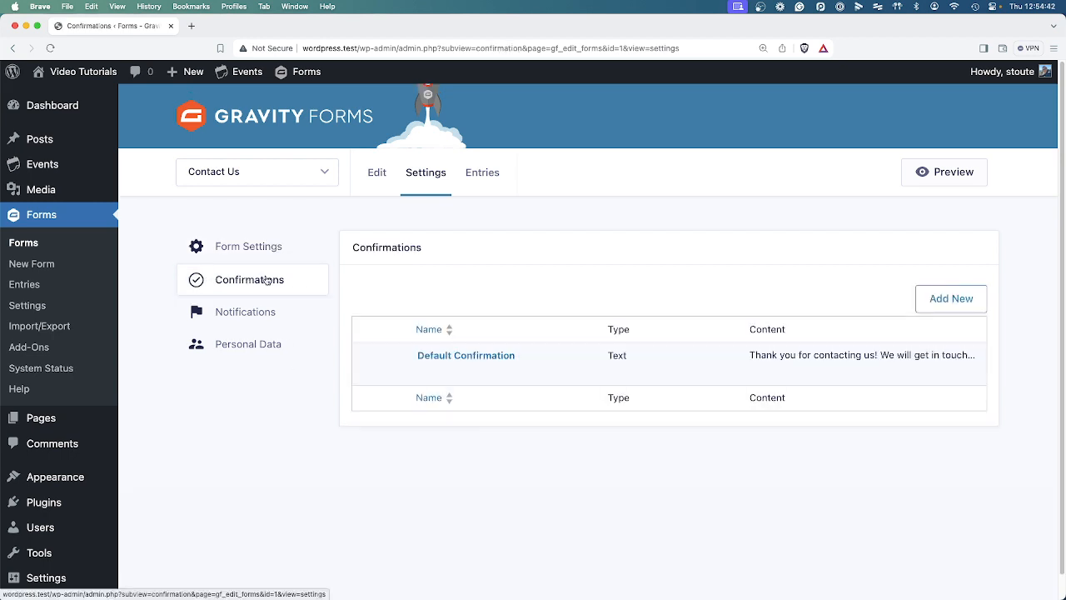
pyautogui.moveTo(397, 372)
# Edit the Default Confirmation and change its type to Page showing About Us.
pyautogui.click(425, 373)
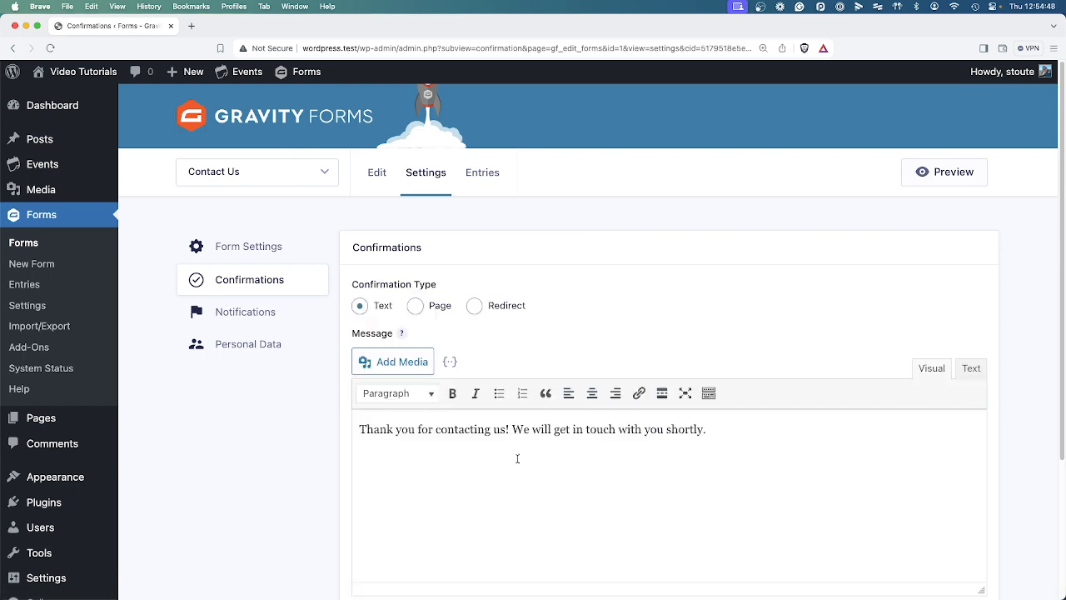
pyautogui.moveTo(359, 430); pyautogui.dragTo(825, 450)
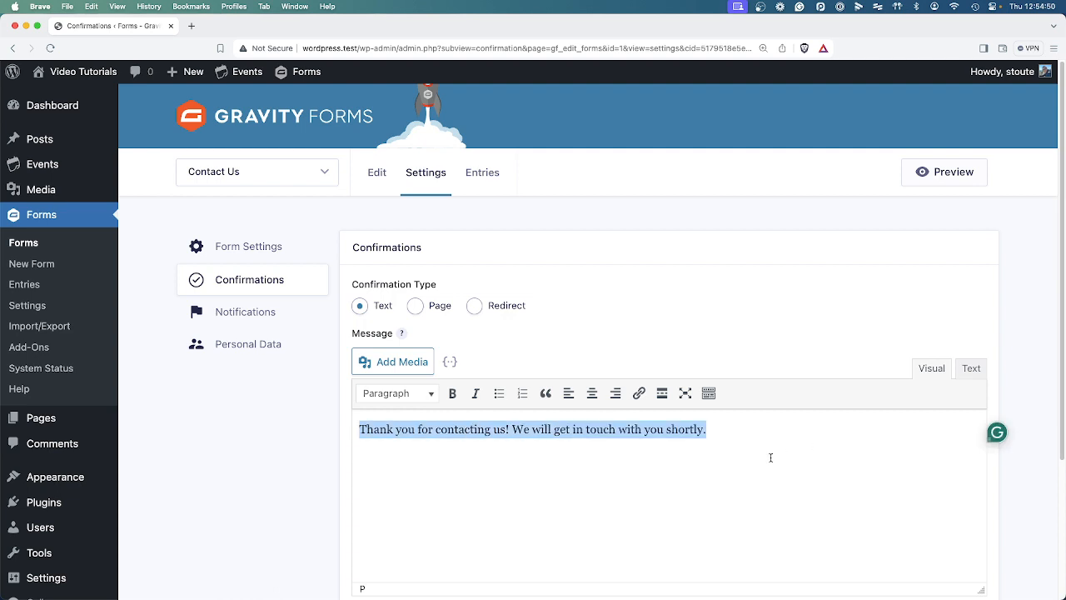
pyautogui.click(415, 305)
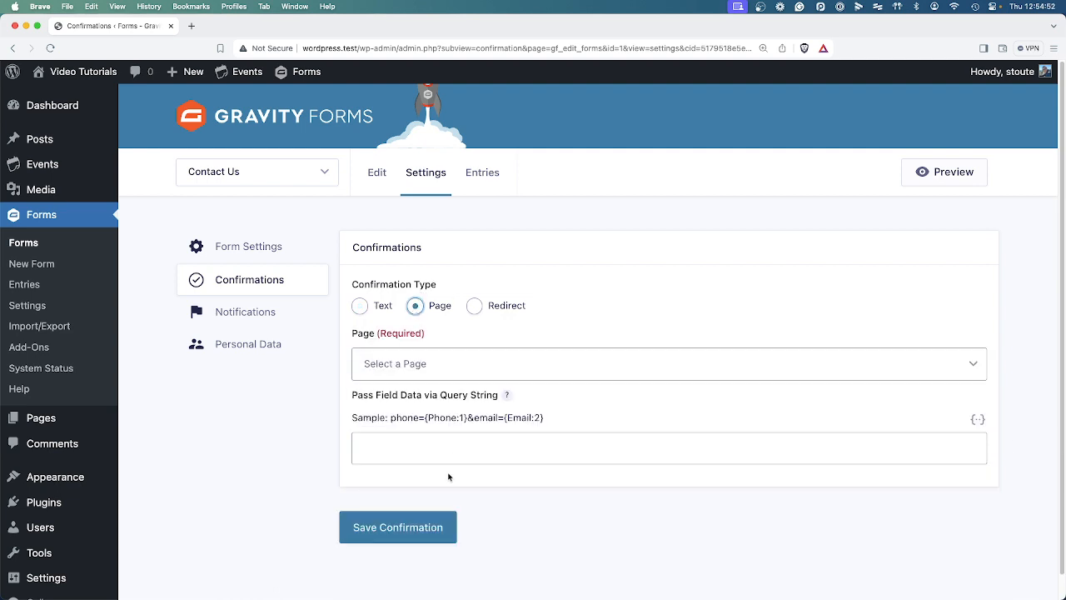
pyautogui.click(474, 371)
pyautogui.click(437, 464)
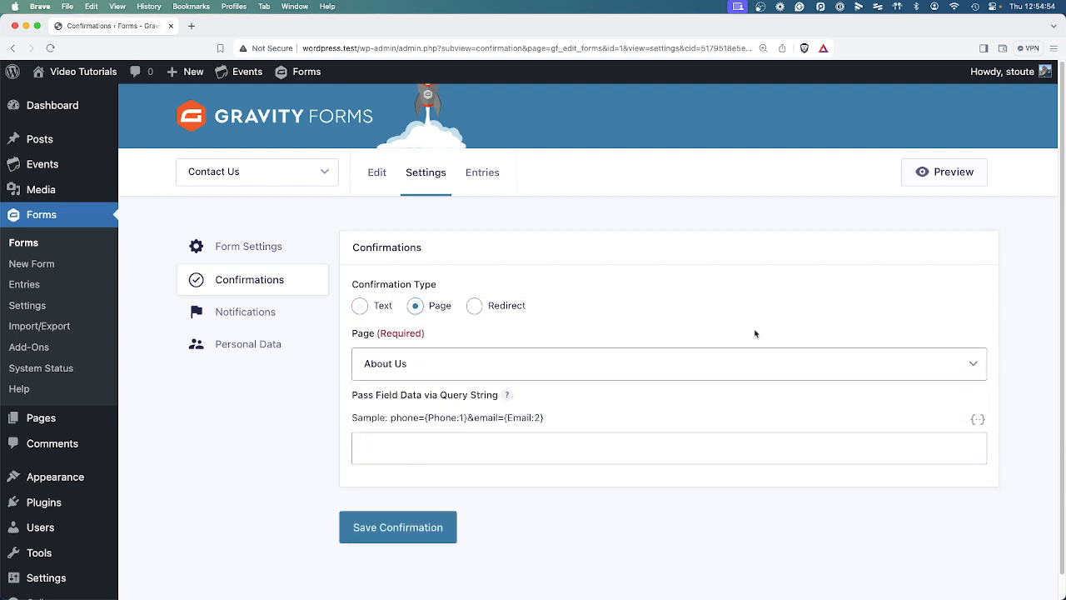
# Switch the confirmation type to Redirect and inspect the Redirect URL and sample query string.
pyautogui.click(474, 305)
pyautogui.click(402, 363)
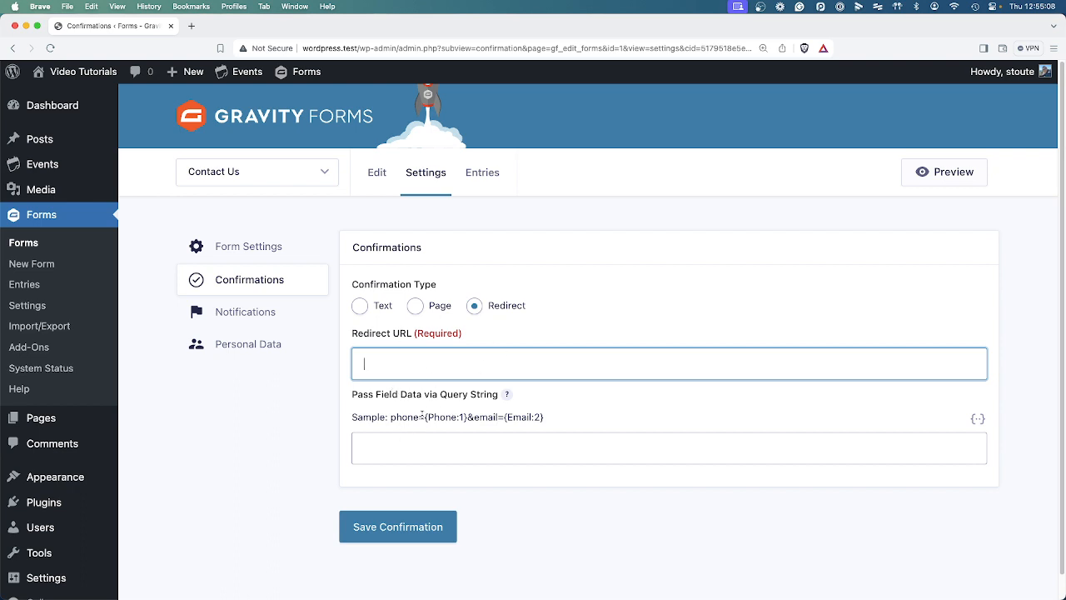
pyautogui.moveTo(391, 416); pyautogui.dragTo(566, 419)
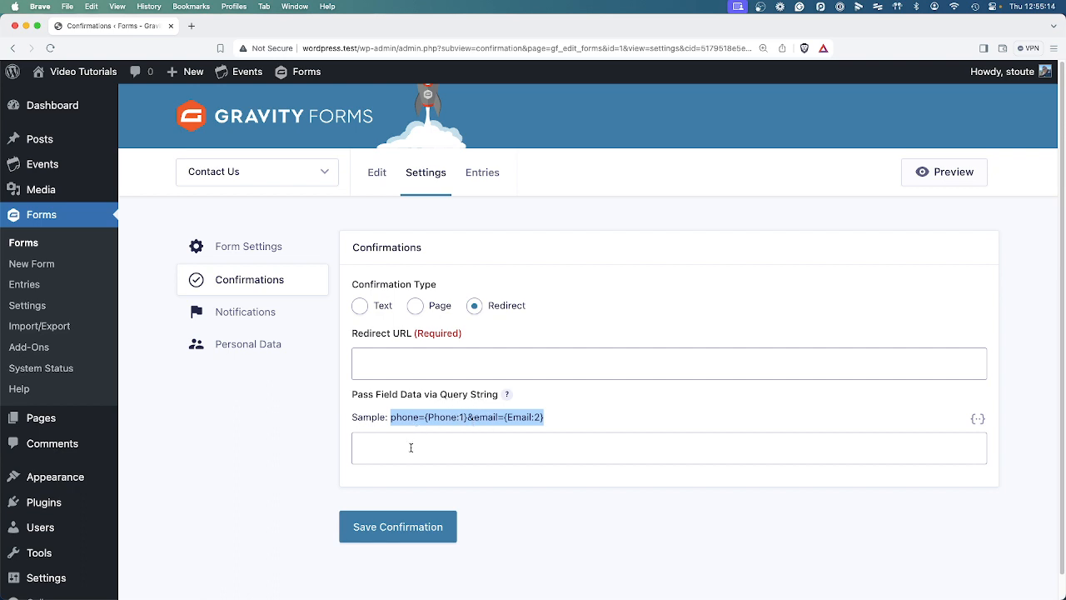
pyautogui.click(406, 365)
pyautogui.click(418, 447)
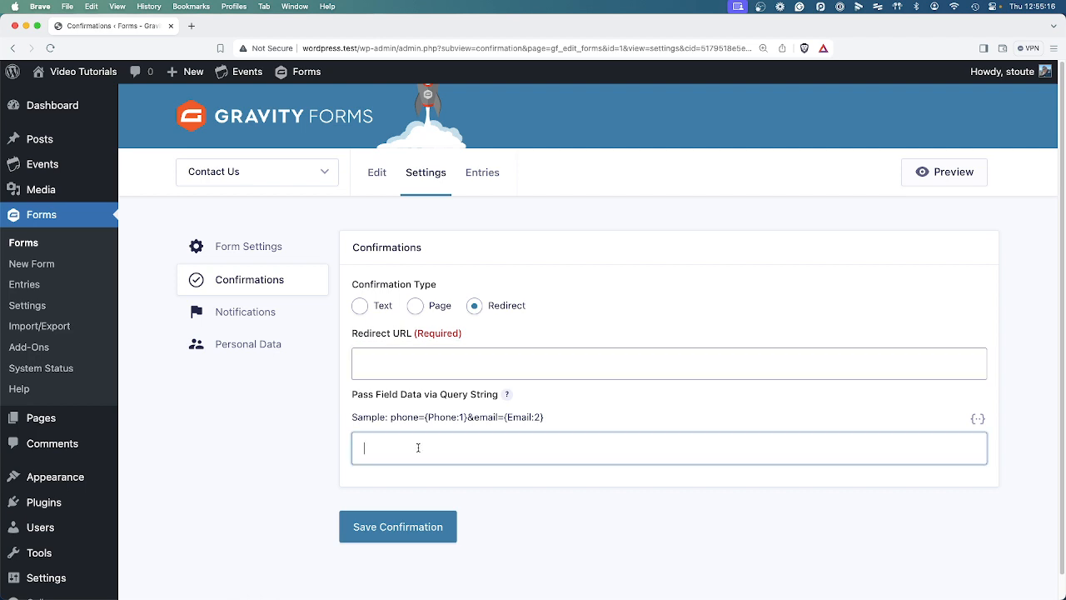
pyautogui.moveTo(388, 416); pyautogui.dragTo(573, 421)
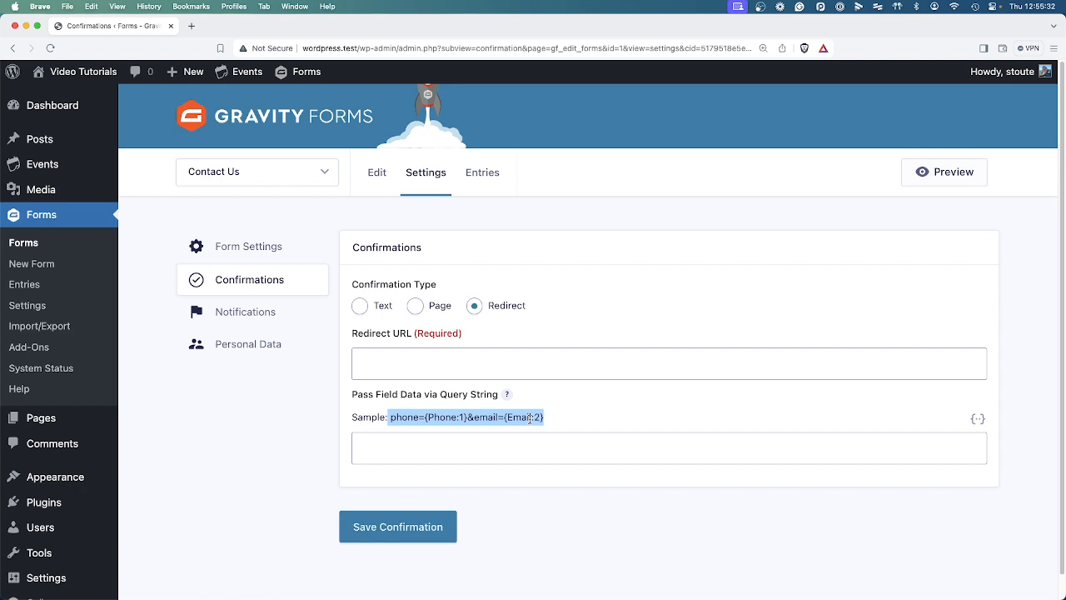
pyautogui.click(597, 419)
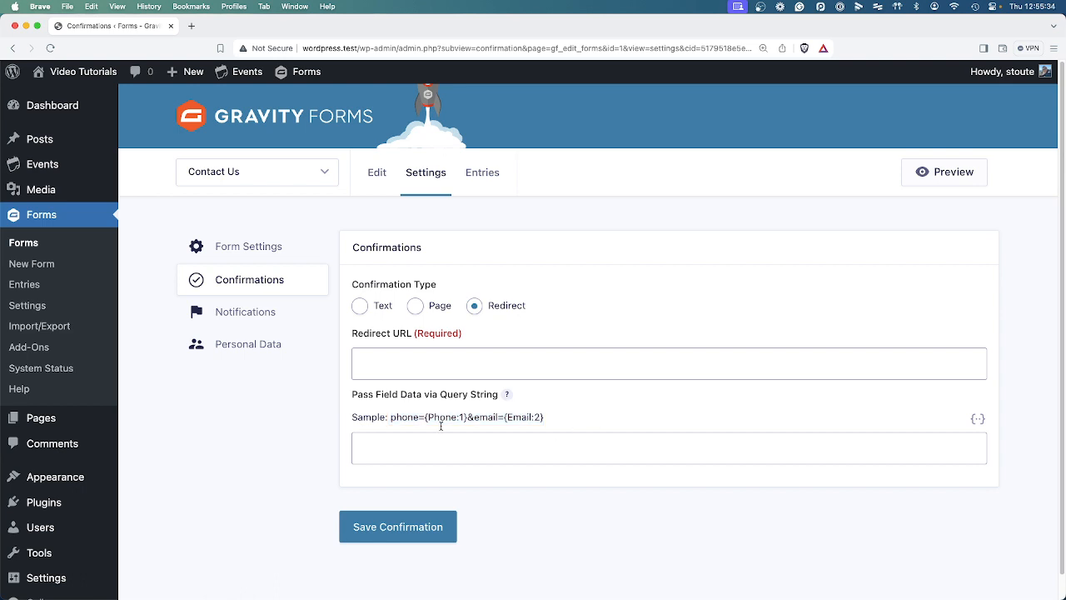